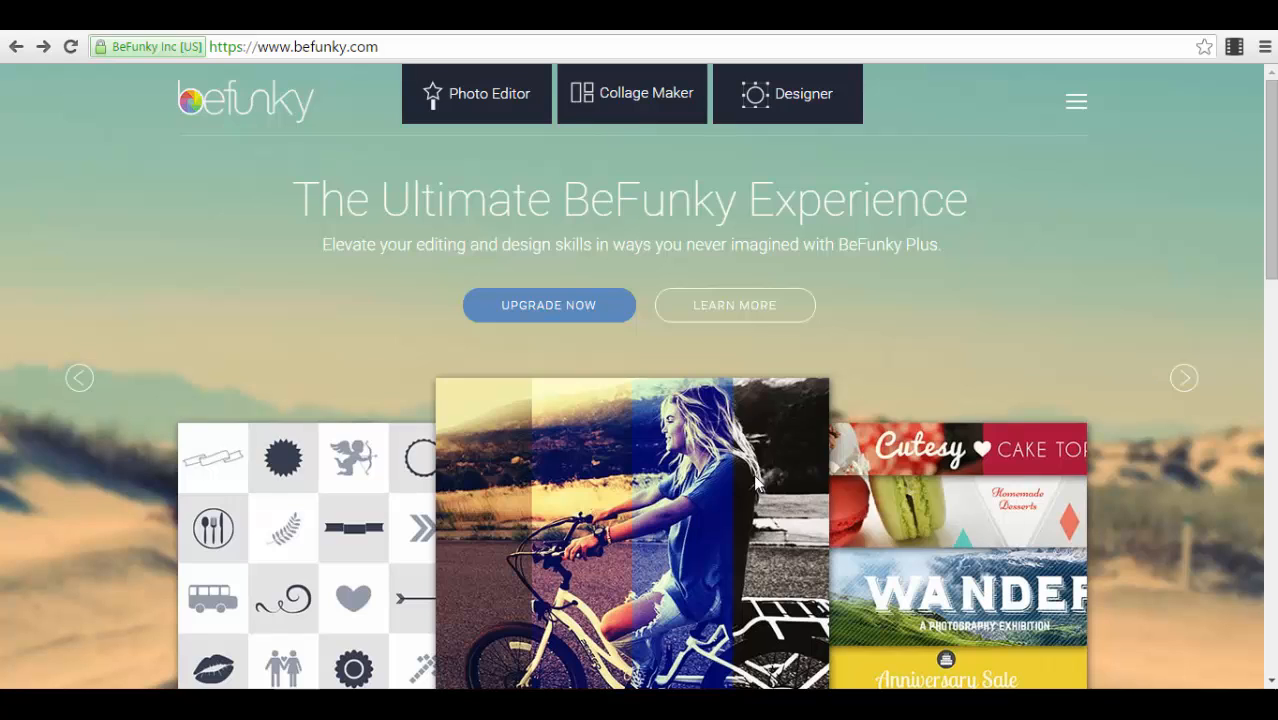
- Open the BeFunky Photo Editor and load the sample portrait of the smiling woman
click(405, 49)
drag(405, 49, 195, 52)
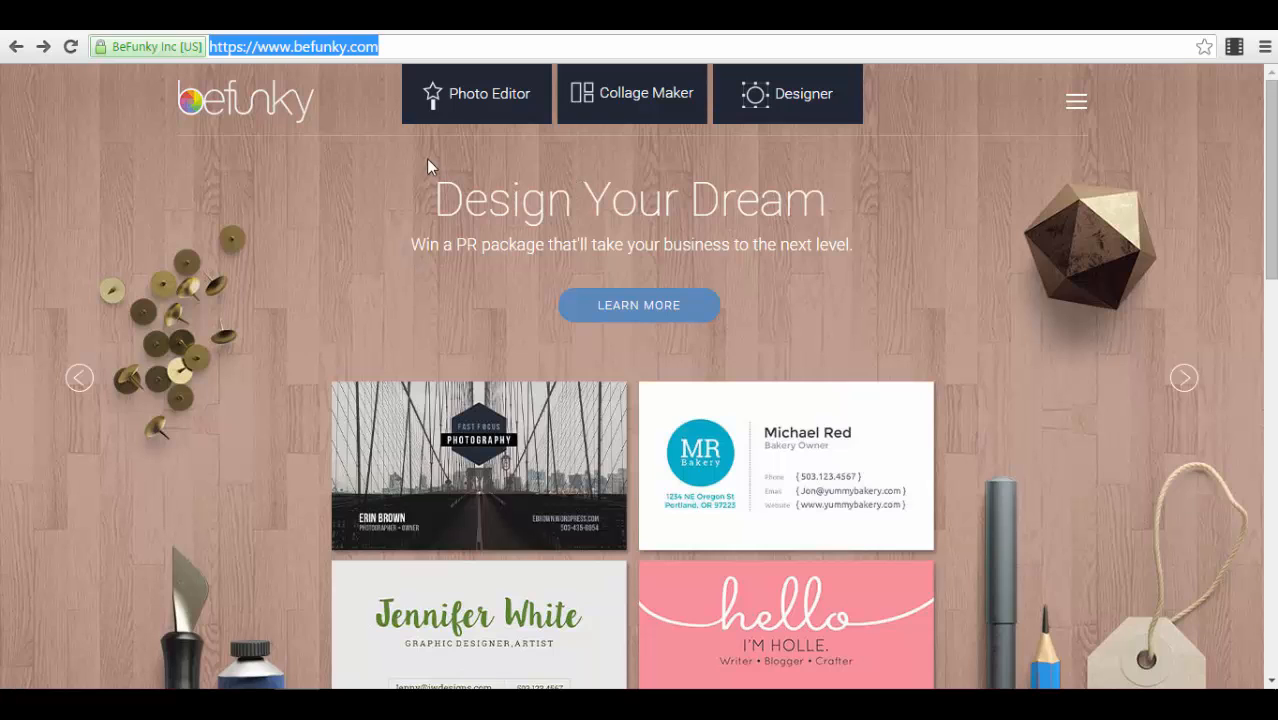
click(468, 110)
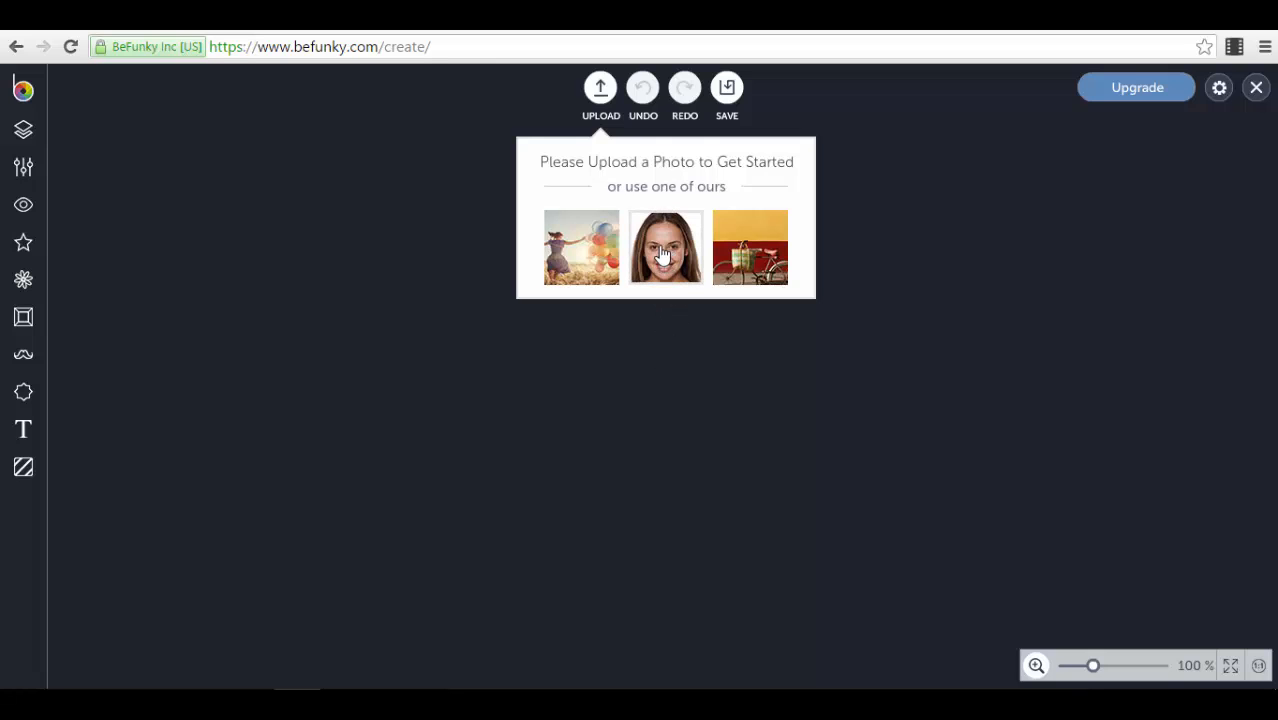
click(662, 256)
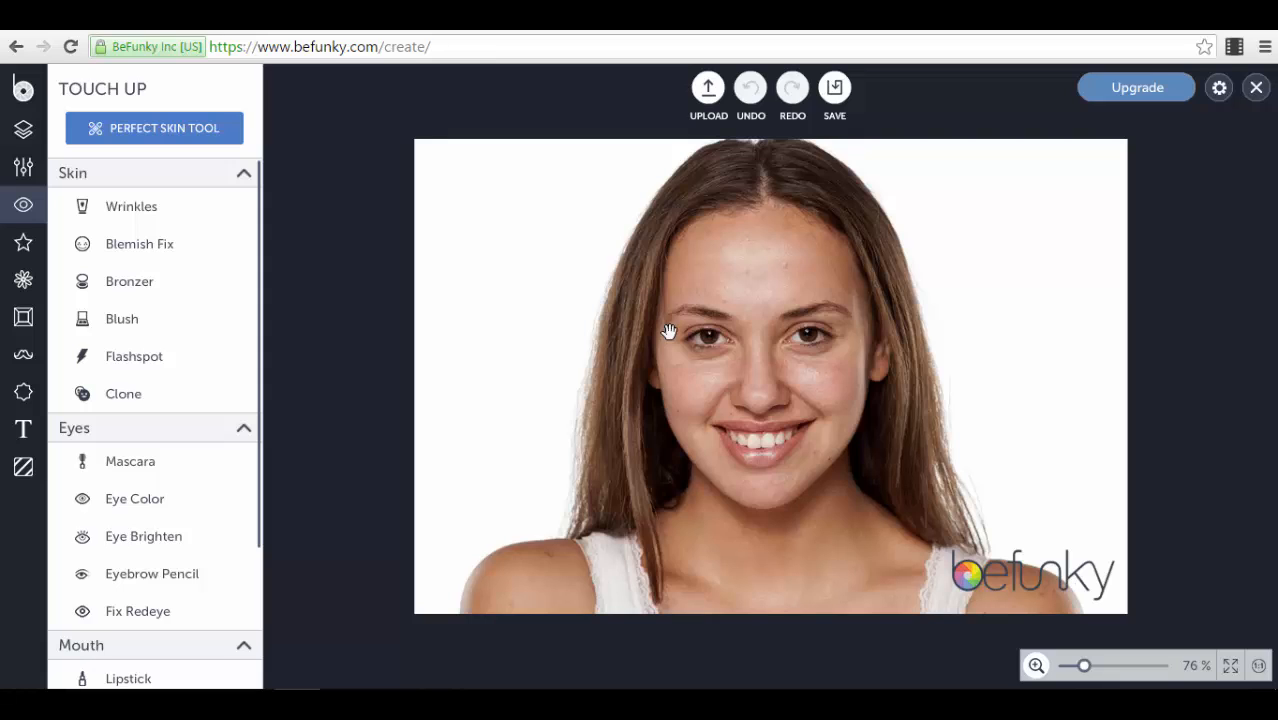
- Add the image 554ENGHFBXBKV as a new layer and move it slightly upward over the woman's face
click(18, 141)
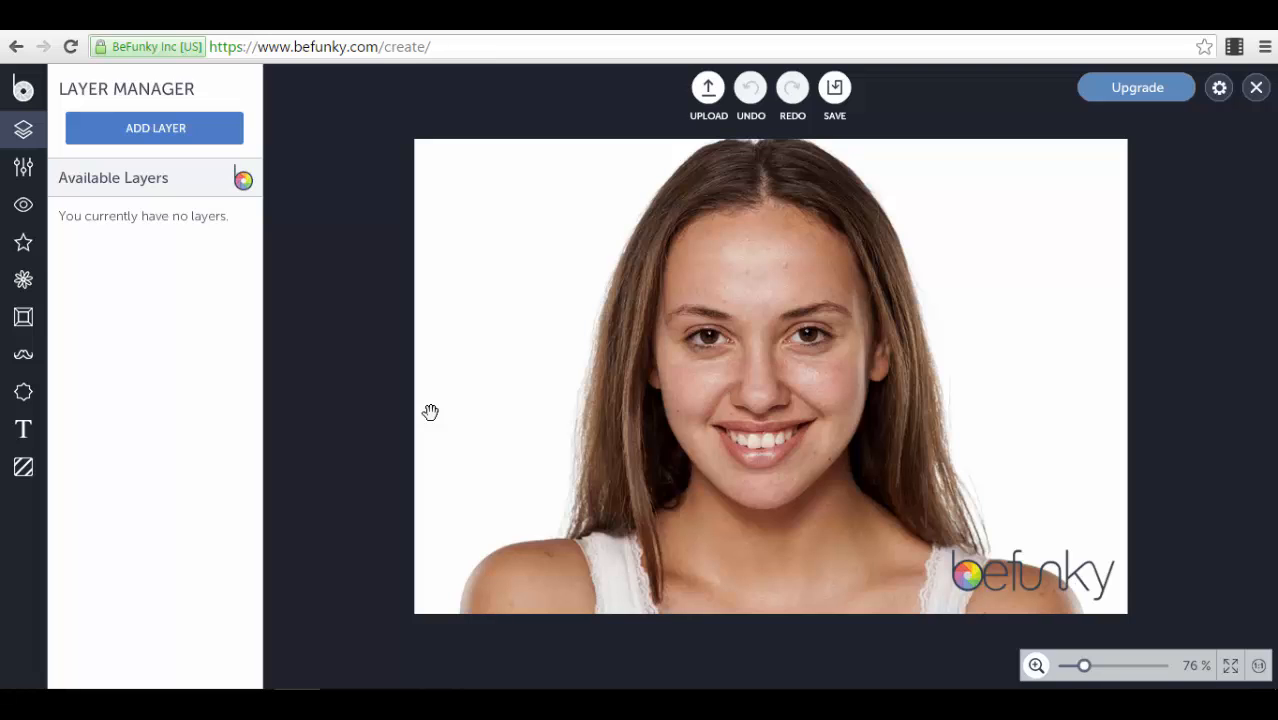
click(148, 132)
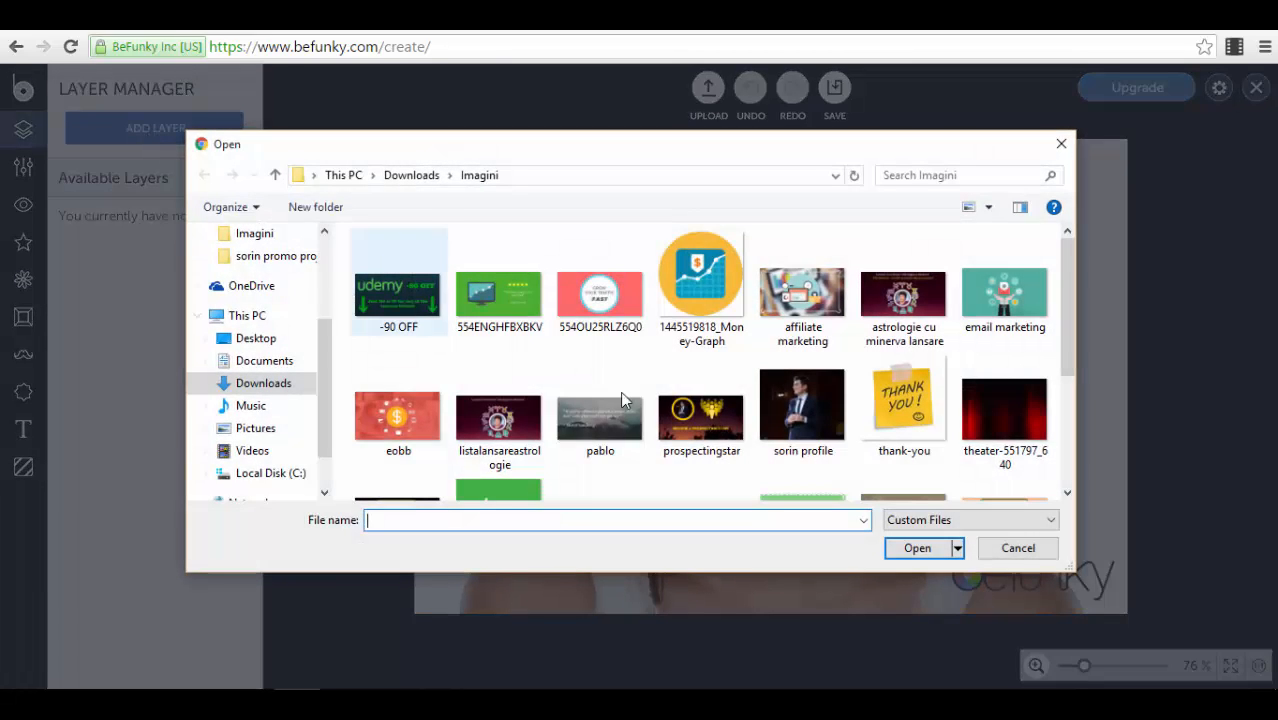
click(525, 303)
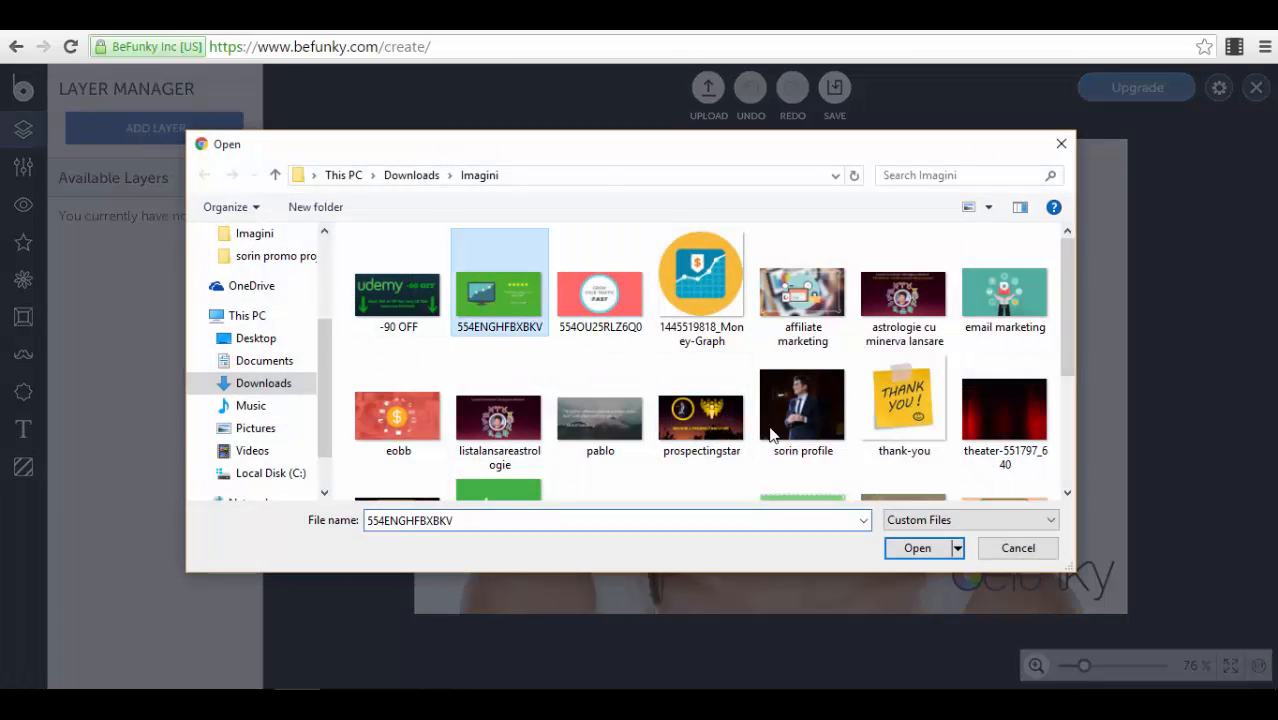
click(921, 554)
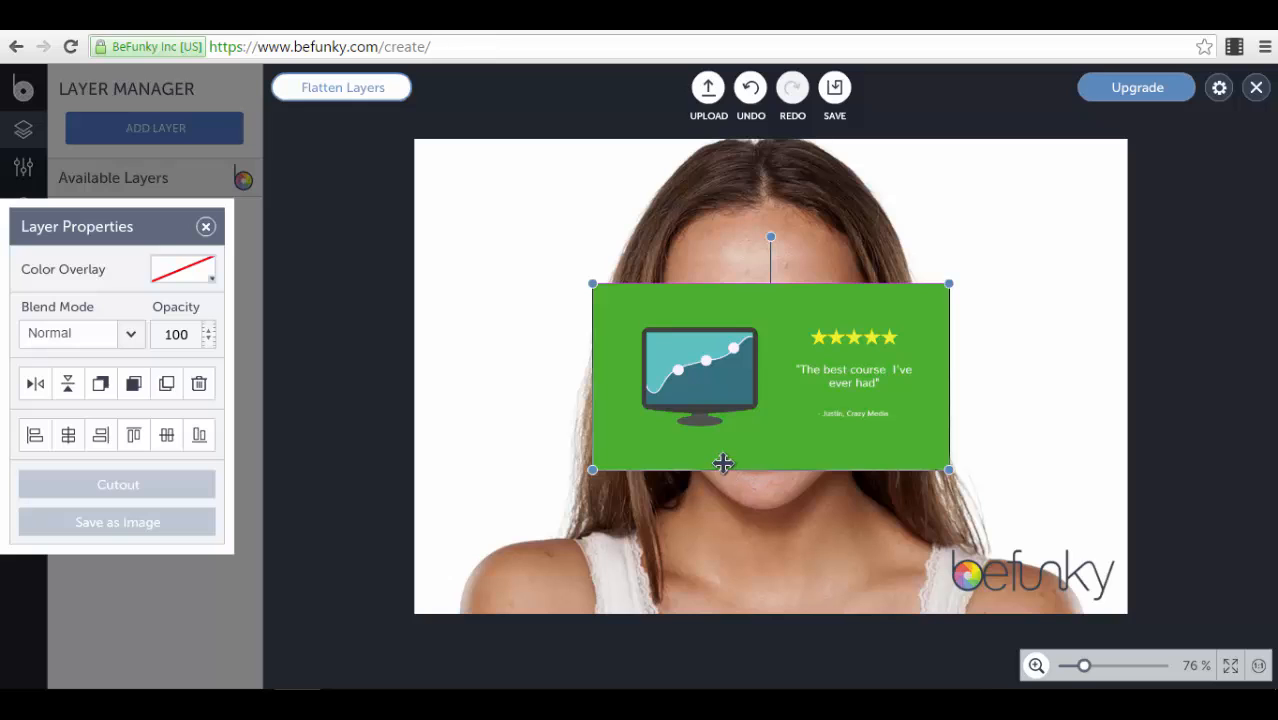
mouse_move(797, 447)
mouse_down()
mouse_move(785, 413)
mouse_move(811, 418)
mouse_move(803, 426)
mouse_up()
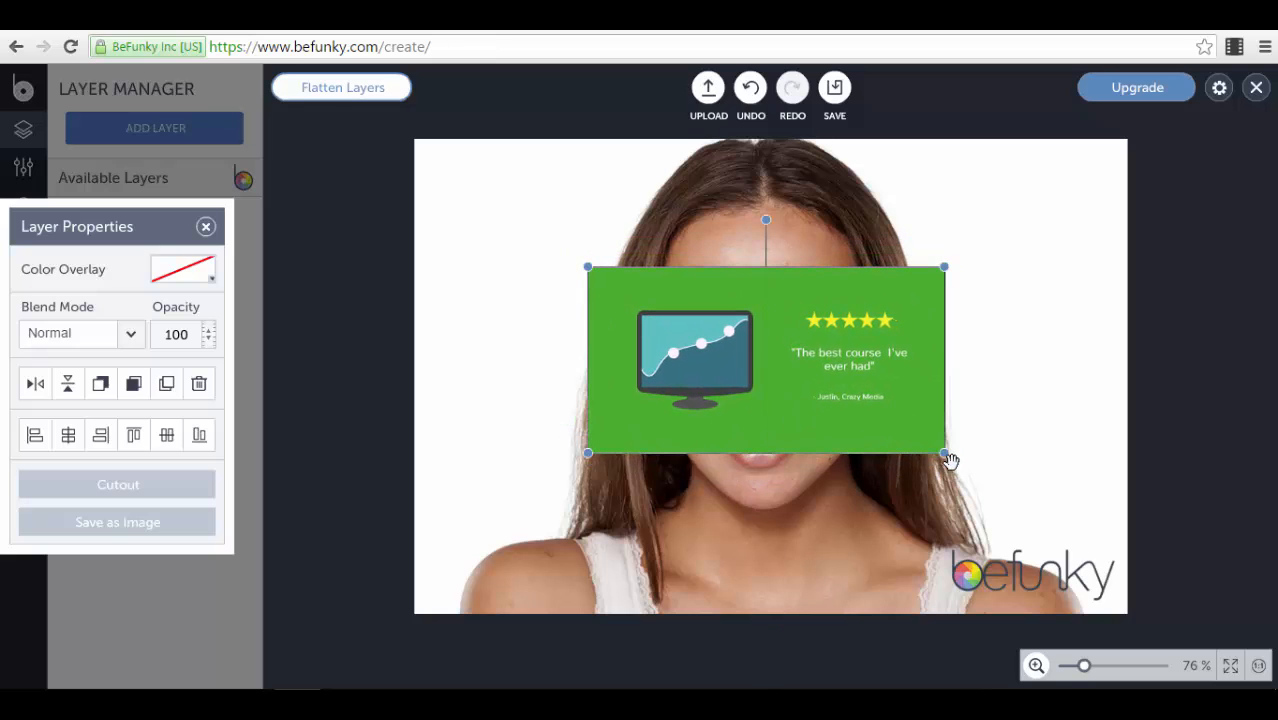
- Apply a bright red color overlay to the added image layer
click(199, 285)
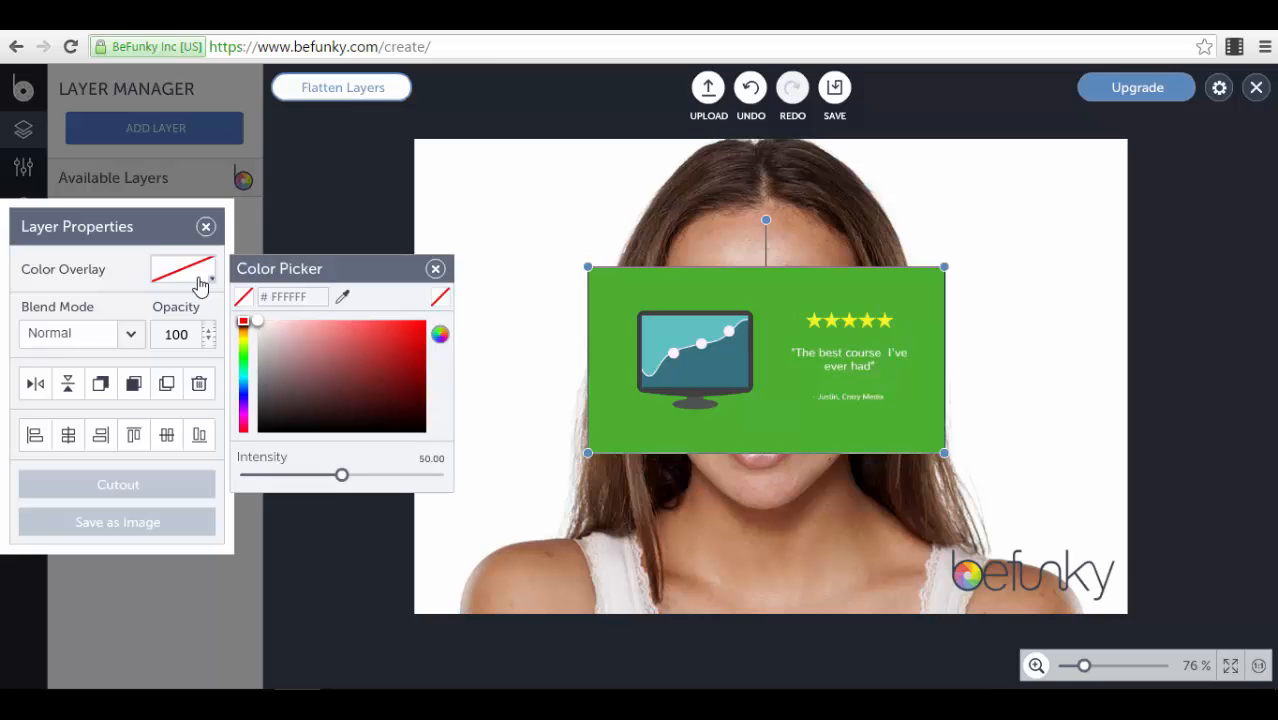
click(419, 335)
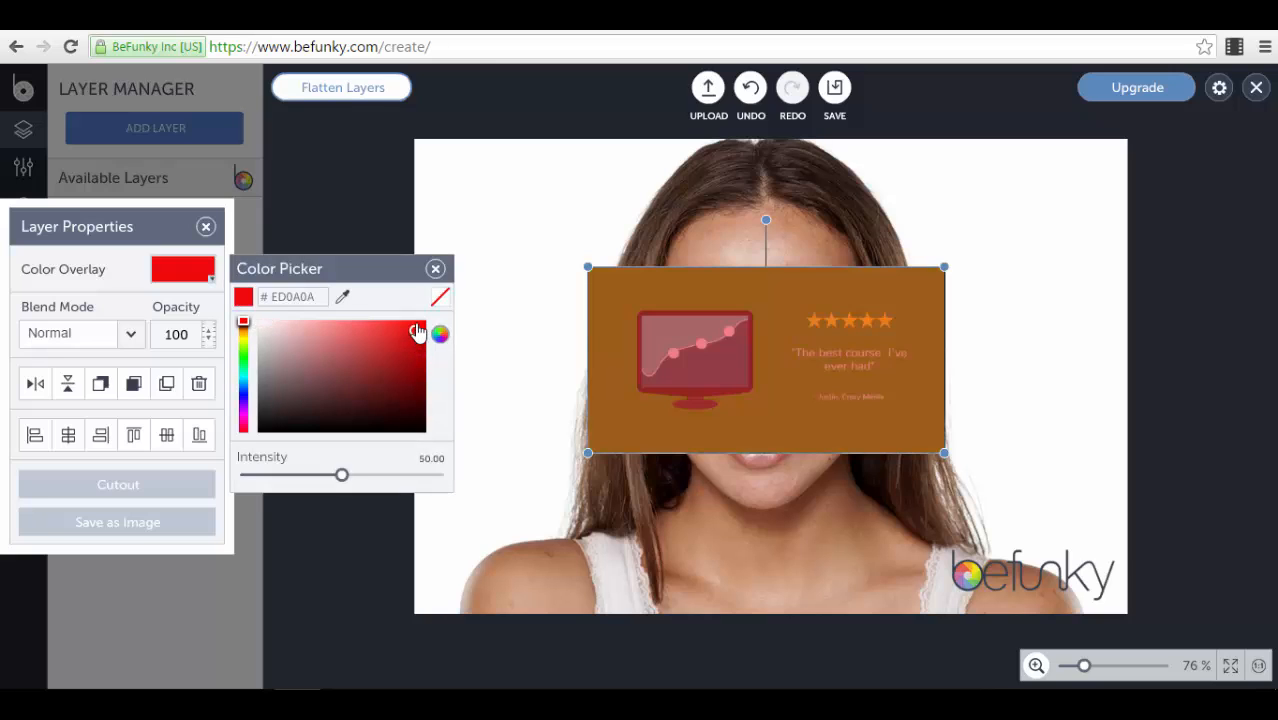
click(416, 324)
click(437, 272)
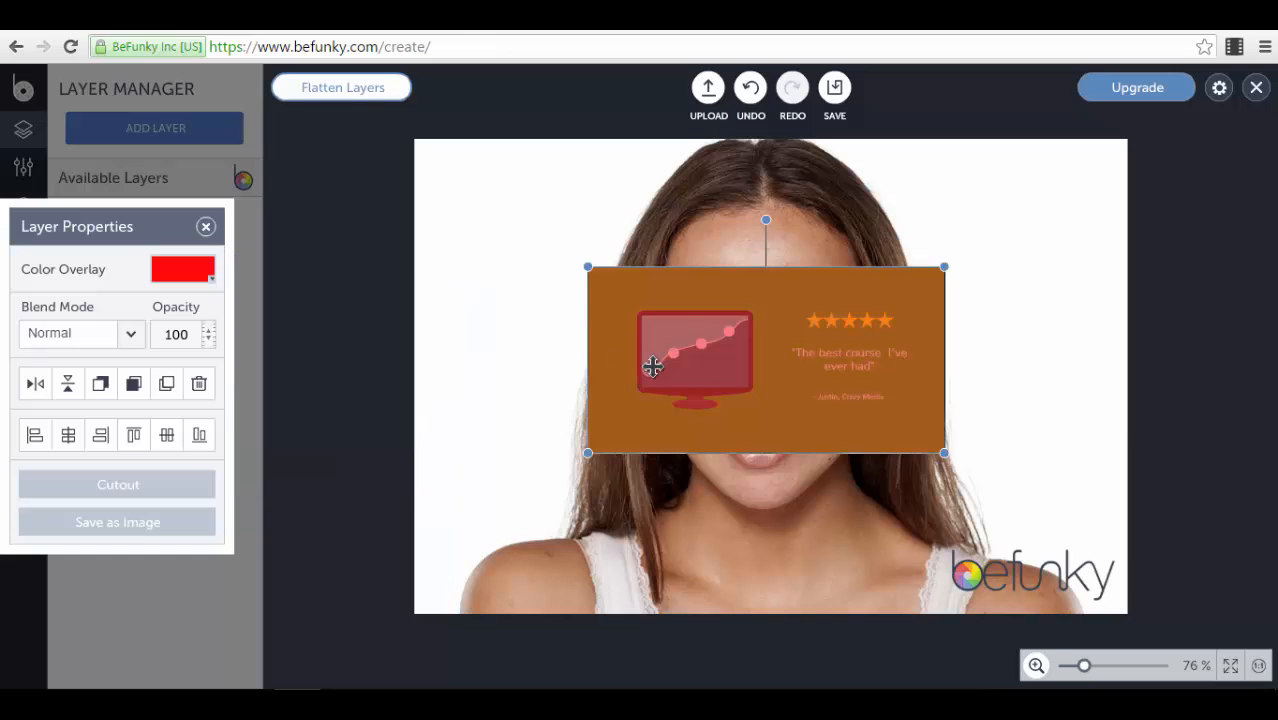
- Move the layer to the photo's upper-left corner and lower its opacity to 60
drag(745, 377, 566, 256)
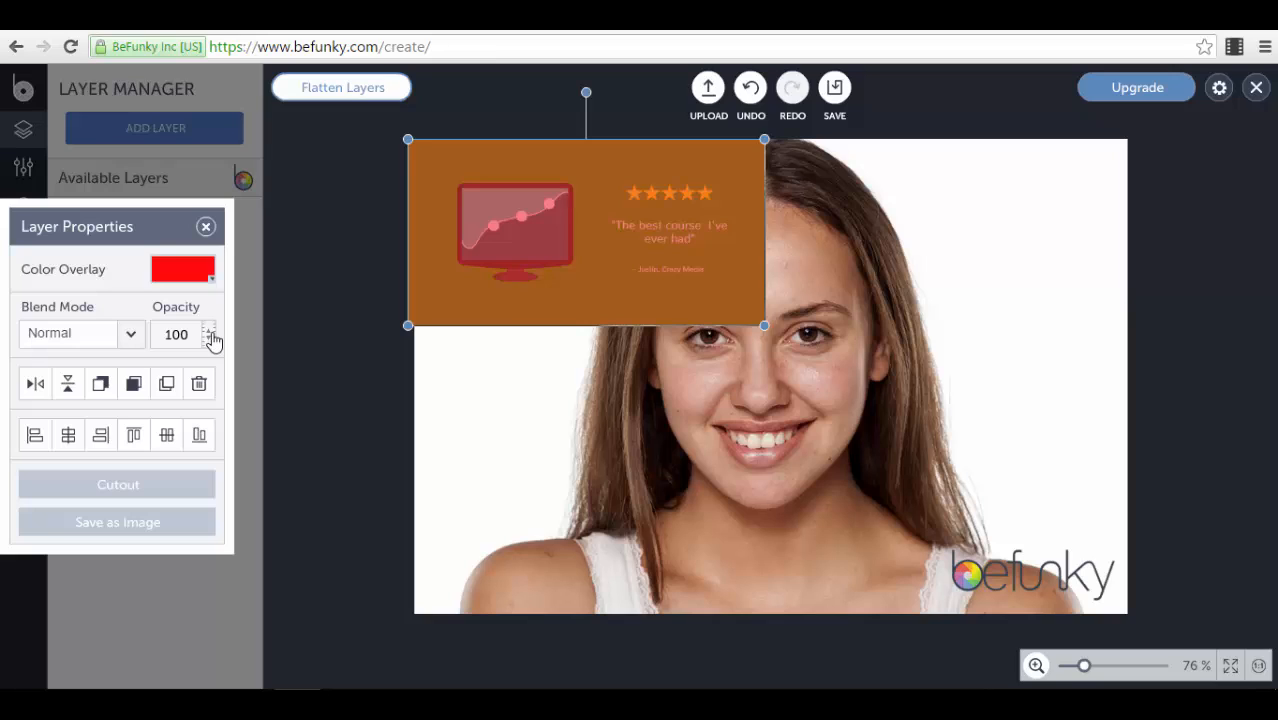
mouse_move(642, 258)
mouse_down()
mouse_move(645, 271)
mouse_move(648, 259)
mouse_up()
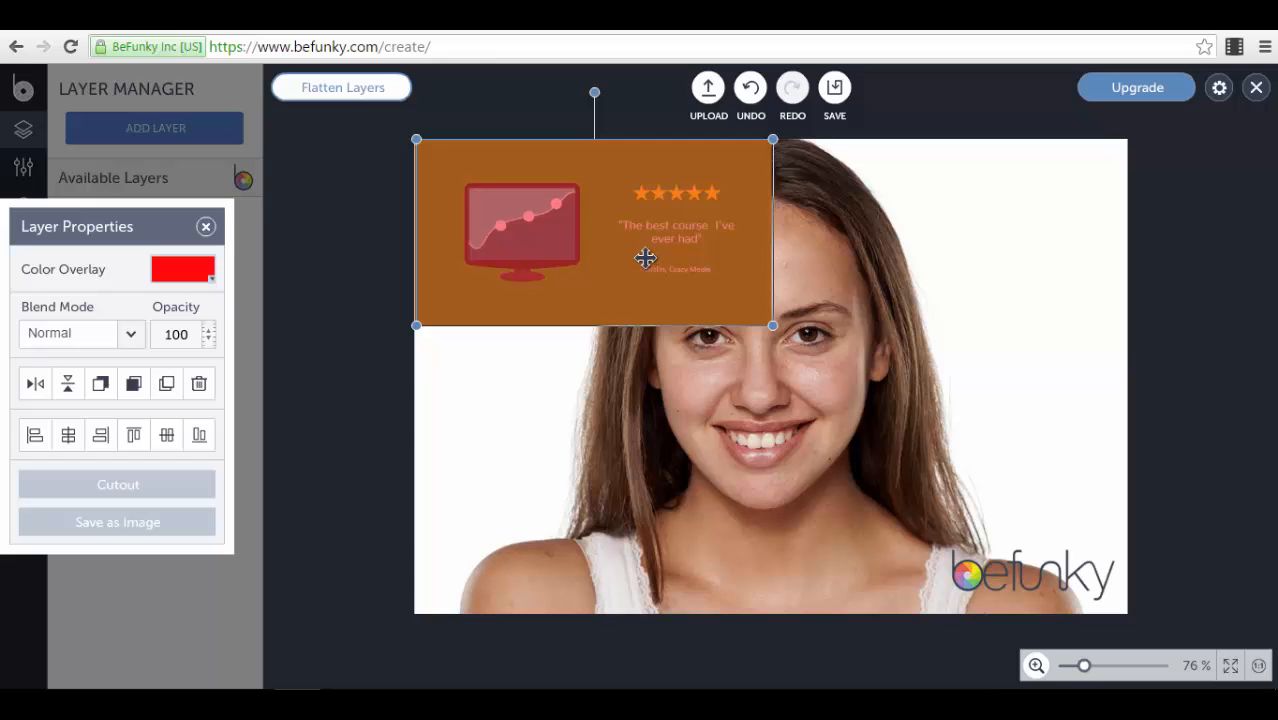
click(208, 340)
drag(208, 340, 211, 334)
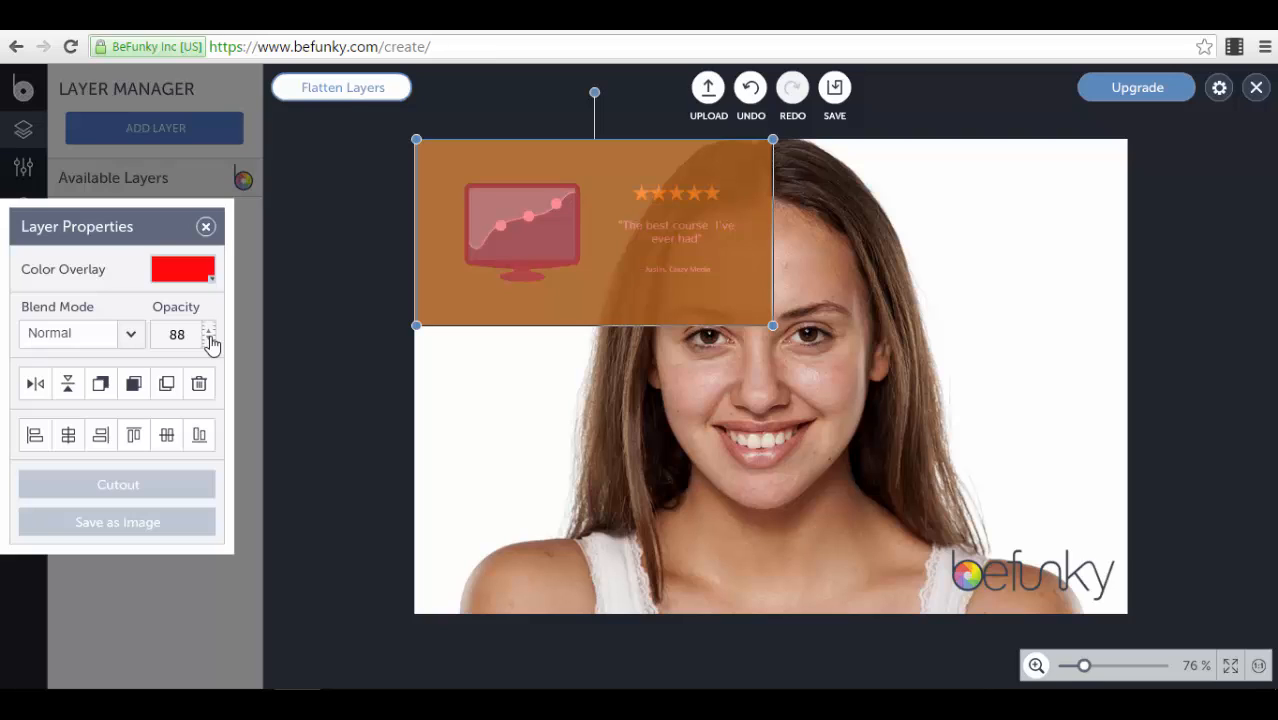
click(209, 341)
drag(210, 346, 210, 346)
- Move the semi-transparent layer over the woman's face, then delete it from the photo
drag(665, 240, 755, 350)
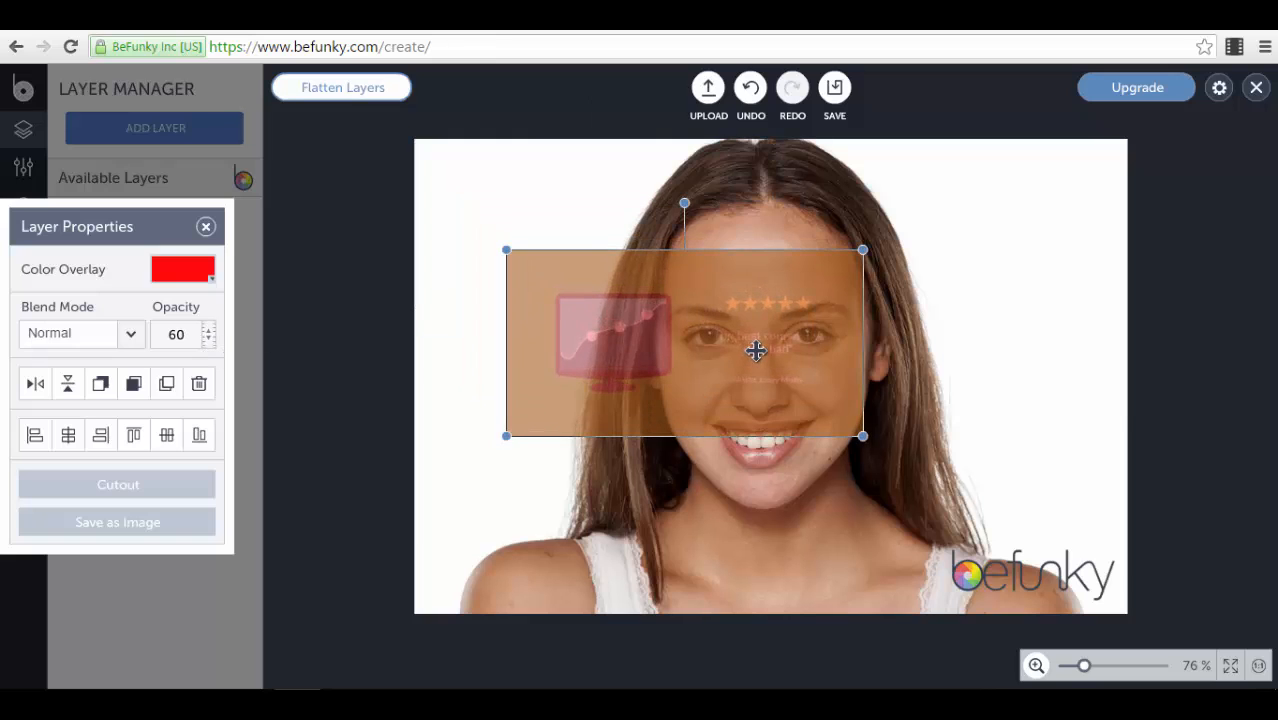
key(Delete)
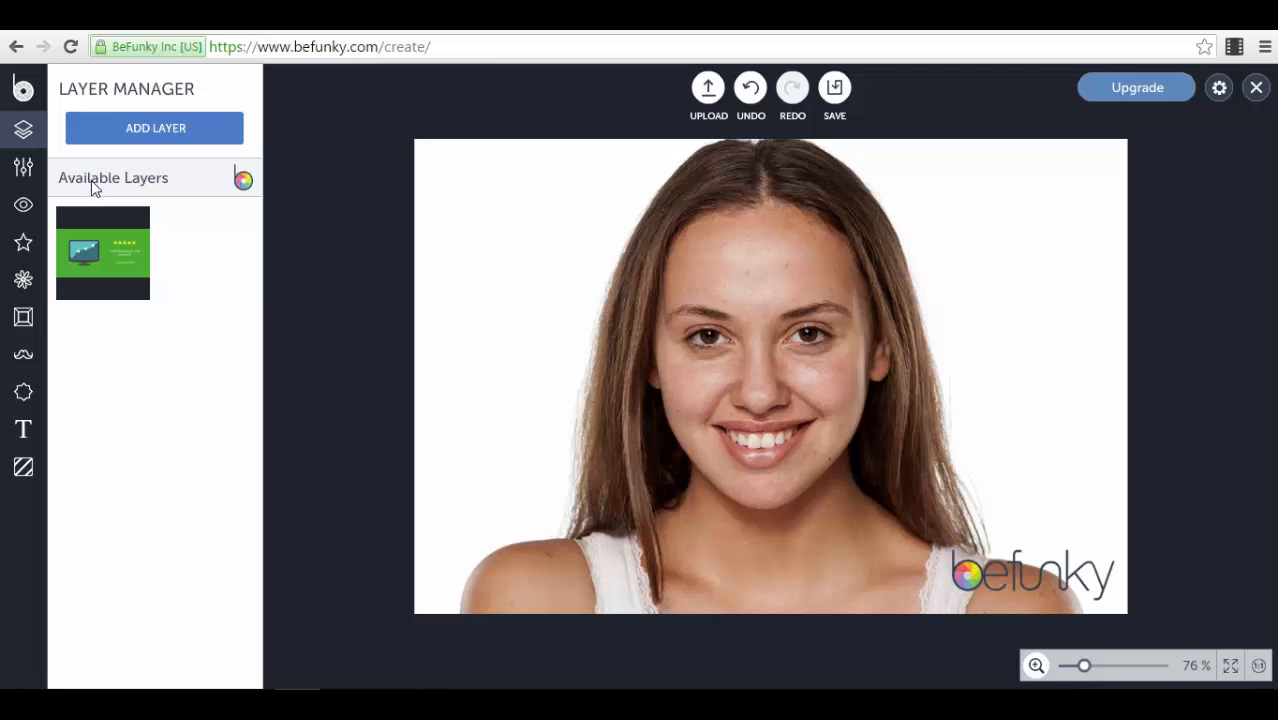
- Try a landscape Golden Ratio crop with the frame enlarged to about 936 × 575 px, then discard it
click(21, 172)
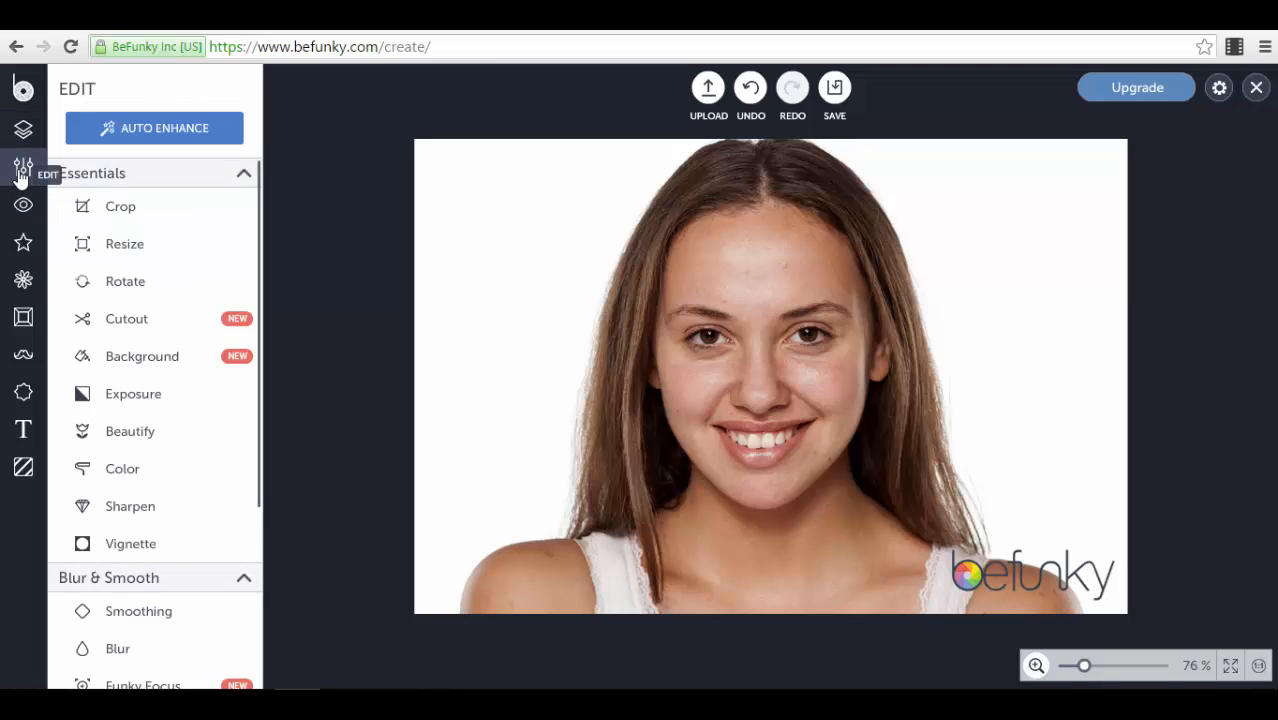
click(113, 210)
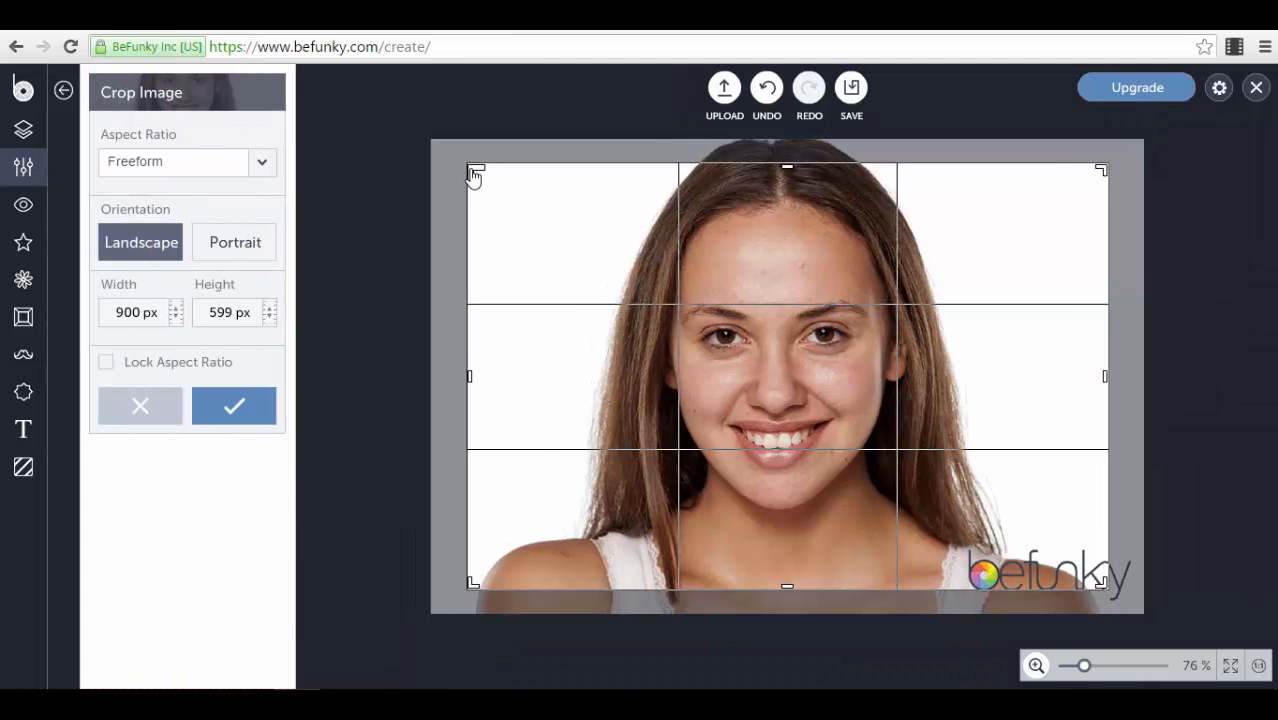
click(247, 252)
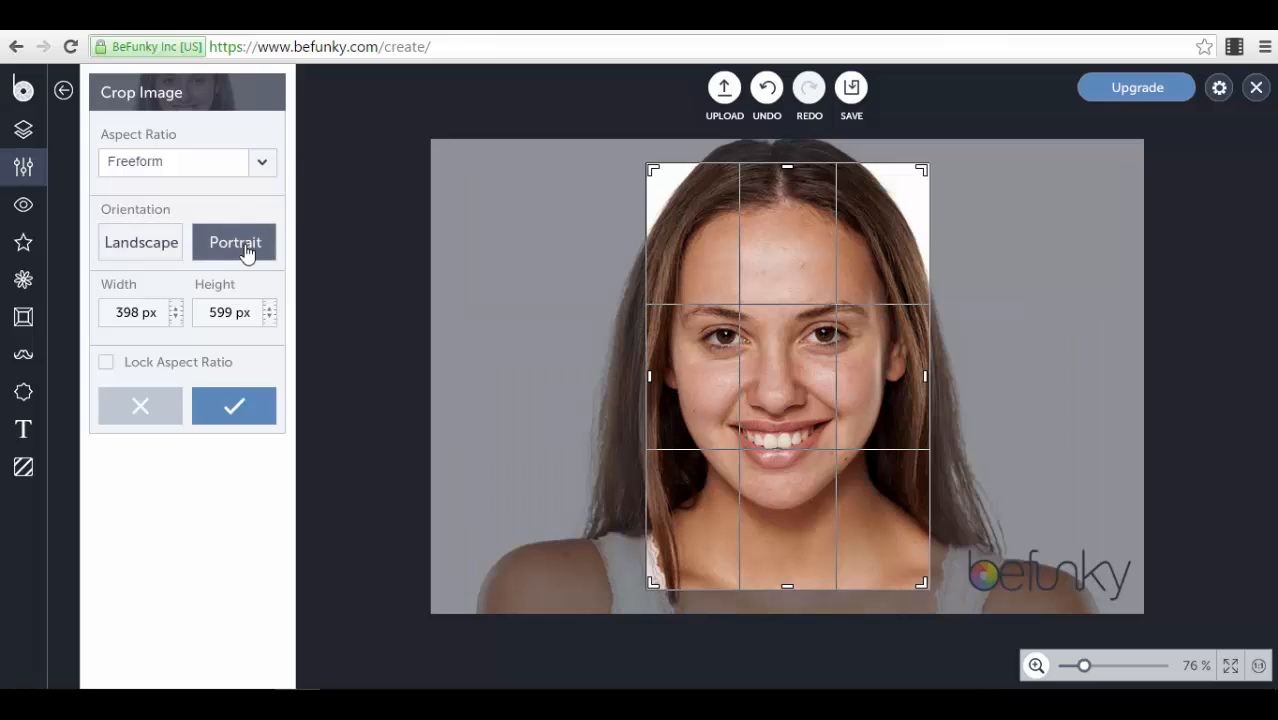
click(118, 245)
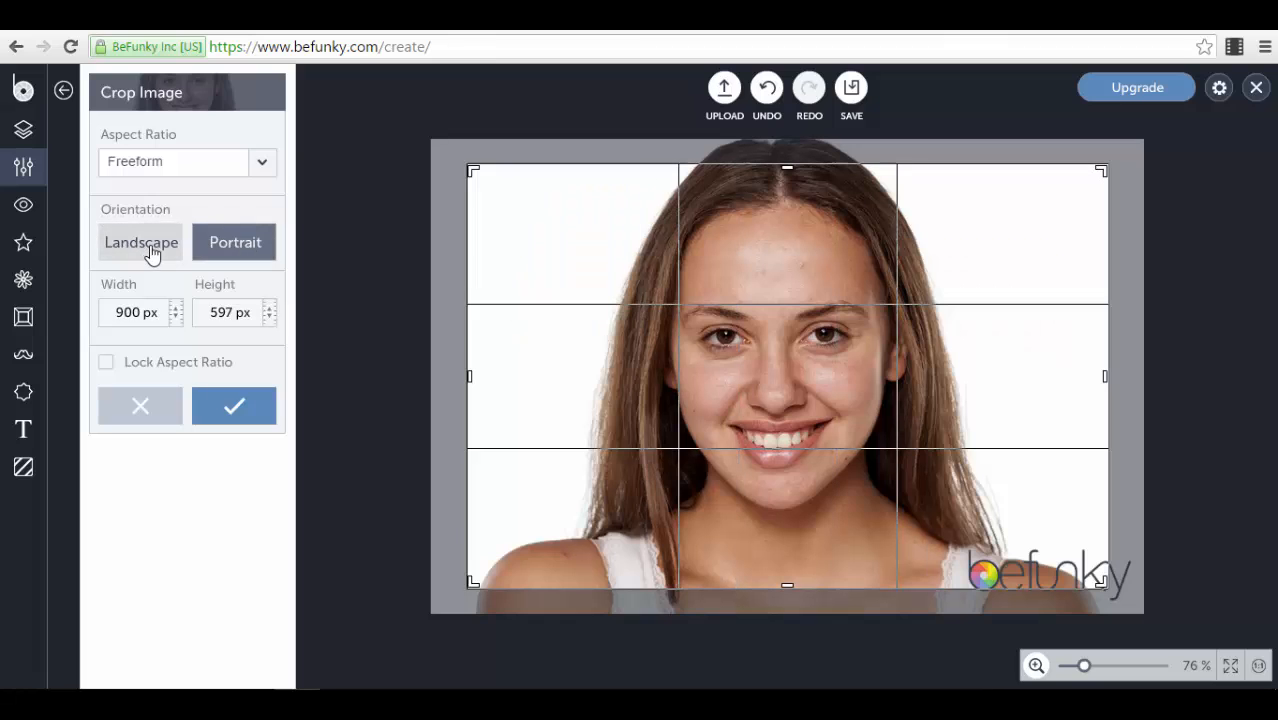
click(250, 168)
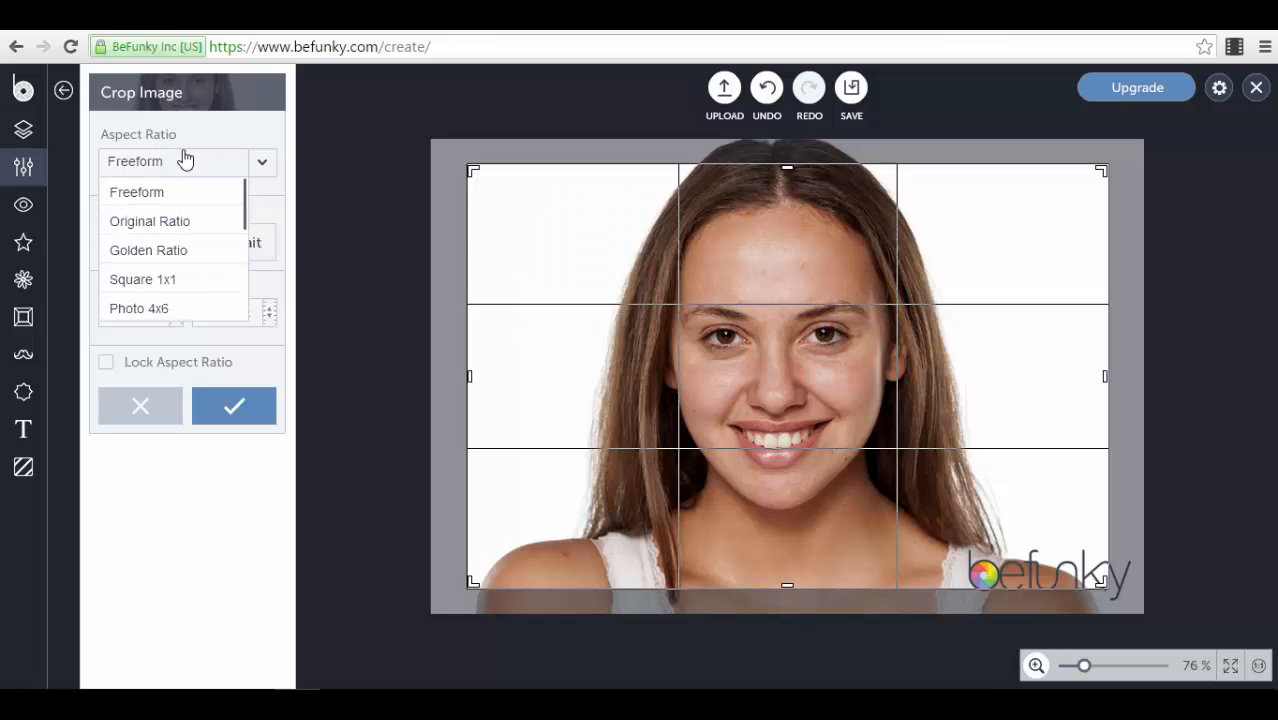
click(195, 255)
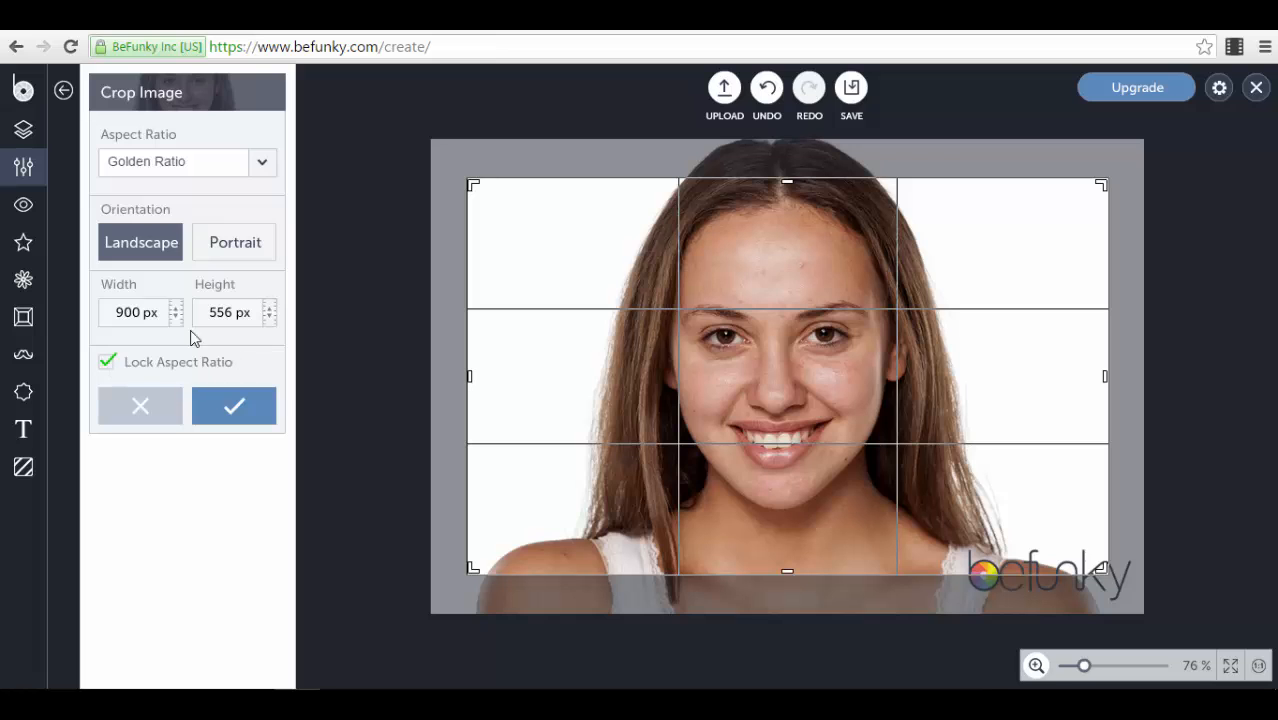
drag(477, 194, 448, 214)
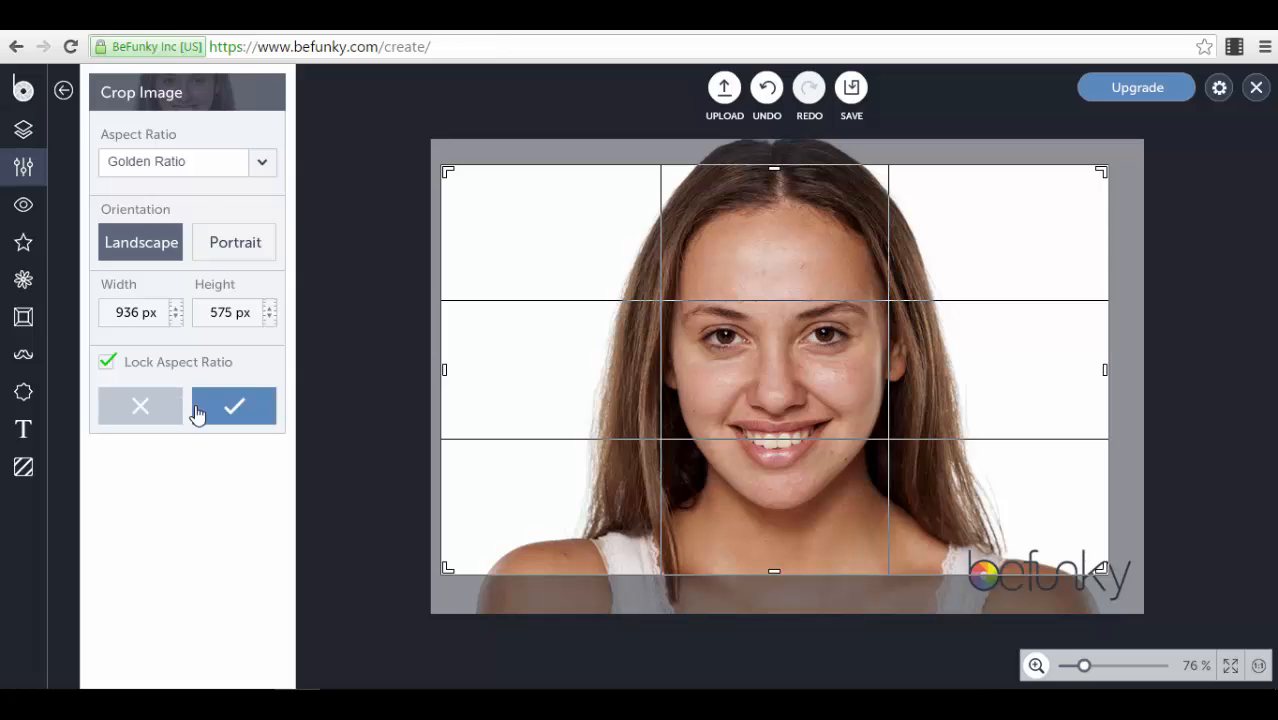
click(143, 410)
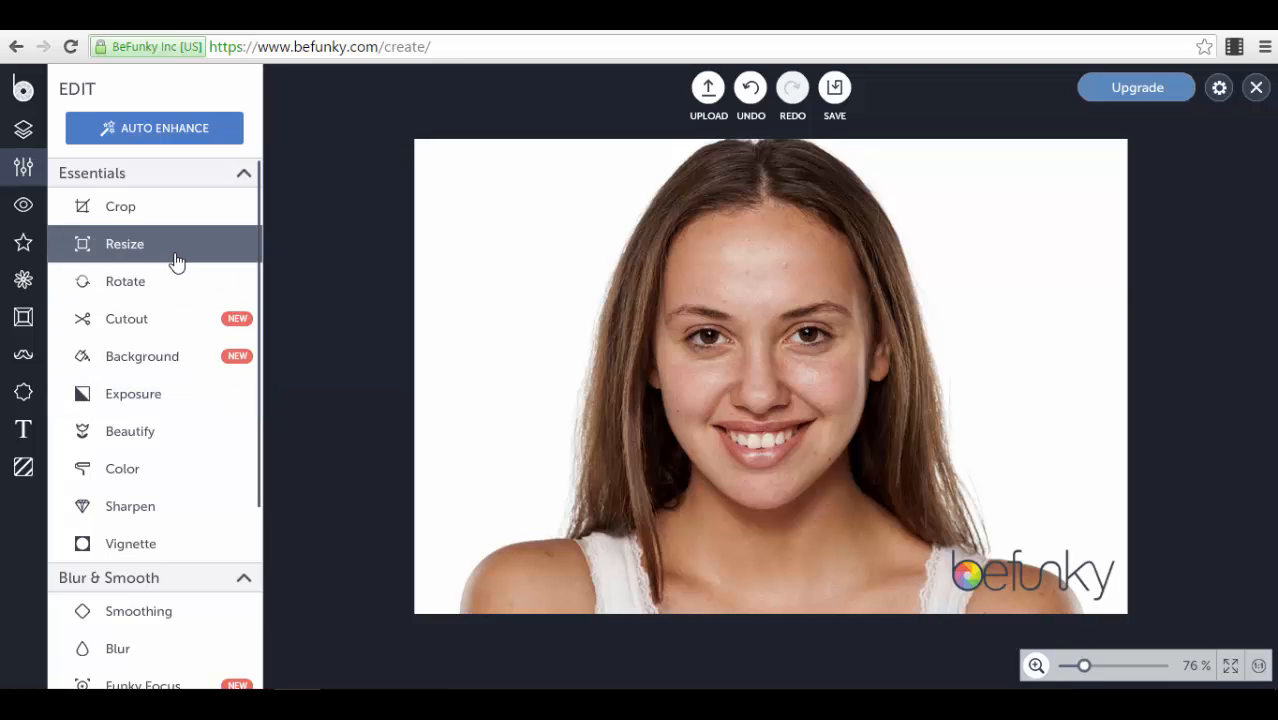
- Examine the Resize settings and the Background tool's Paint settings, closing both without applying anything
click(175, 250)
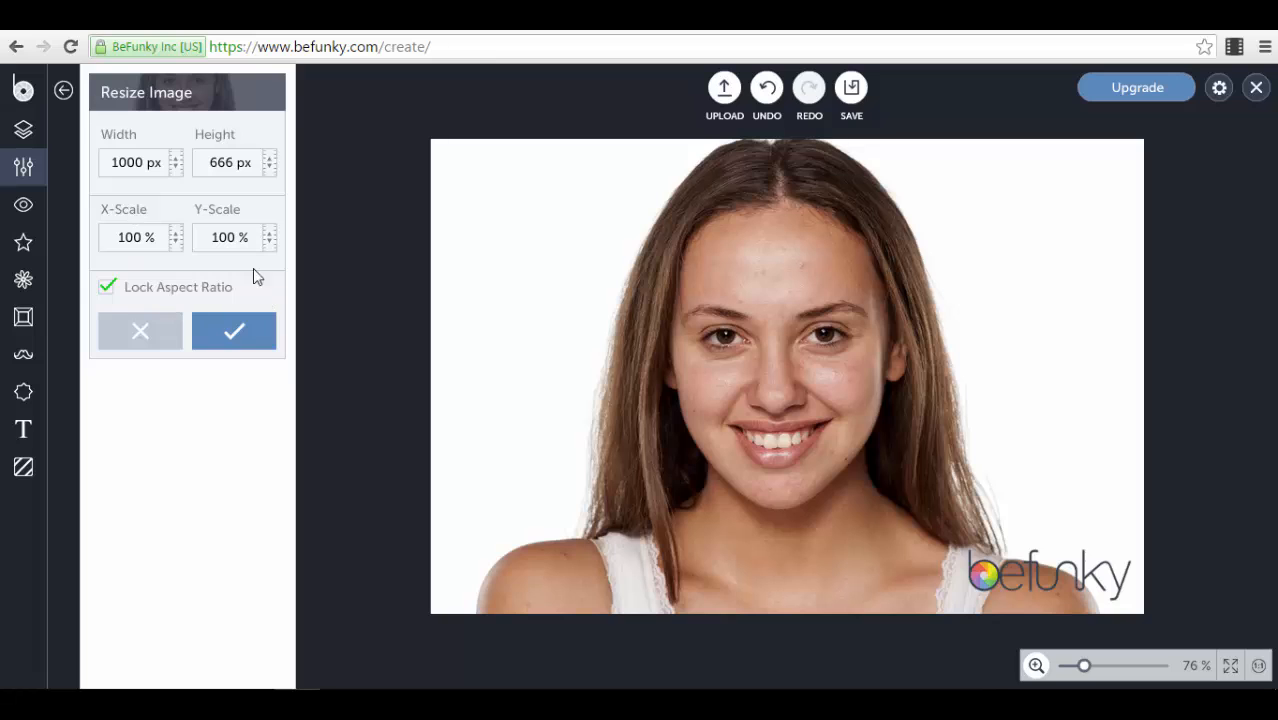
click(140, 334)
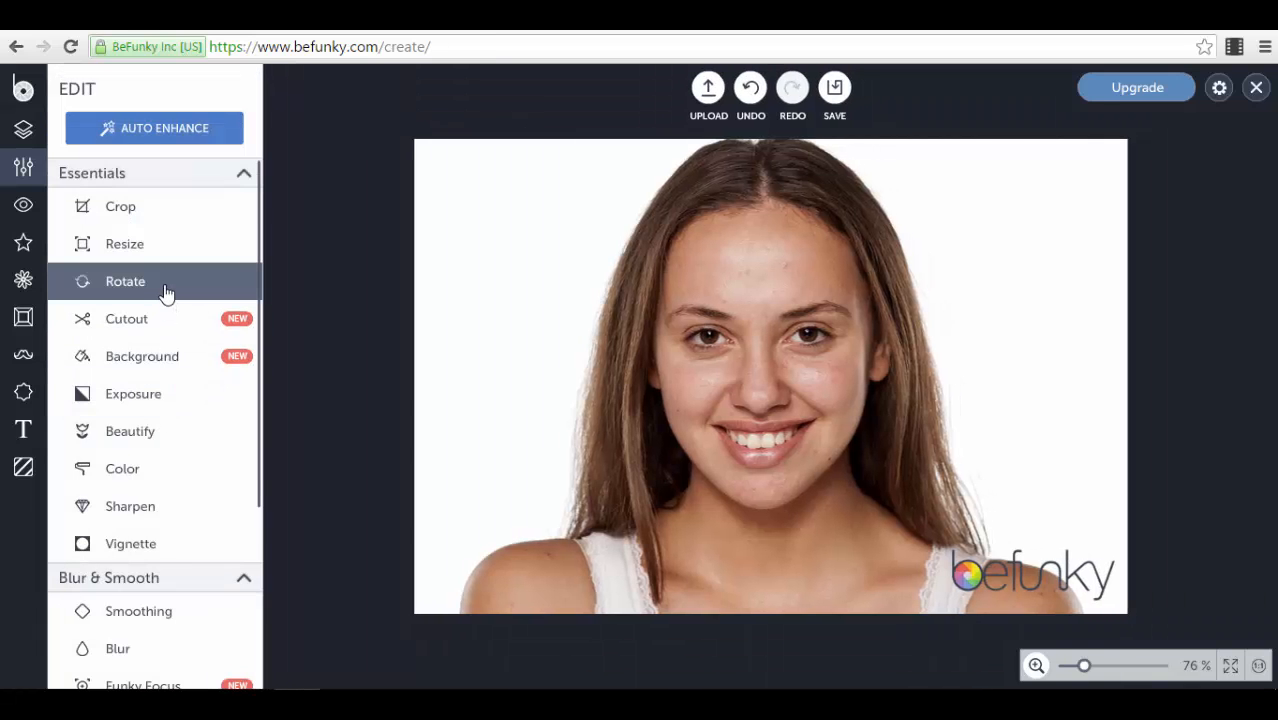
click(165, 358)
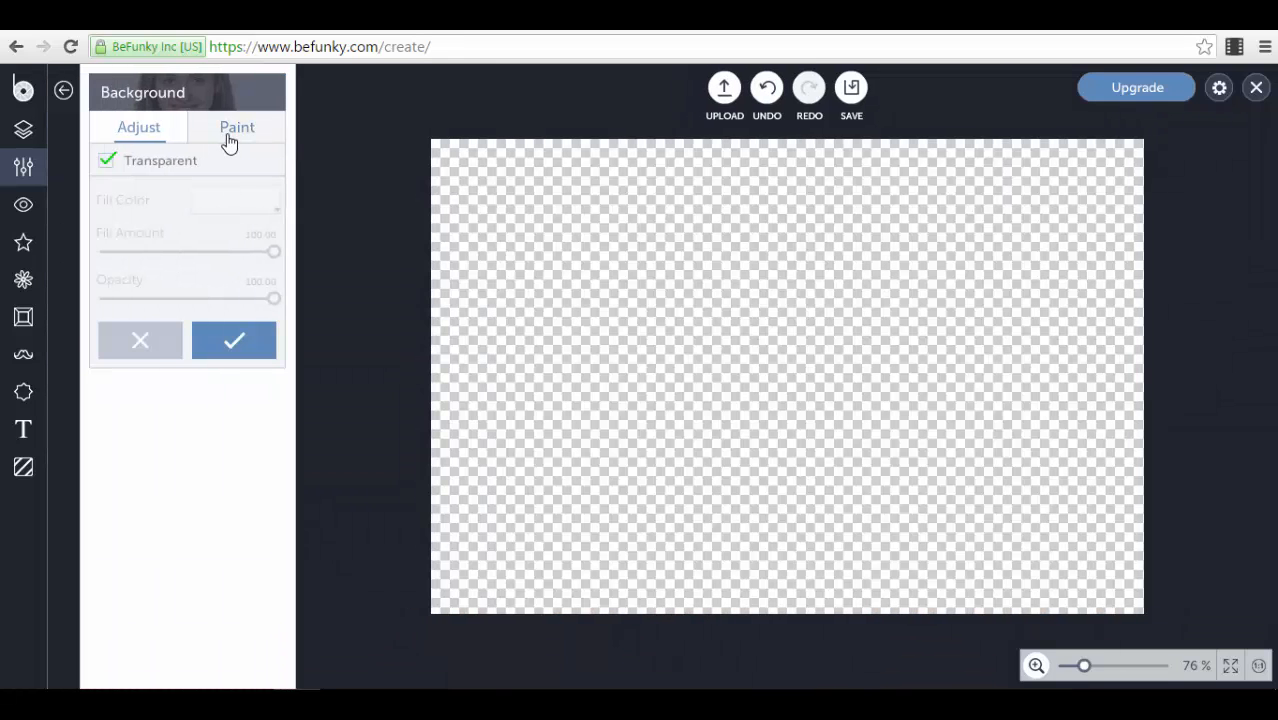
click(229, 135)
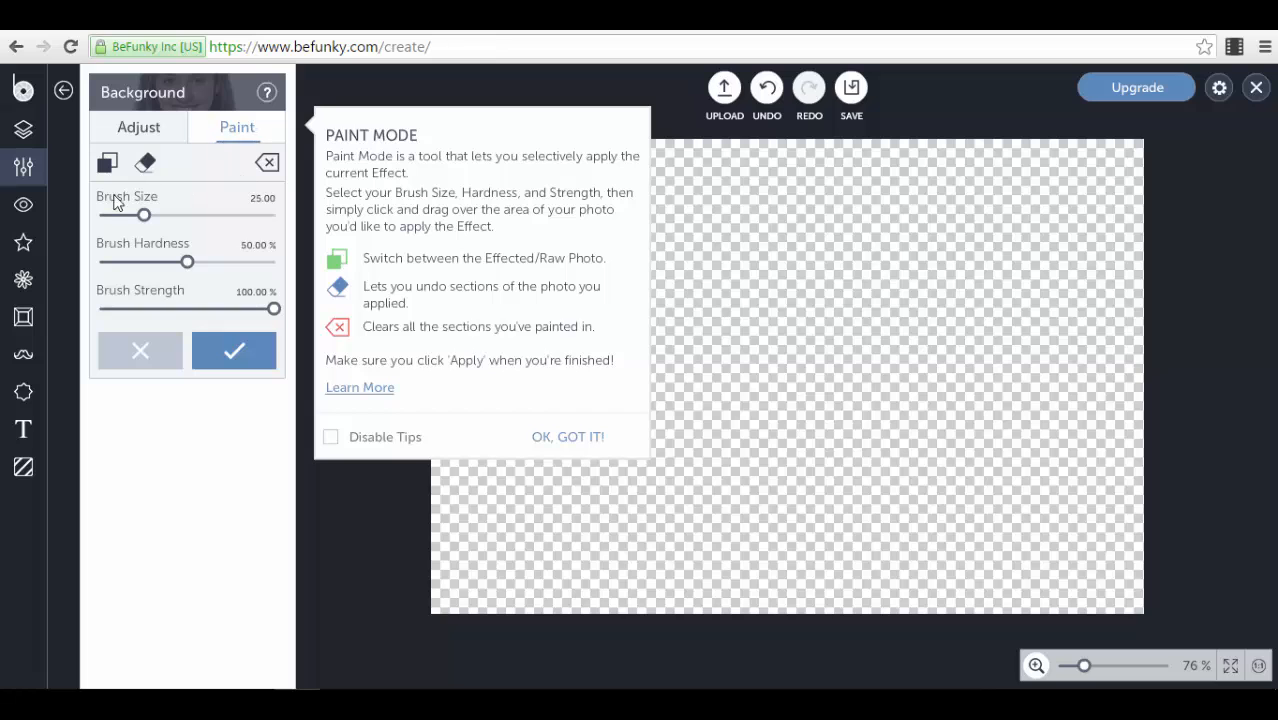
click(136, 360)
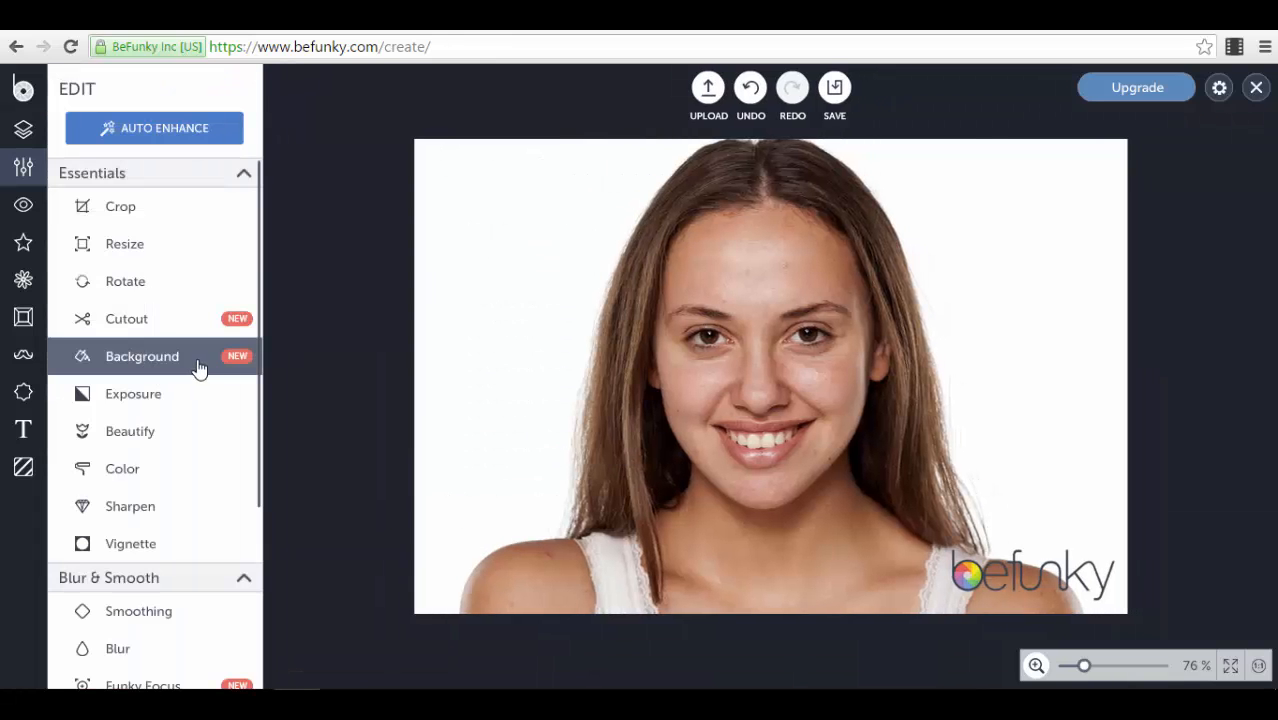
- Try an Exposure adjustment with contrast 48 and highlights 12, then discard it
click(170, 416)
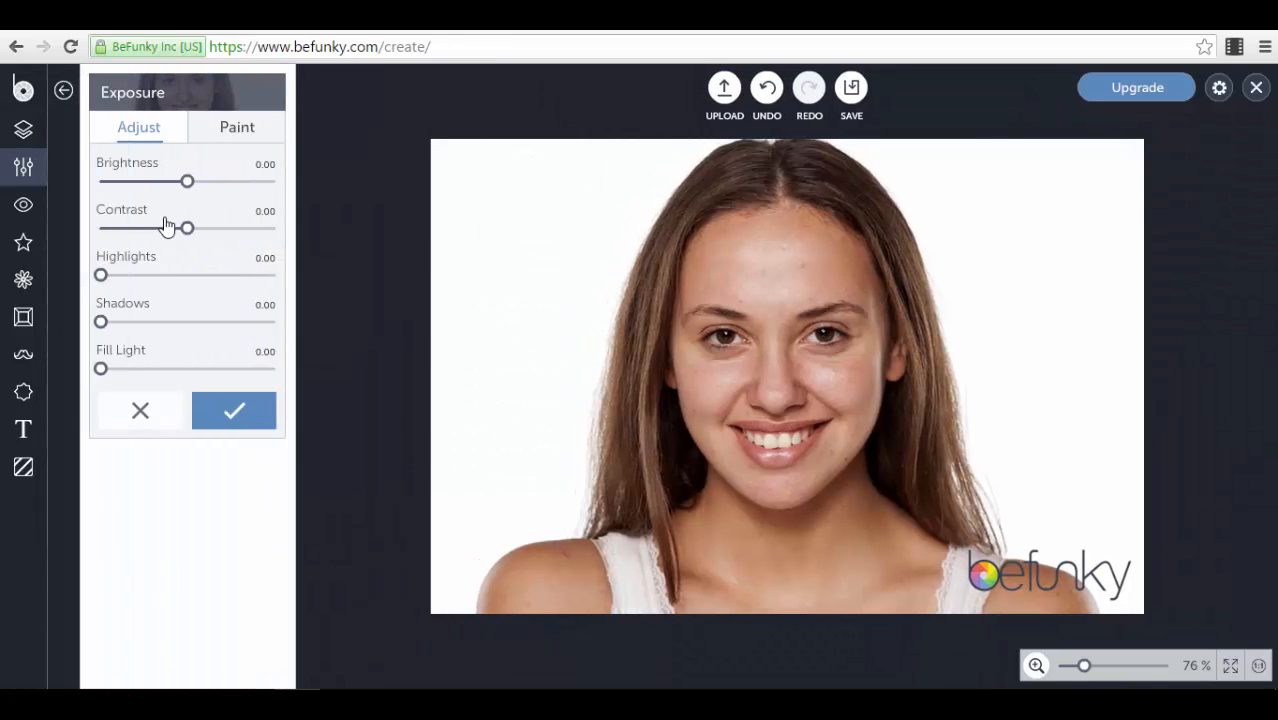
drag(190, 190, 231, 234)
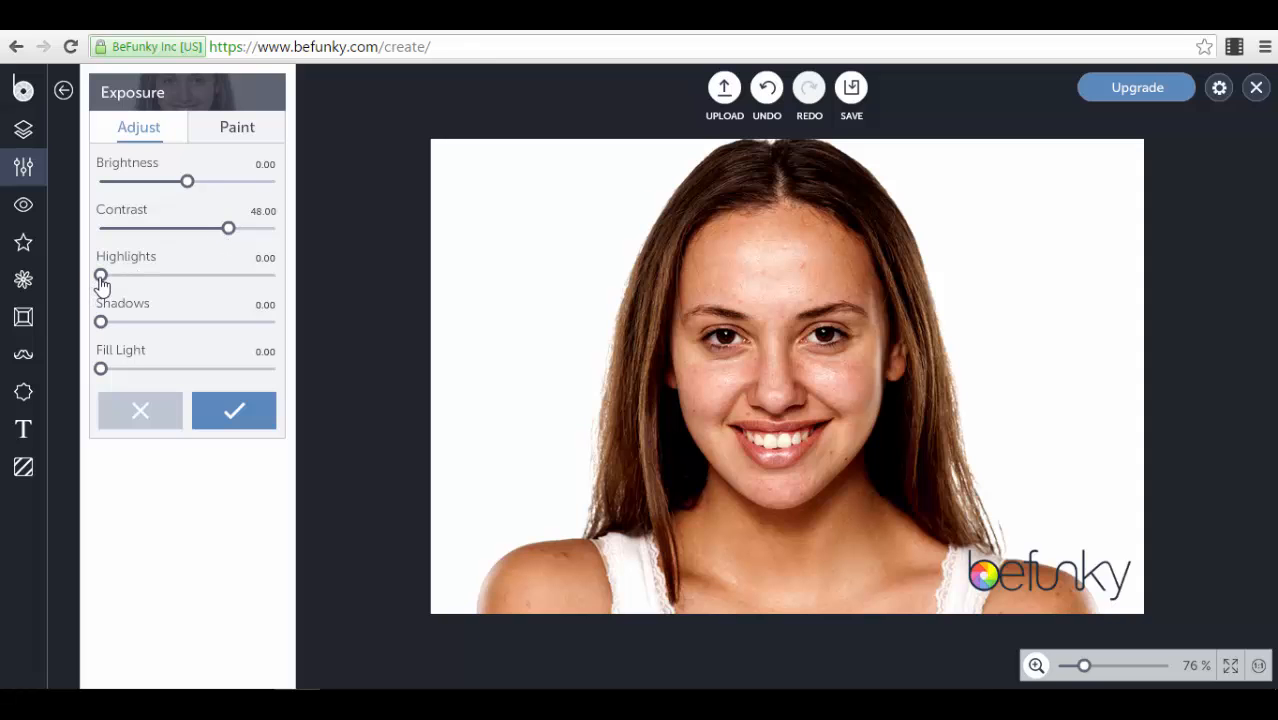
drag(101, 280, 57, 331)
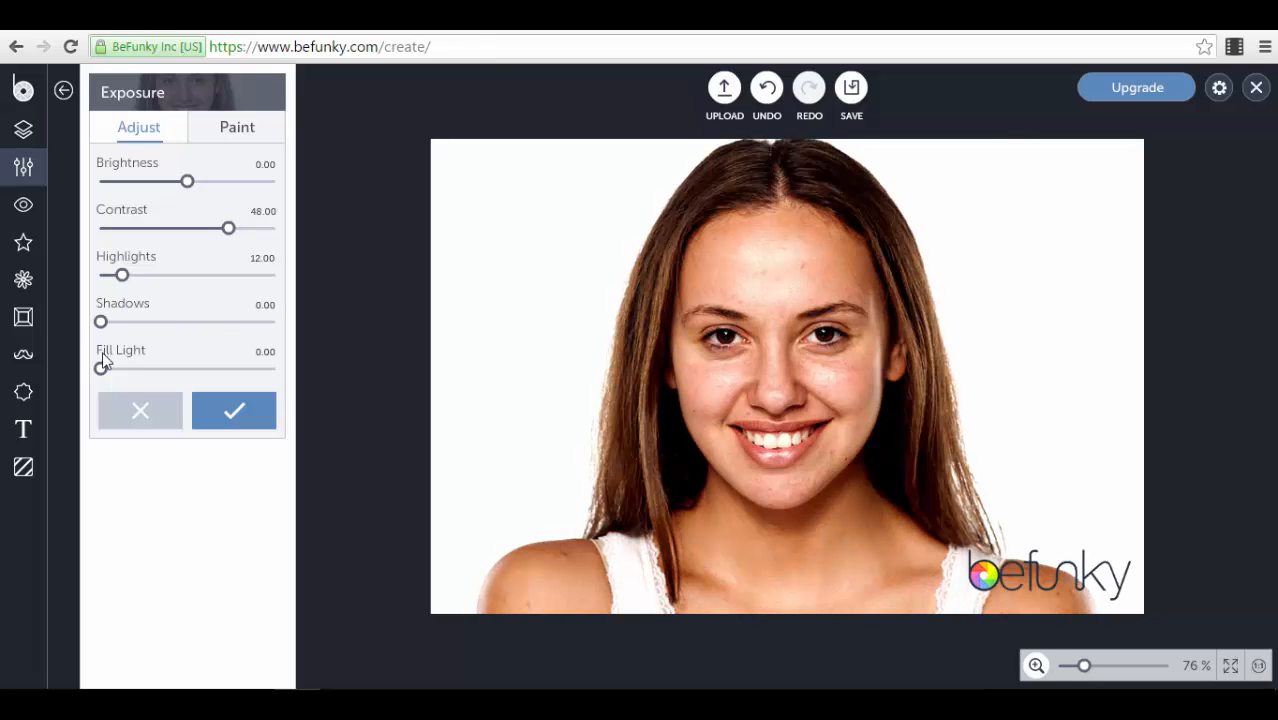
mouse_move(101, 369)
mouse_down()
mouse_move(208, 374)
mouse_move(97, 370)
mouse_up()
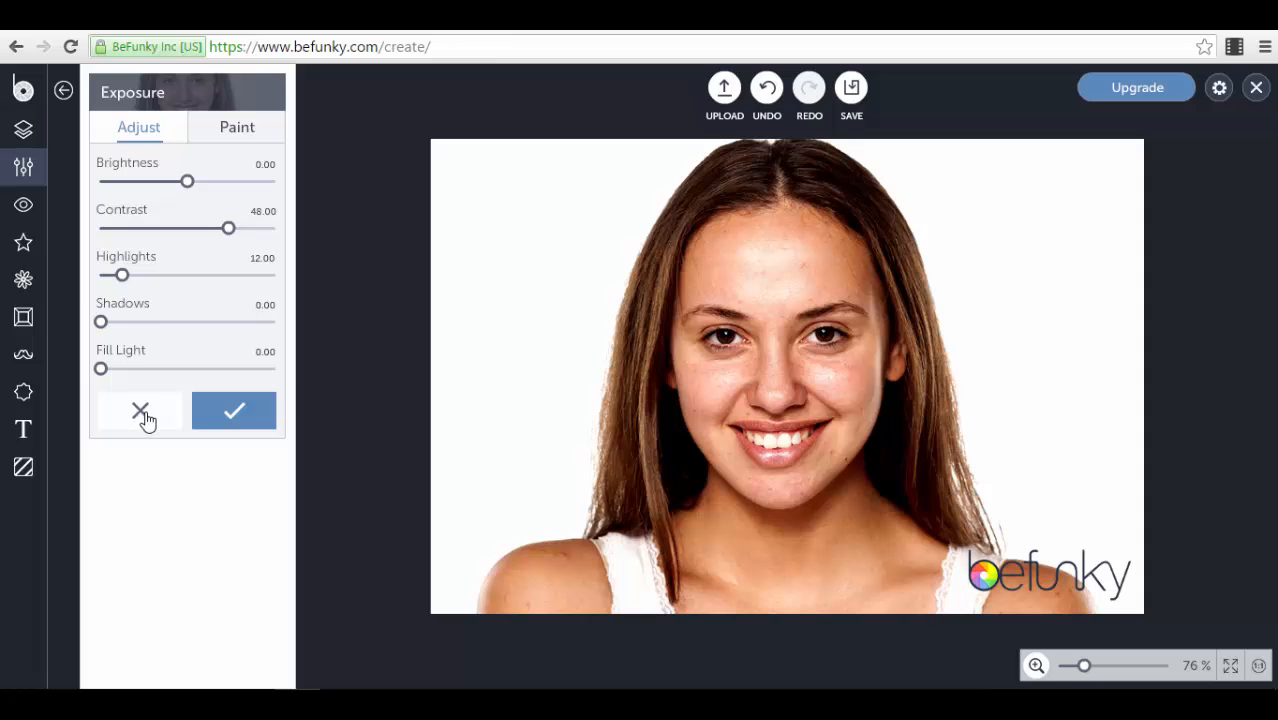
click(141, 413)
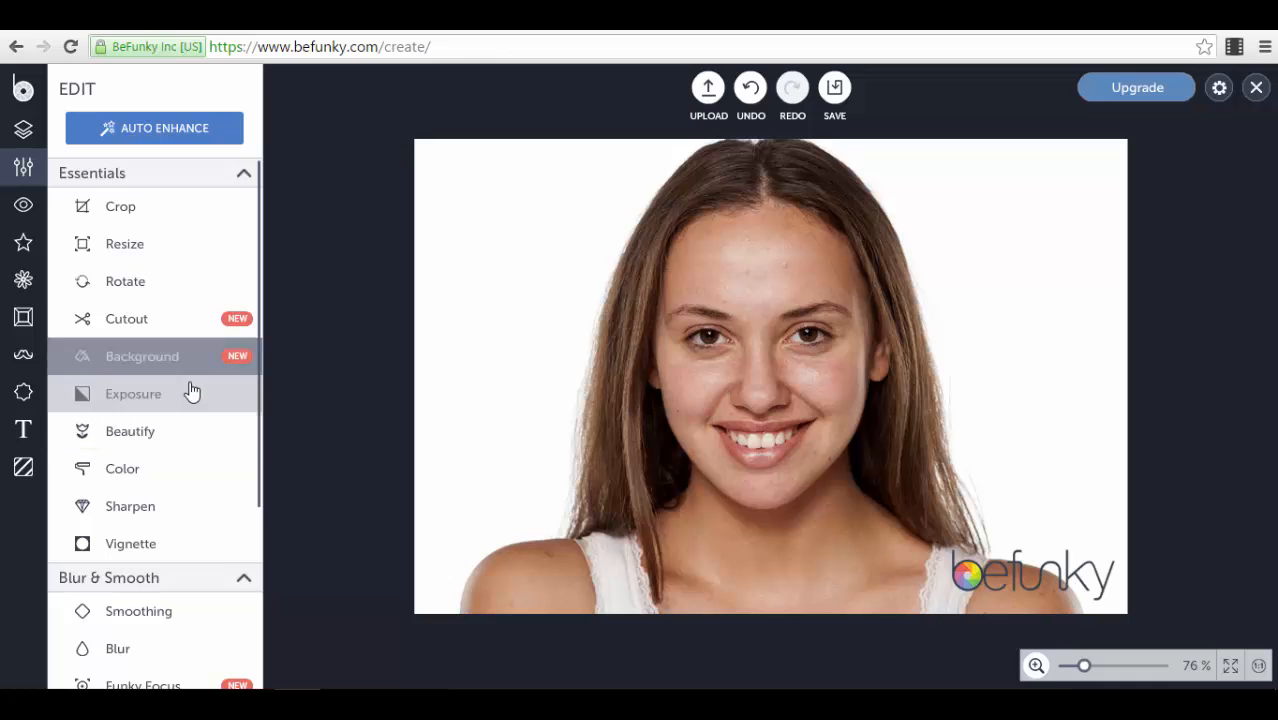
- Try the Beautify adjustment on the portrait with an amount of 41, then discard it
click(177, 438)
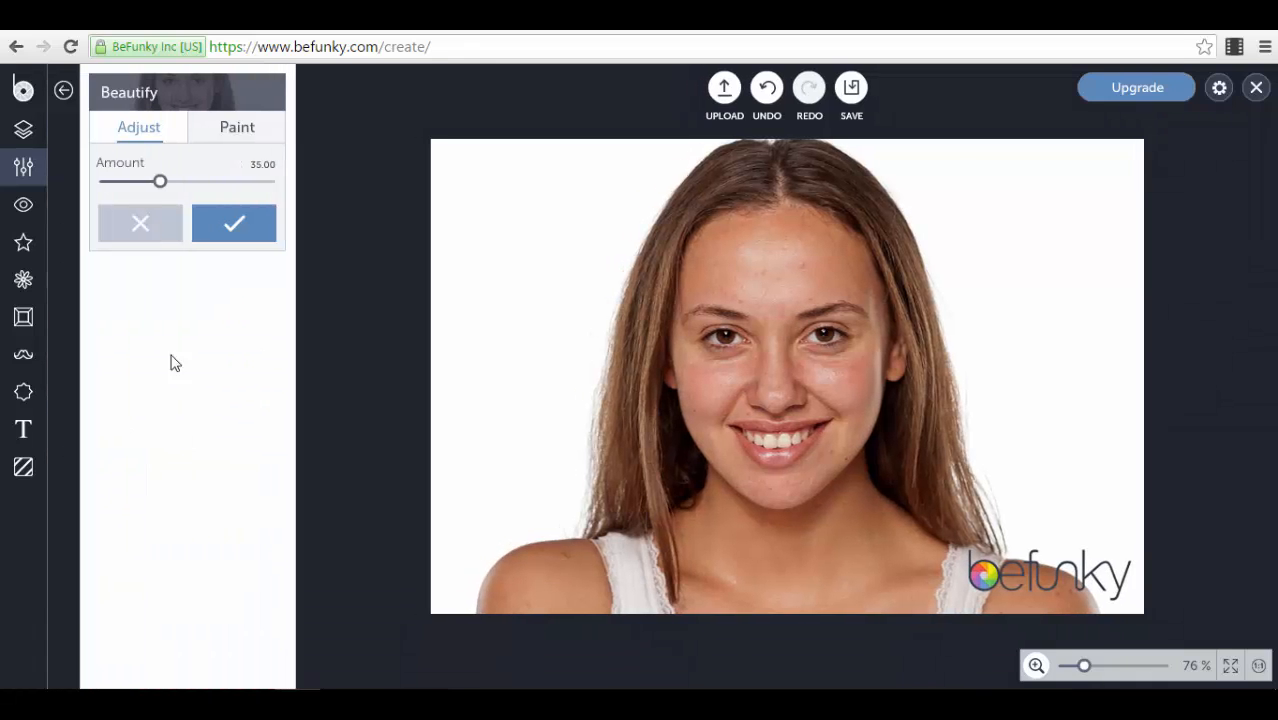
drag(160, 182, 170, 206)
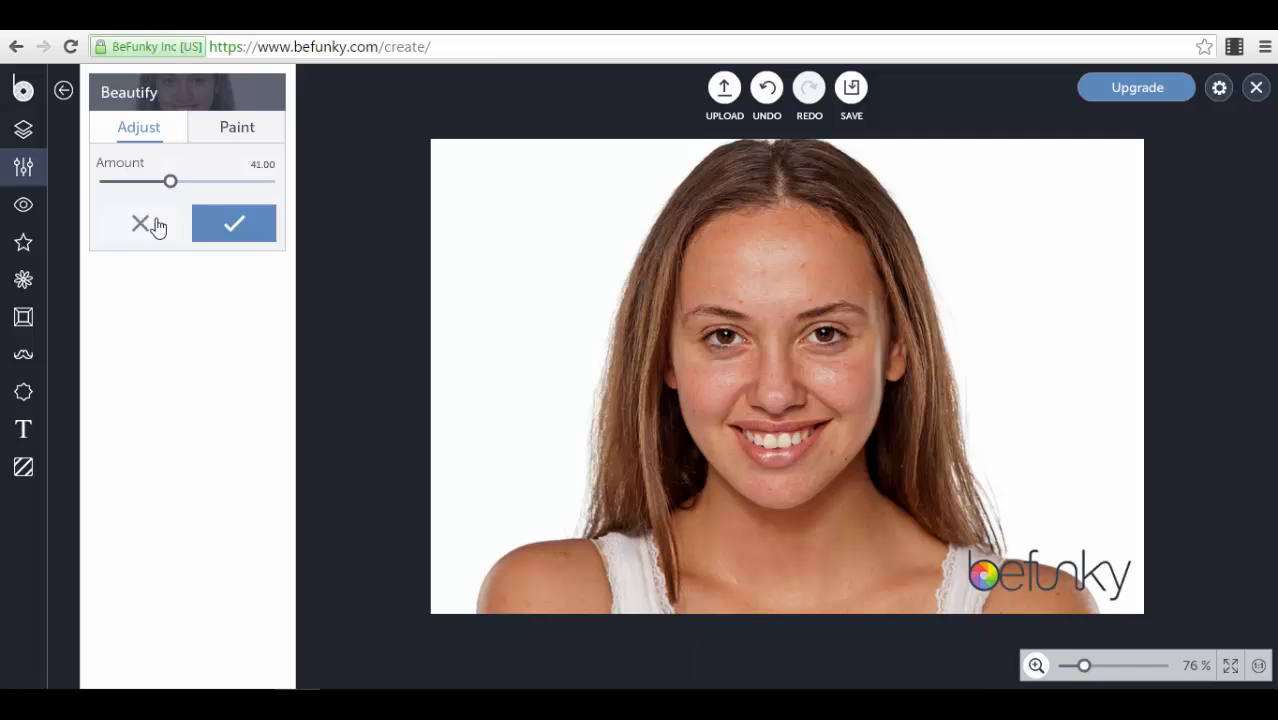
click(156, 228)
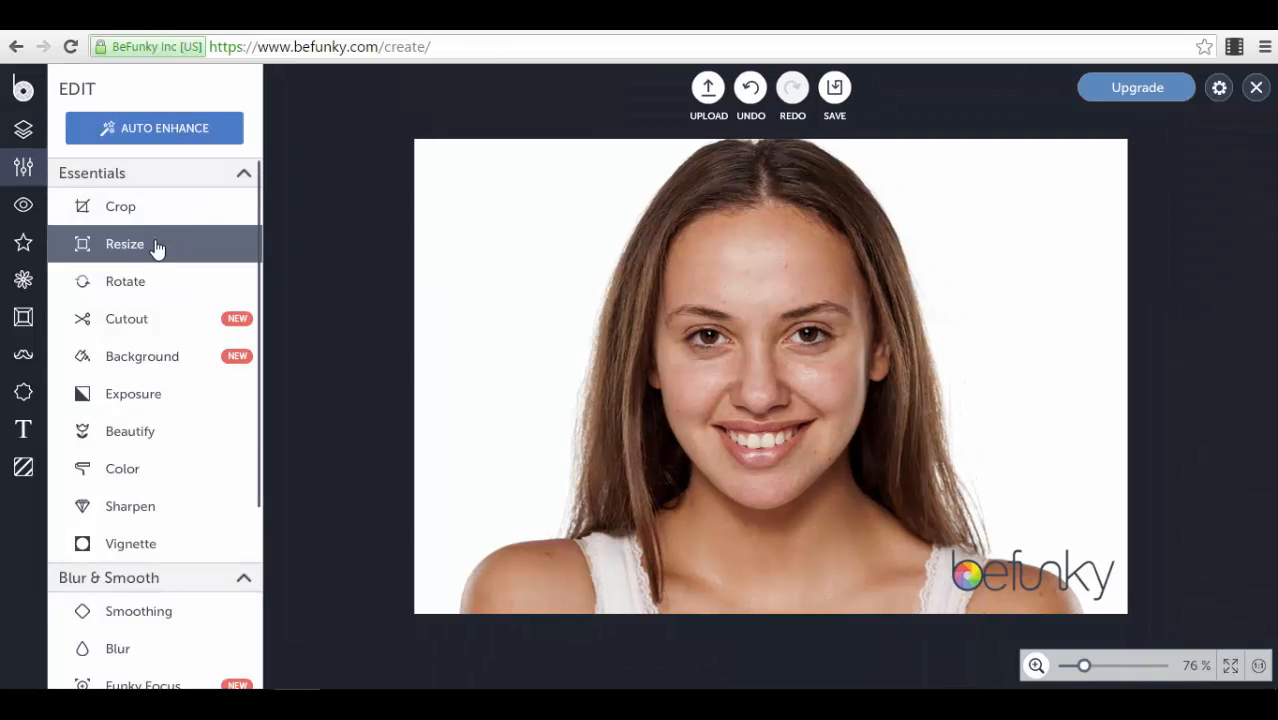
- Try a Color adjustment with hue 74, saturation -48 and temperature -38, then discard it
click(146, 476)
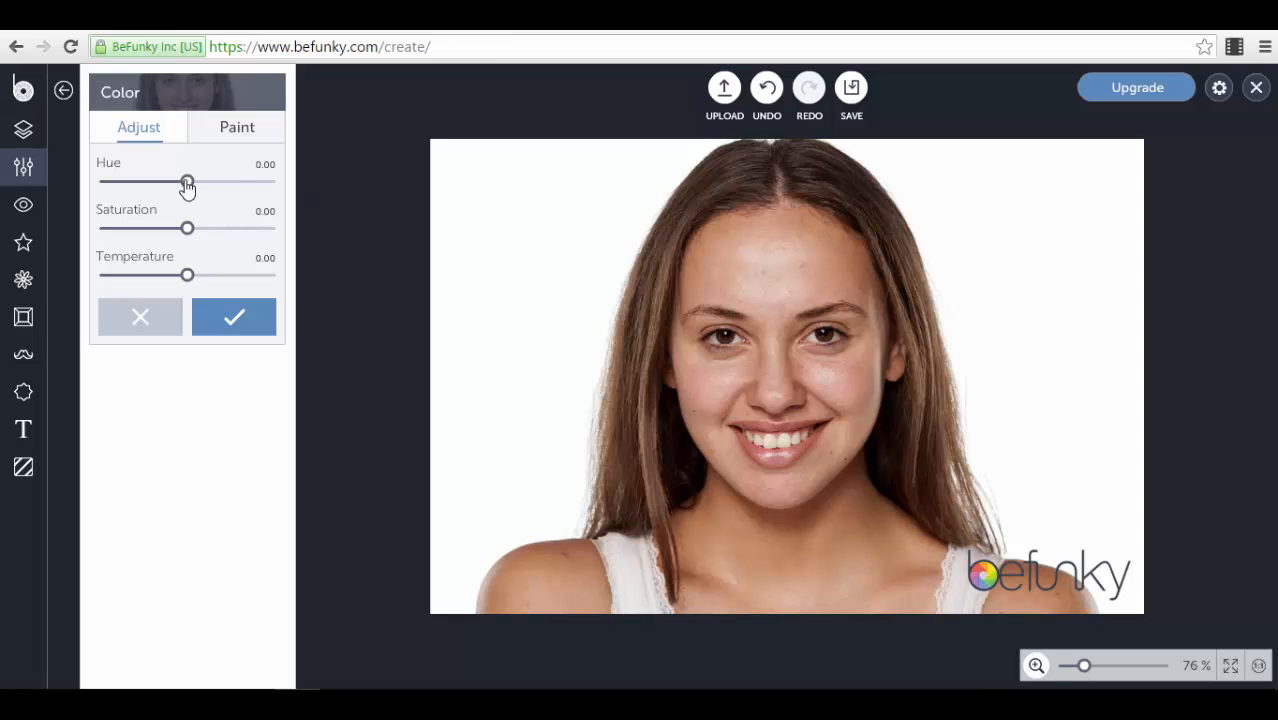
drag(188, 184, 226, 196)
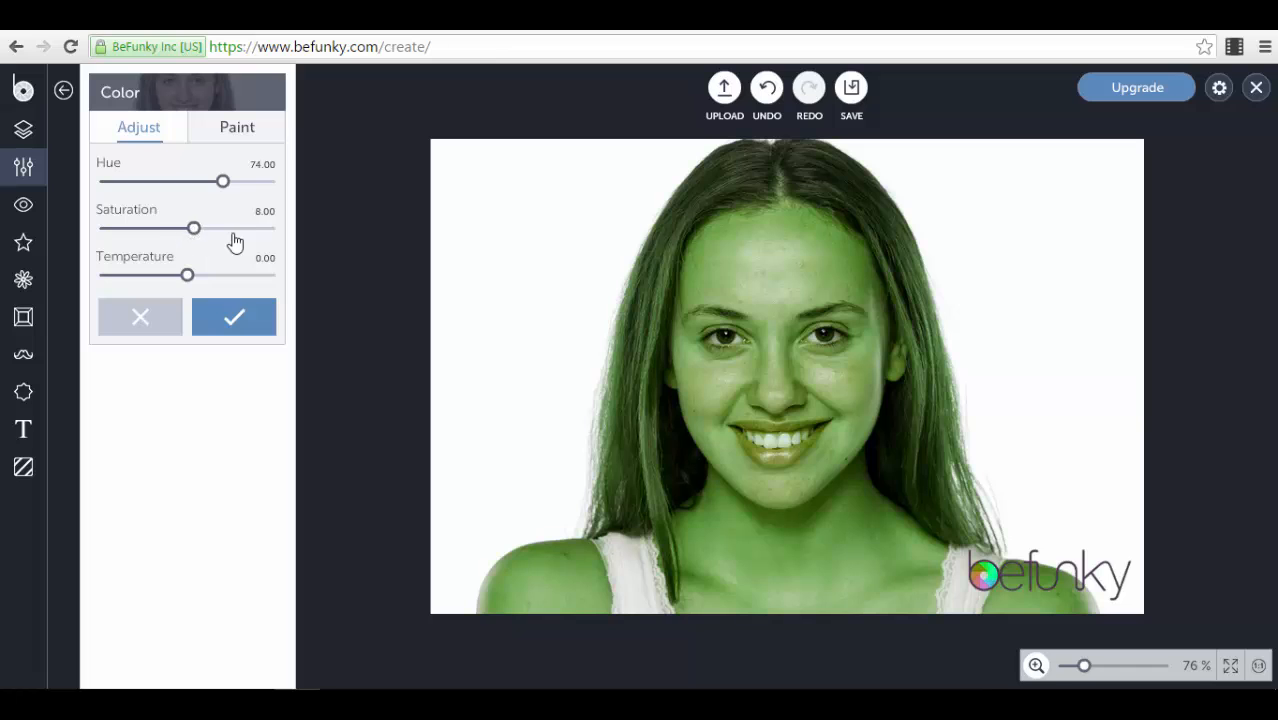
drag(237, 244, 146, 232)
drag(188, 280, 125, 291)
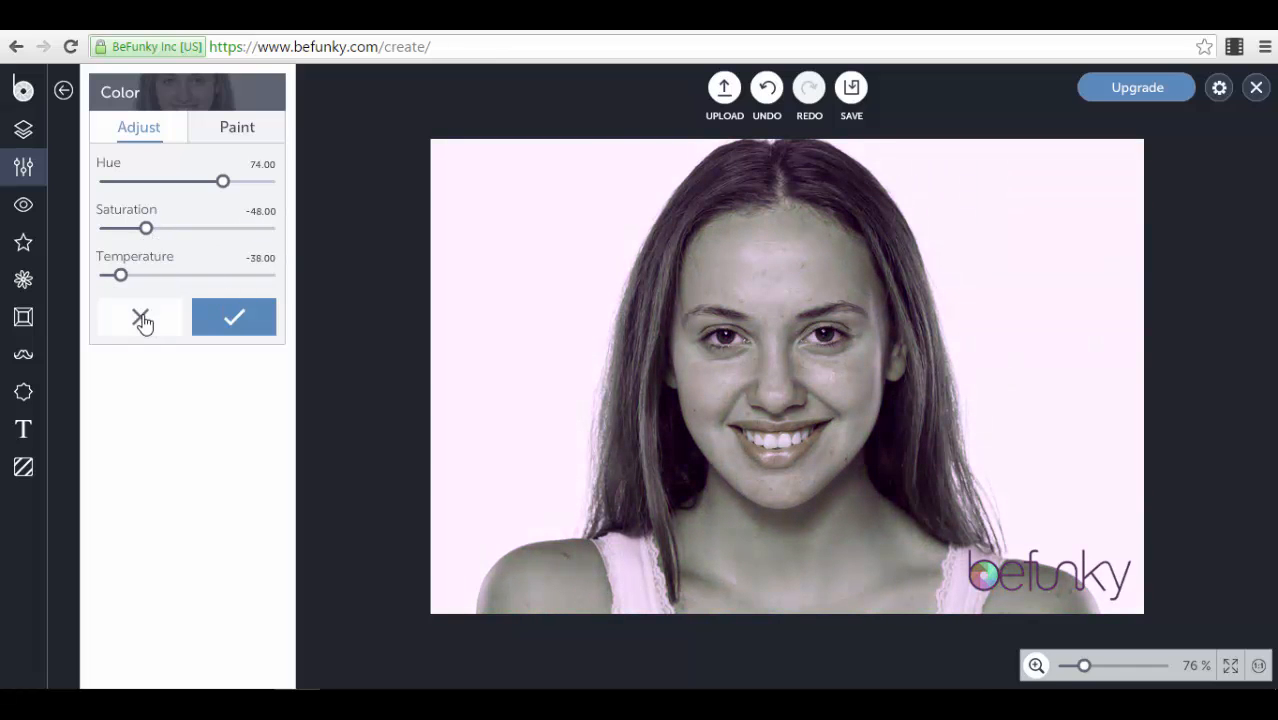
click(141, 318)
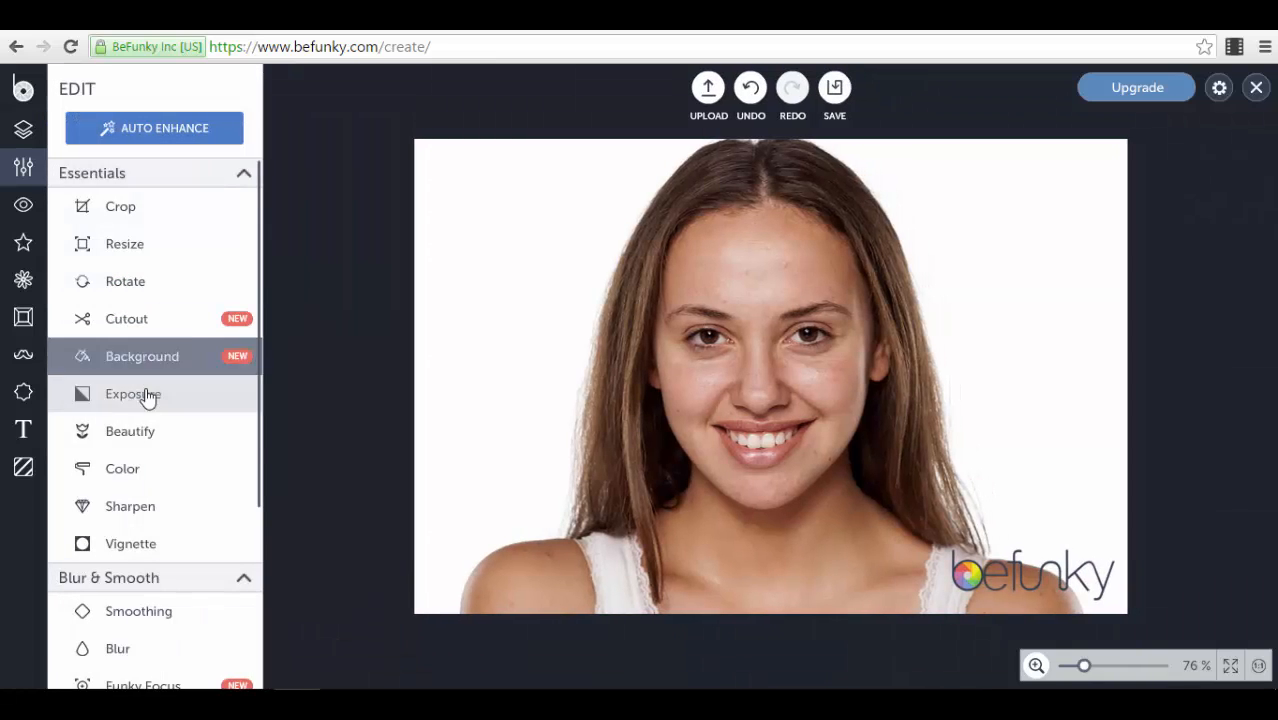
- Try Sharpen with an amount of 82 and preview the default black Vignette, discarding both
click(158, 521)
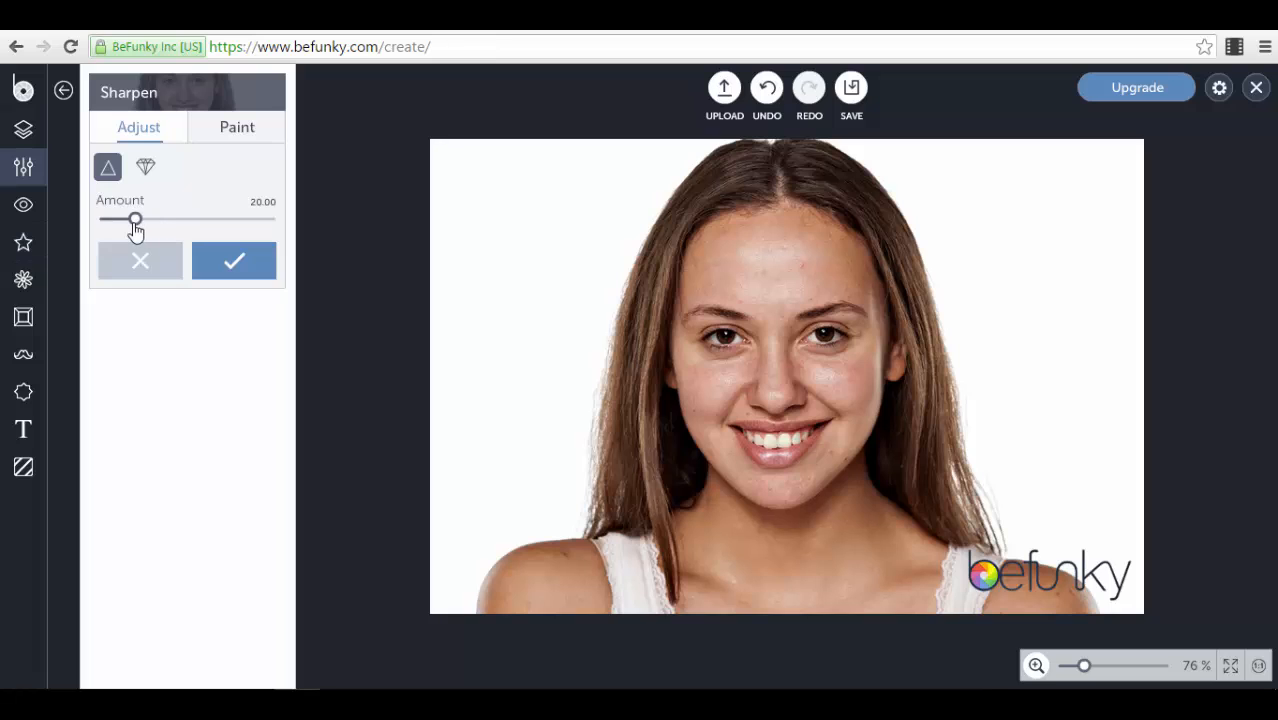
drag(140, 228, 248, 246)
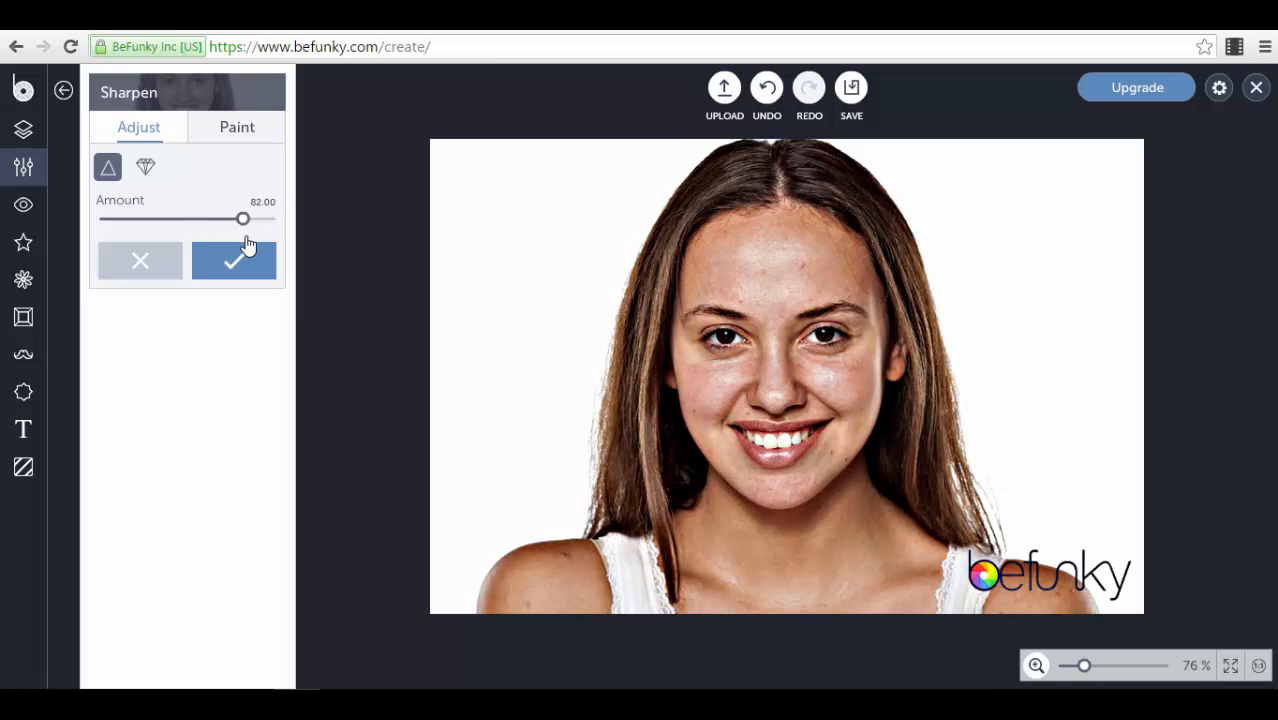
click(148, 262)
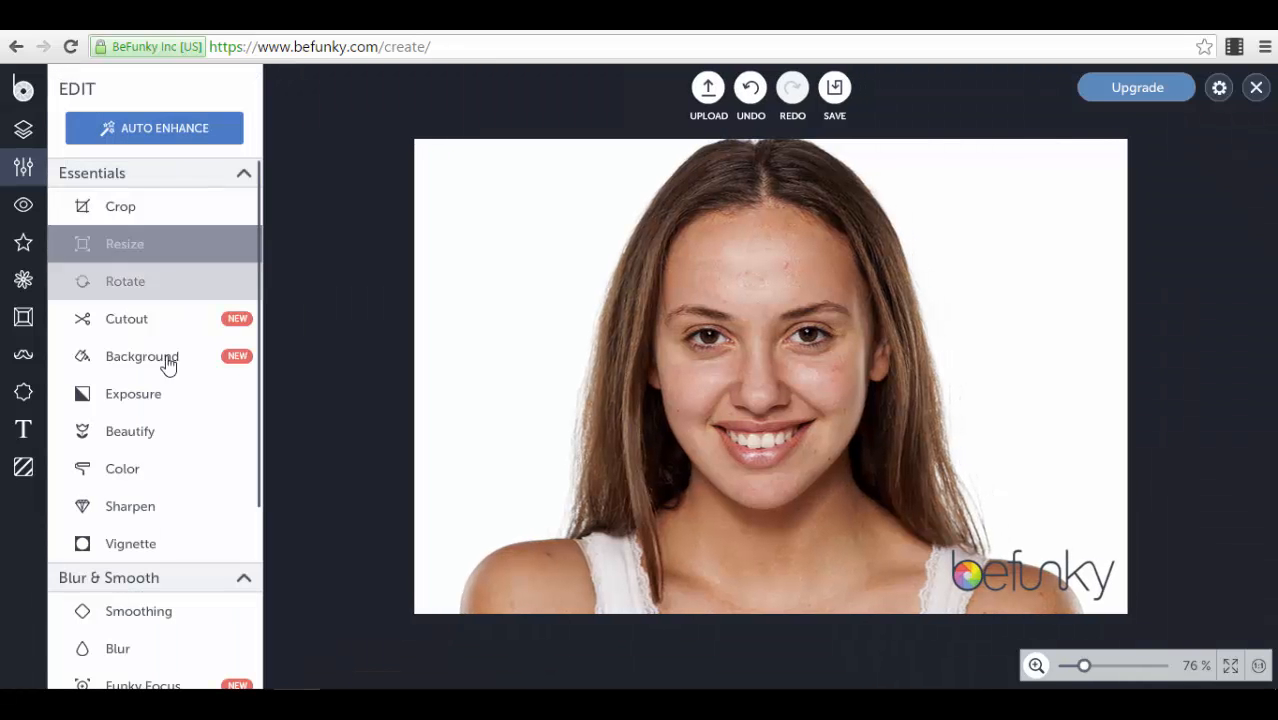
click(172, 545)
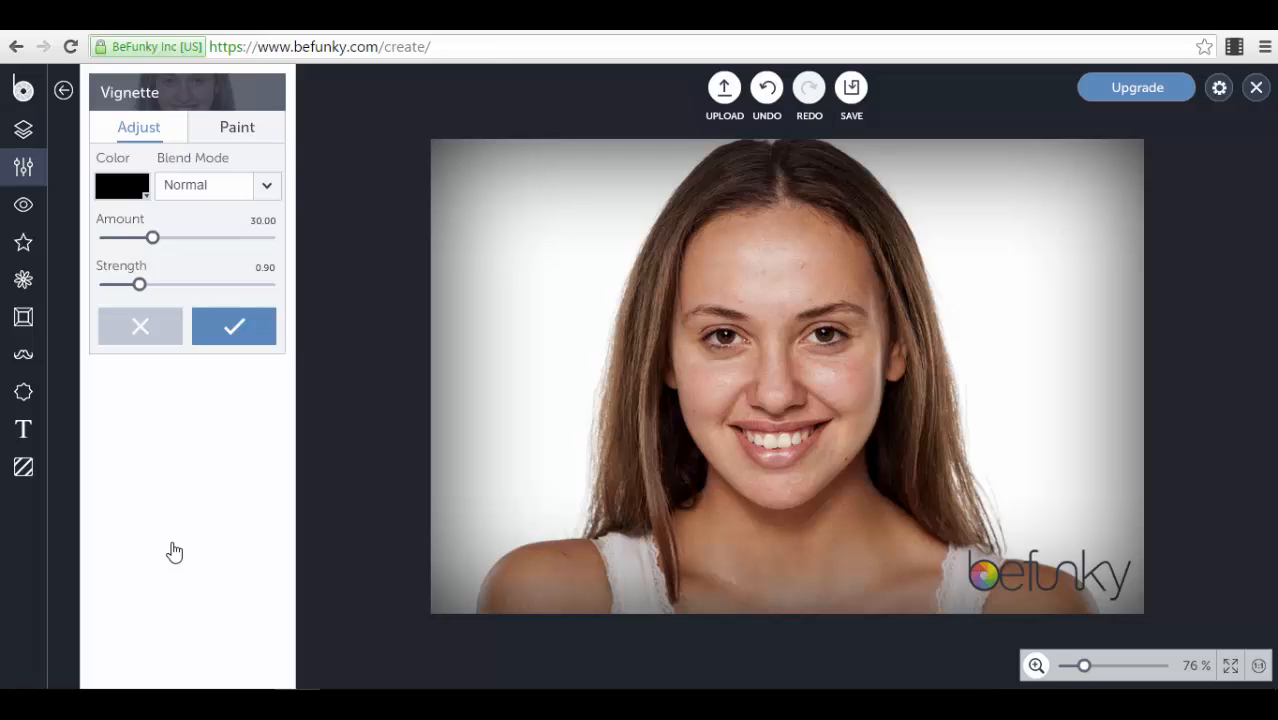
click(149, 326)
- Try Smoothing with an amount of 83 and a stronger Blur on the portrait, discarding both
scroll(162, 452, down, 3)
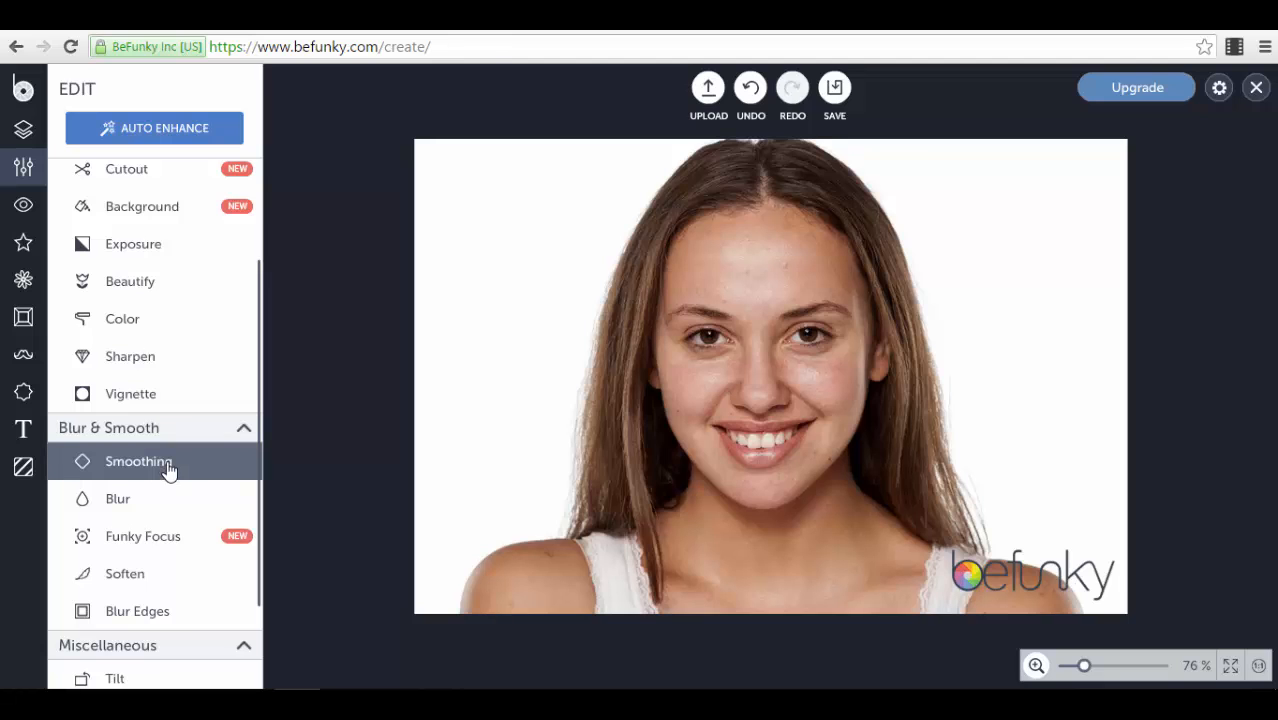
click(217, 474)
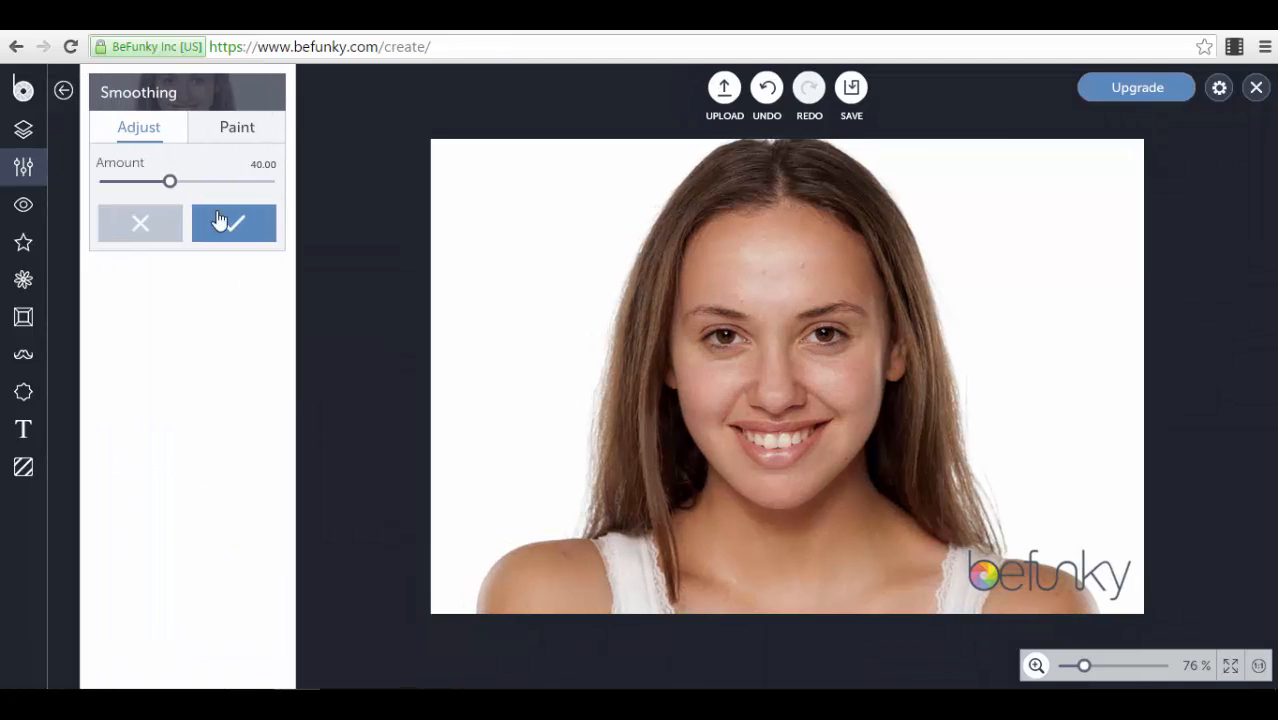
drag(172, 186, 244, 200)
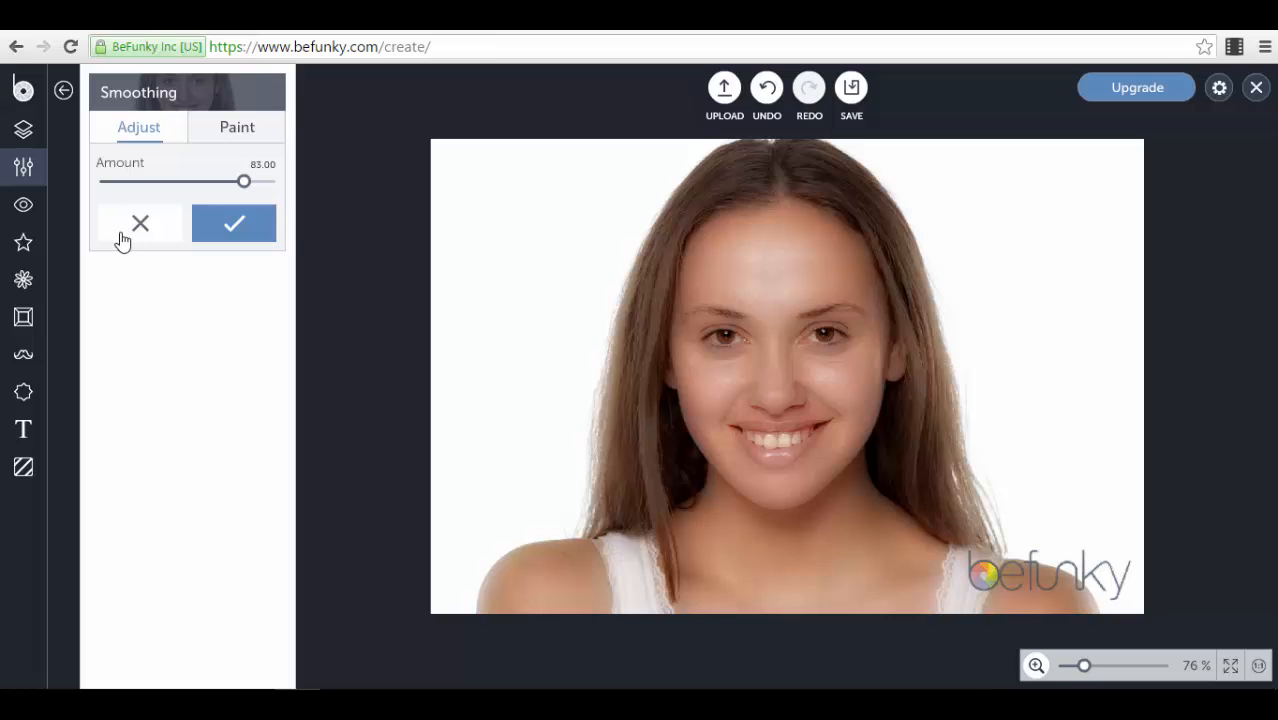
click(122, 240)
click(142, 508)
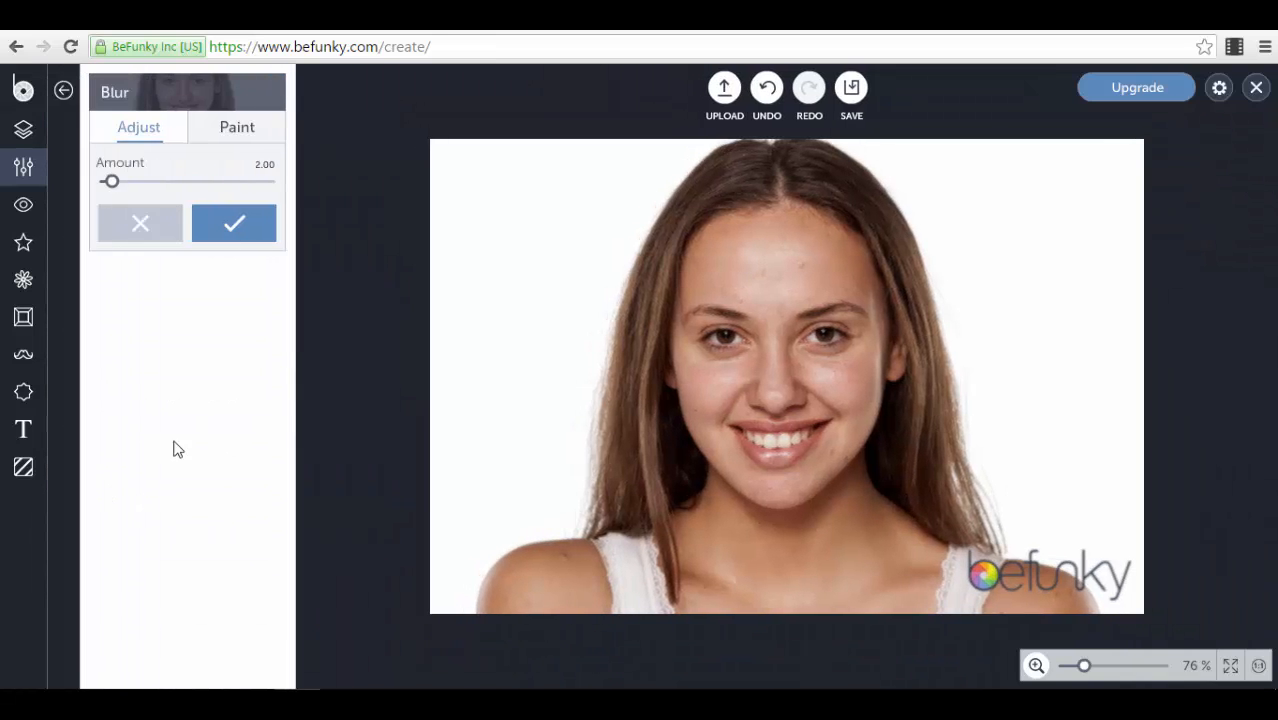
drag(108, 182, 174, 183)
click(141, 224)
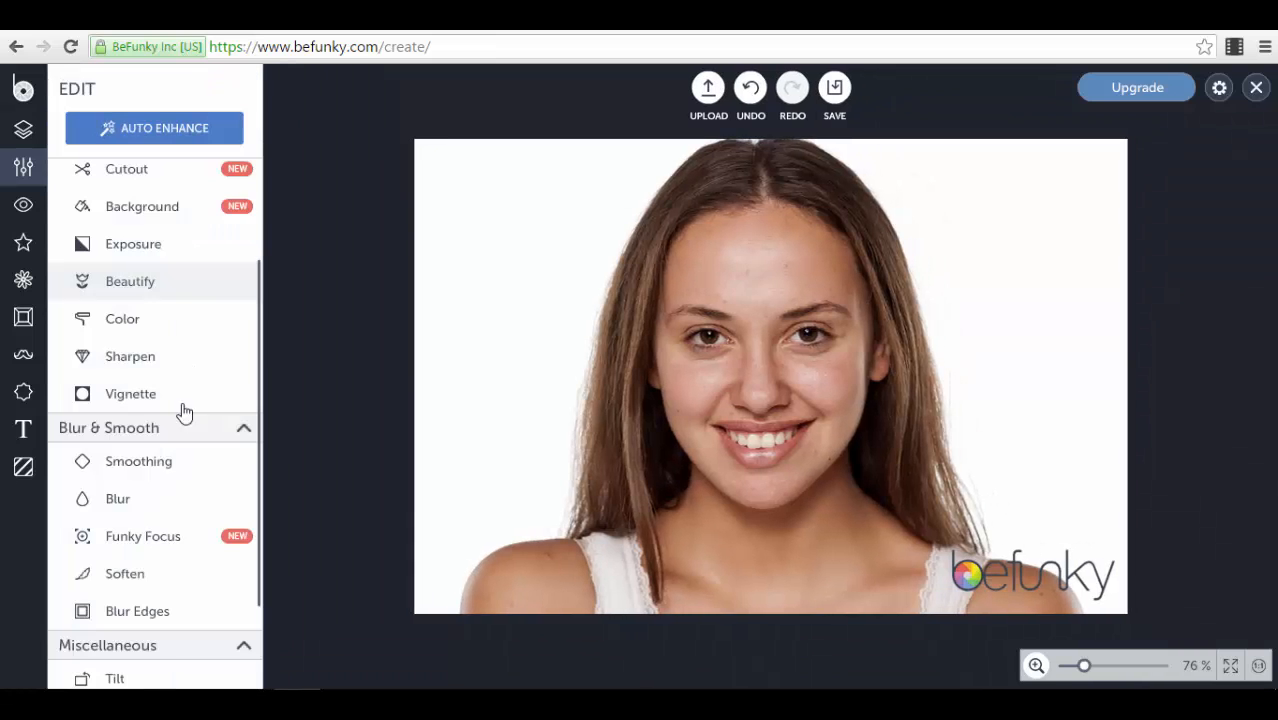
- Try a radial Funky Focus with its focal region reshaped around the face and a blur amount of 26, then discard it
scroll(163, 470, down, 1)
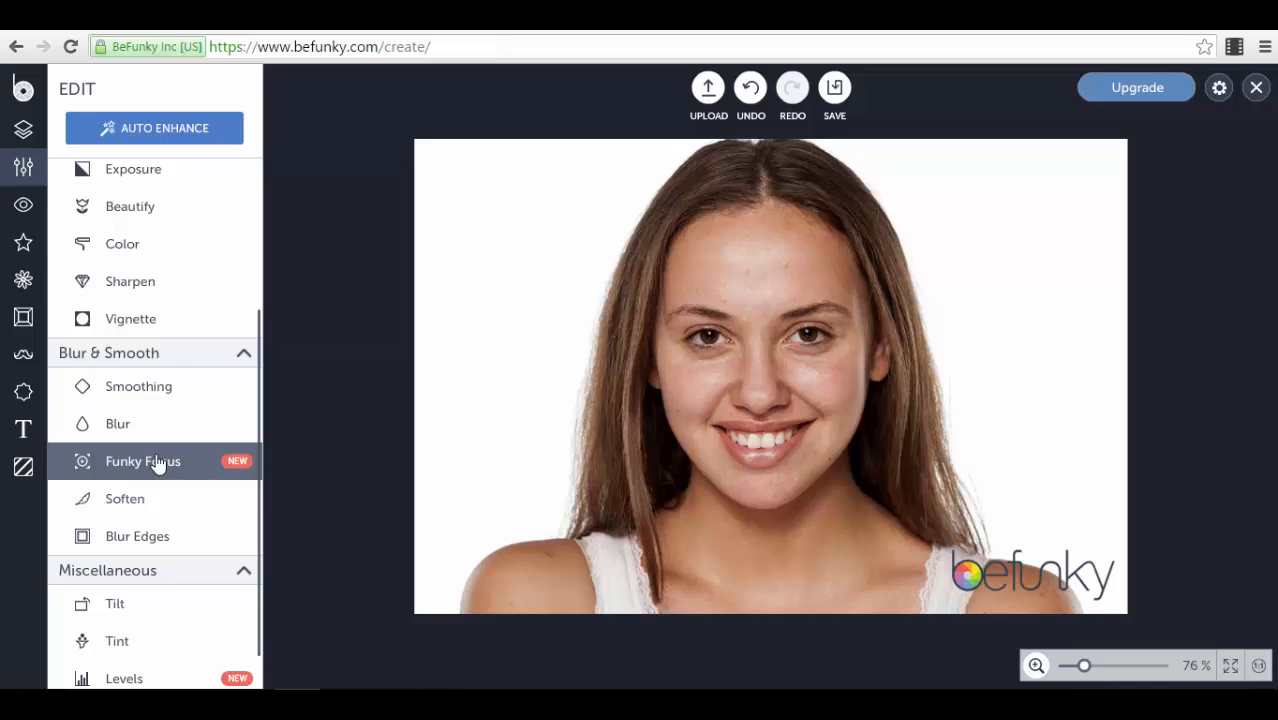
click(158, 465)
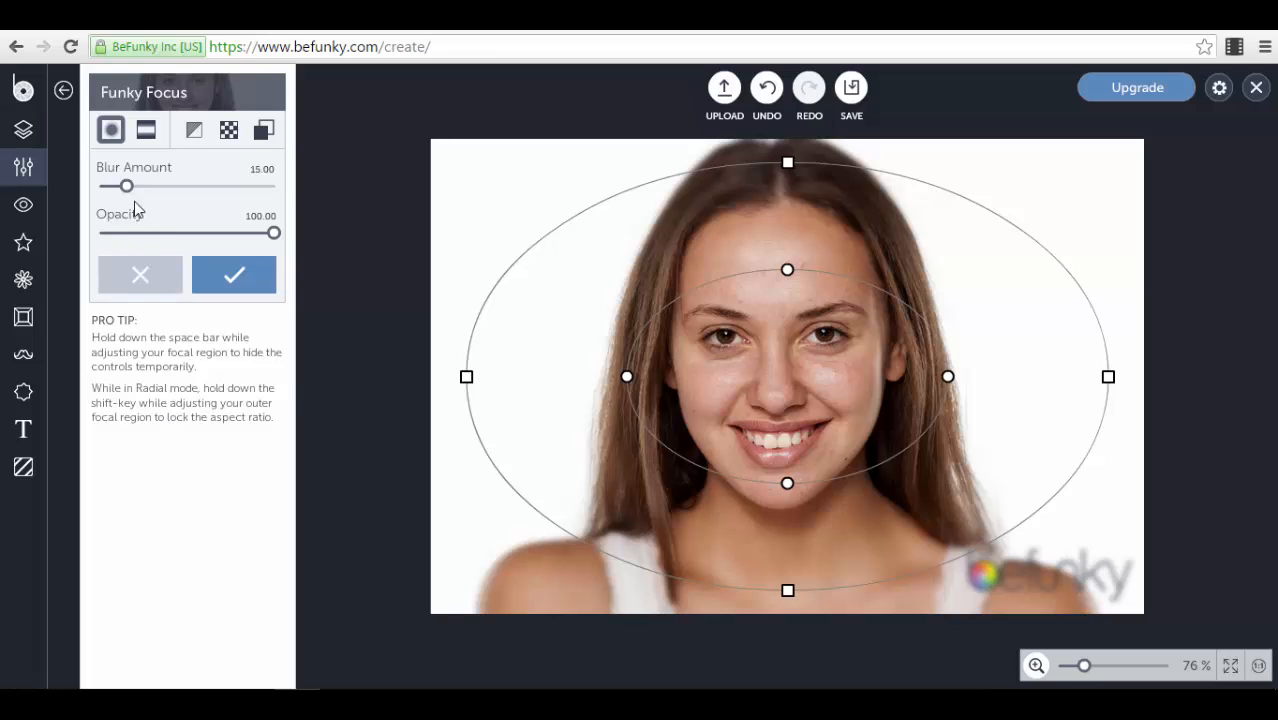
drag(126, 187, 160, 197)
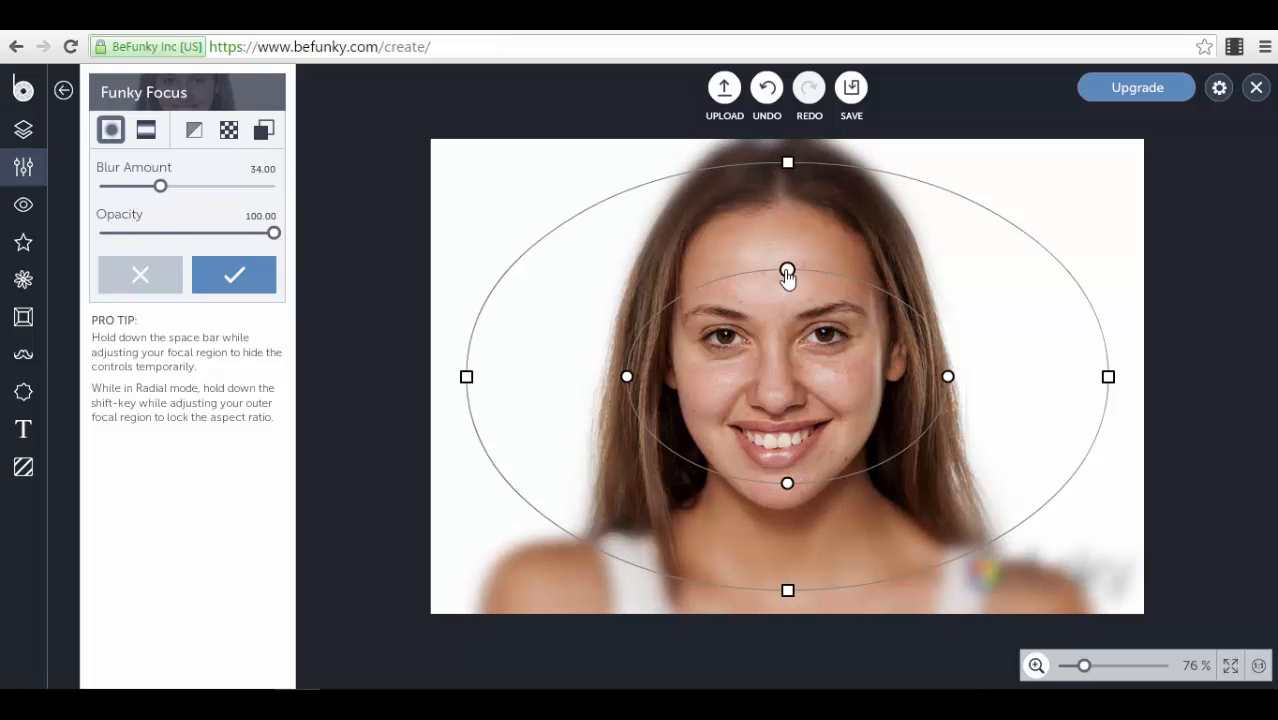
drag(787, 270, 736, 255)
drag(784, 320, 787, 281)
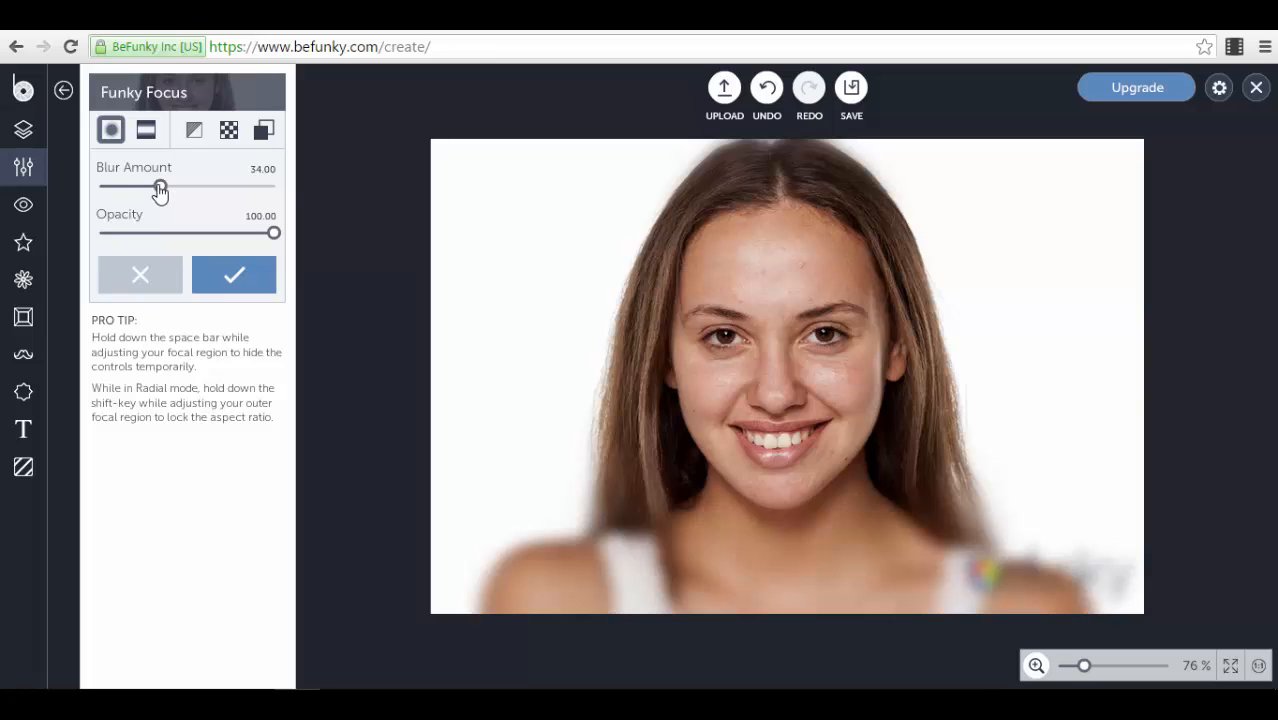
drag(158, 188, 146, 192)
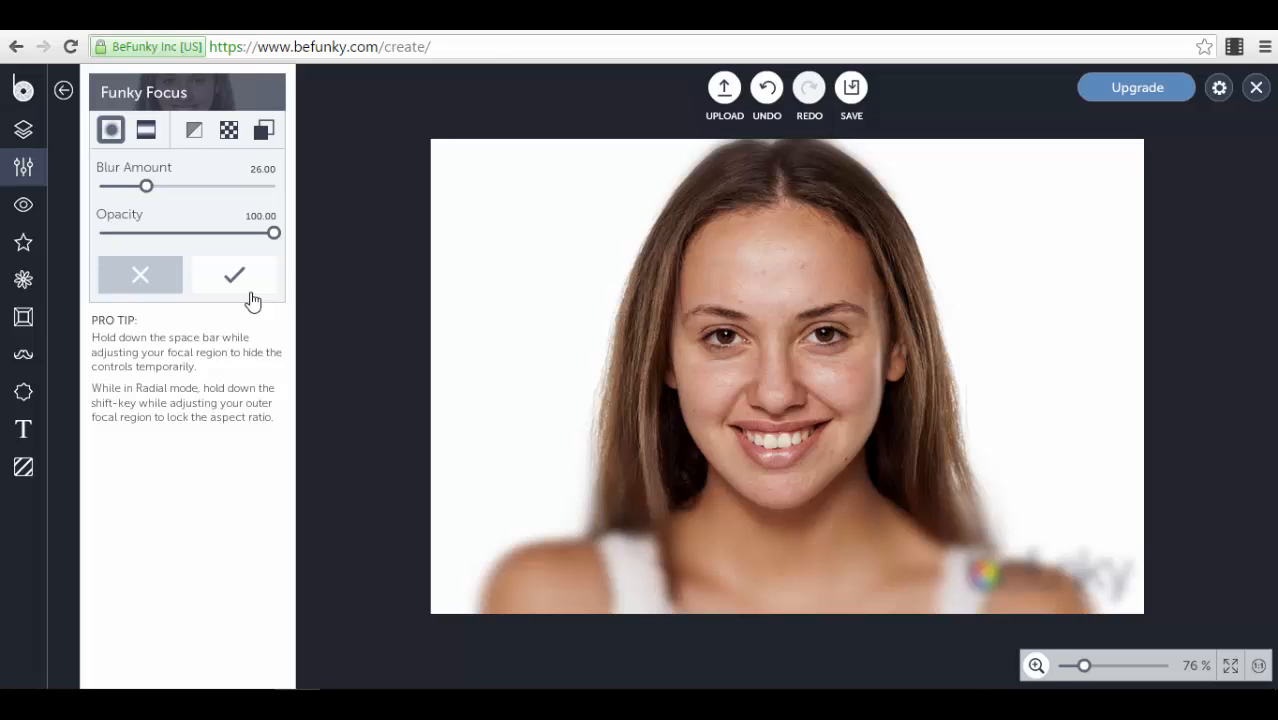
click(148, 279)
- Switch to the touch-up tools and try a Wrinkles brush strength of 52, closing the tool without applying it
scroll(168, 470, down, 1)
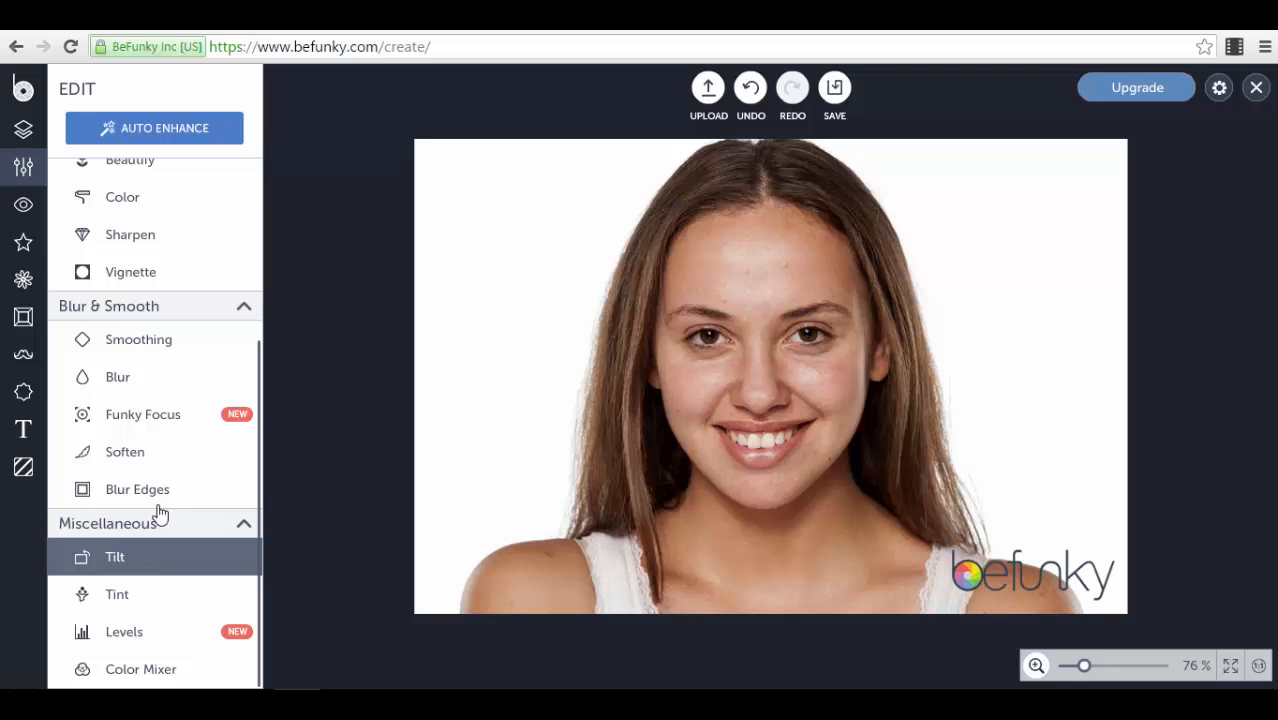
click(22, 212)
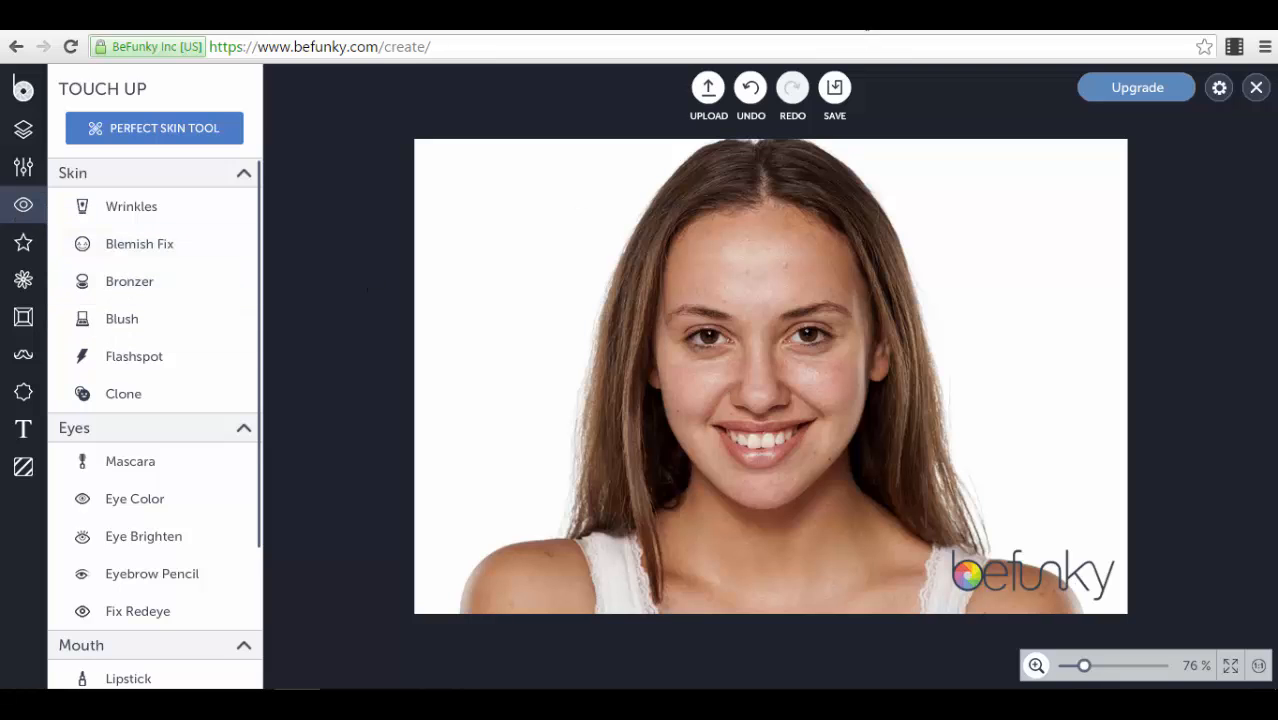
click(168, 205)
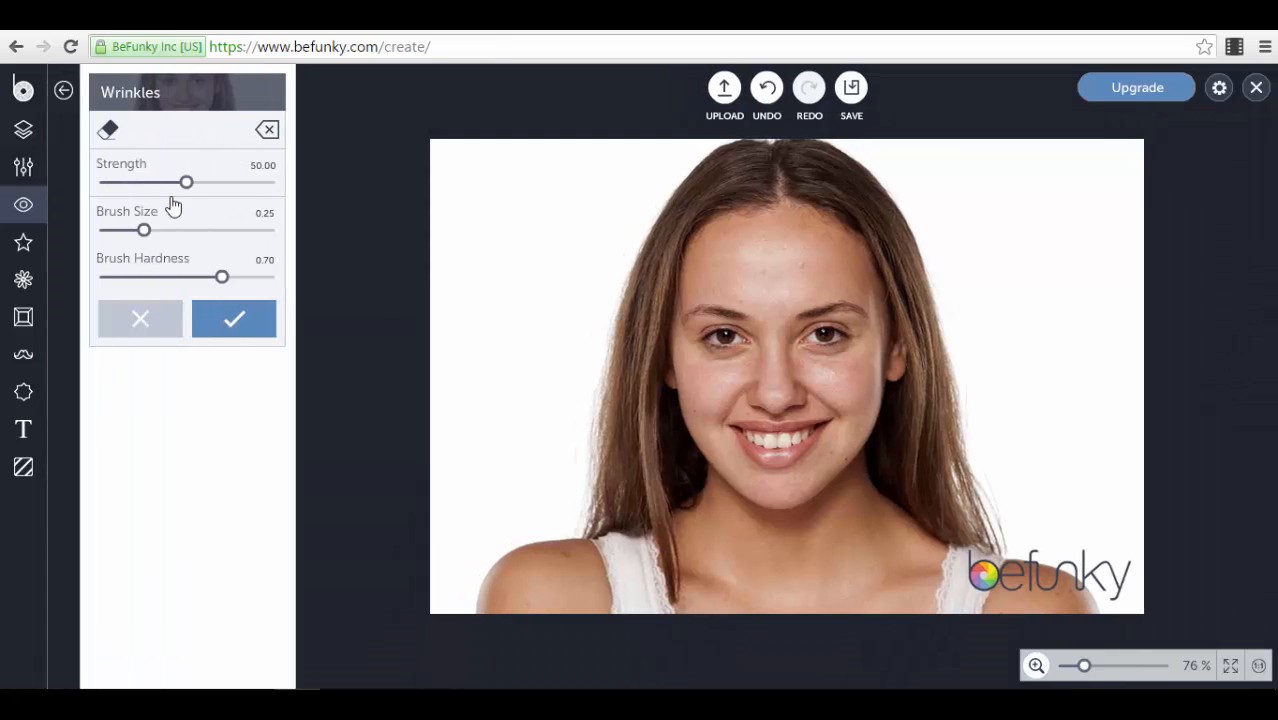
mouse_move(188, 184)
mouse_down()
mouse_move(251, 186)
mouse_move(188, 185)
mouse_up()
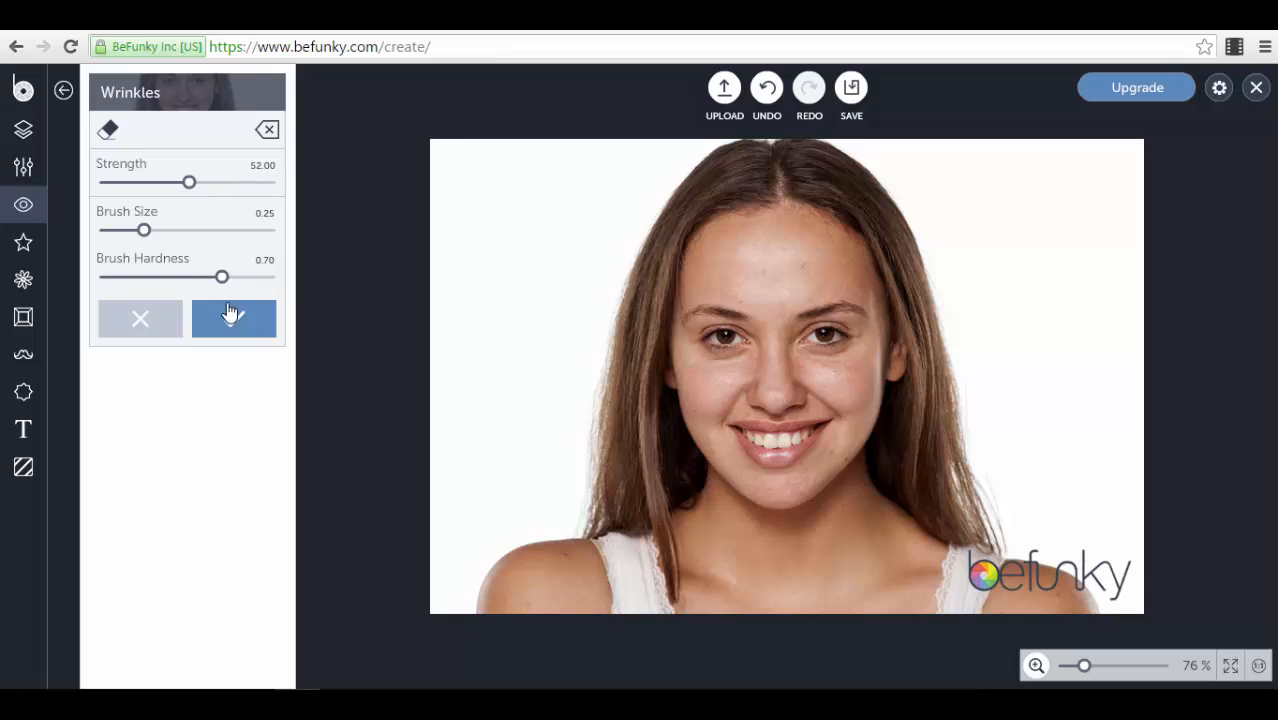
click(146, 320)
- Try changing the Blemish Fix brush size and lowering its hardness, then discard the settings
click(195, 247)
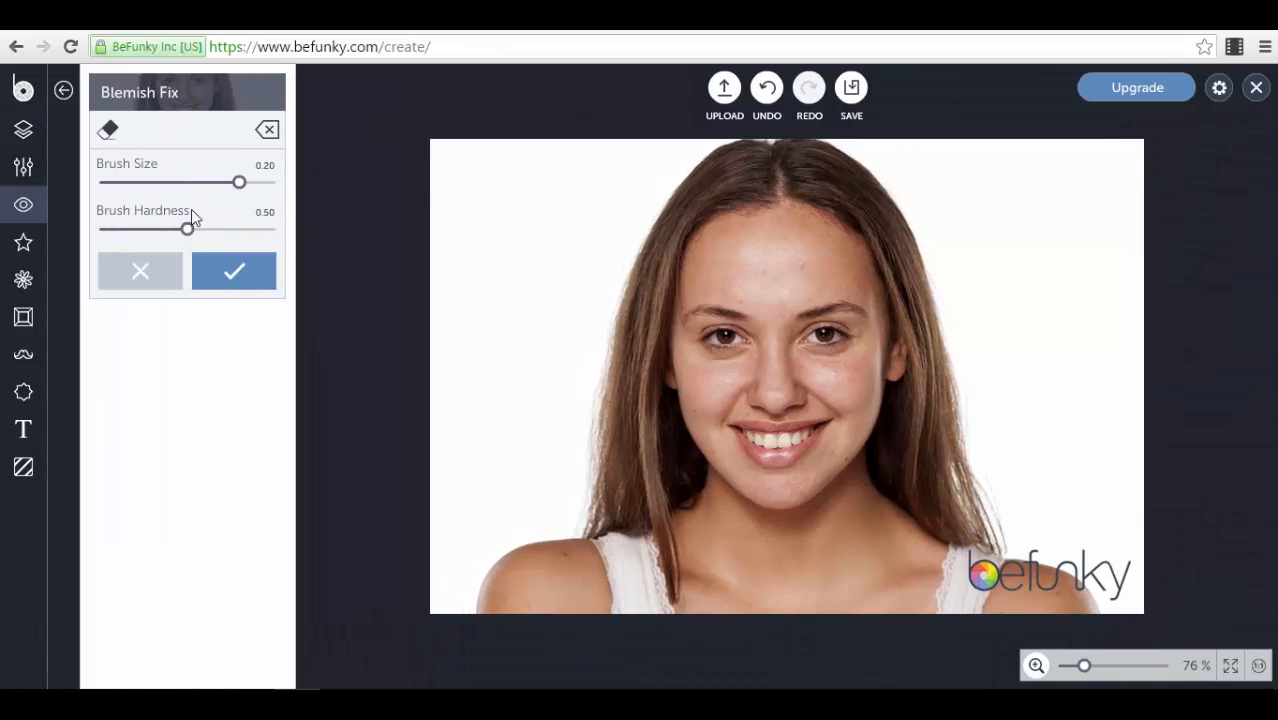
mouse_move(237, 187)
mouse_down()
mouse_move(174, 193)
mouse_move(241, 196)
mouse_up()
mouse_move(197, 233)
mouse_down()
mouse_move(231, 241)
mouse_move(142, 232)
mouse_up()
click(143, 279)
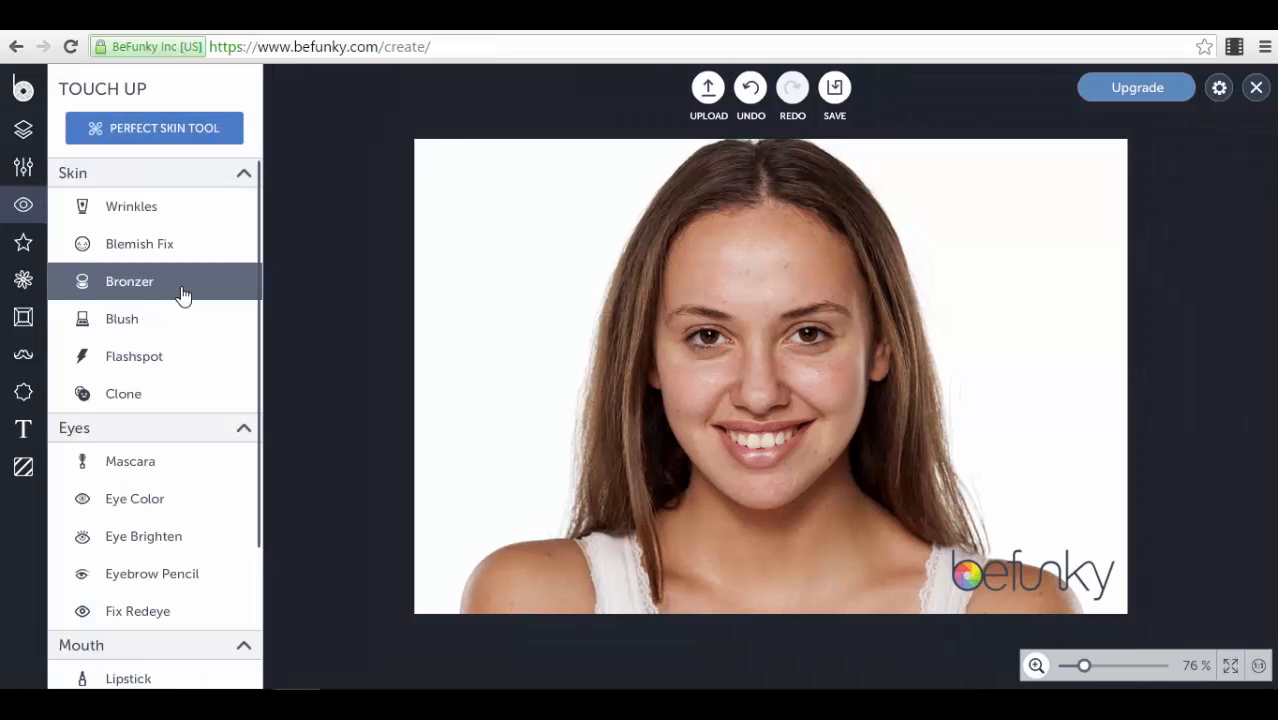
- Try dark brown Bronzer on the forehead at strength 1.00, adjust its brush size and hardness, then discard it
click(183, 291)
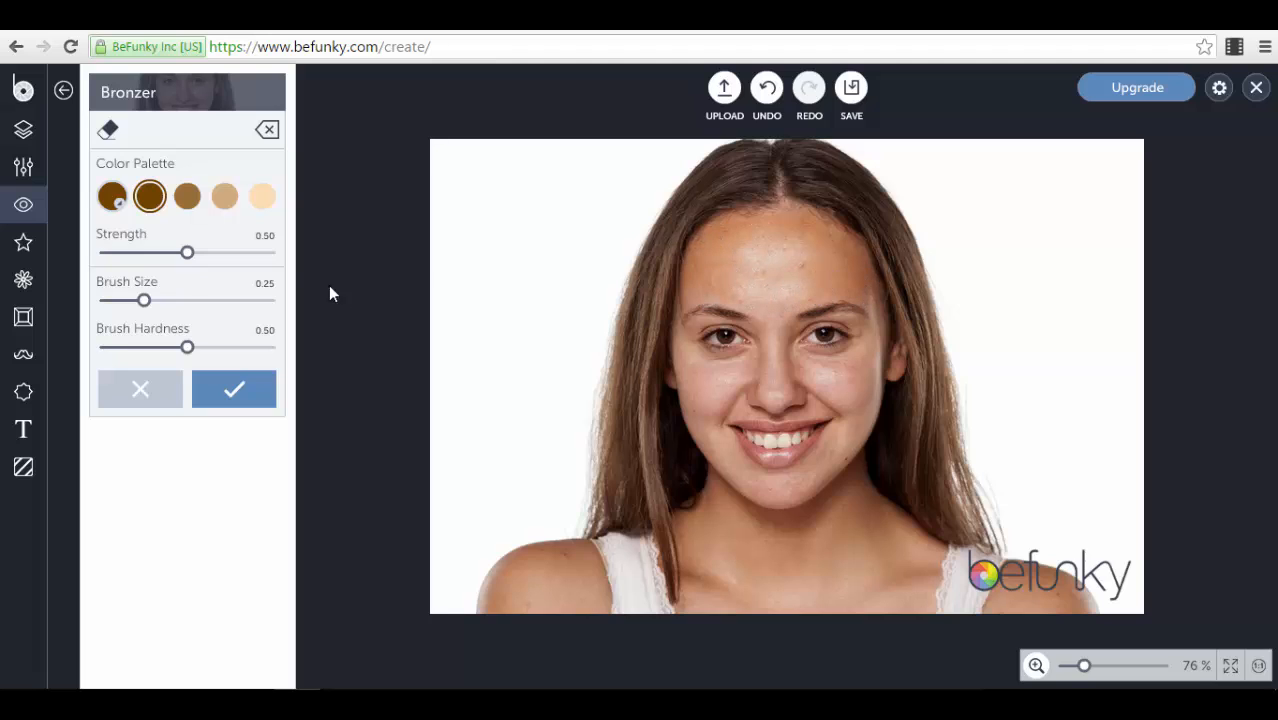
drag(187, 253, 294, 270)
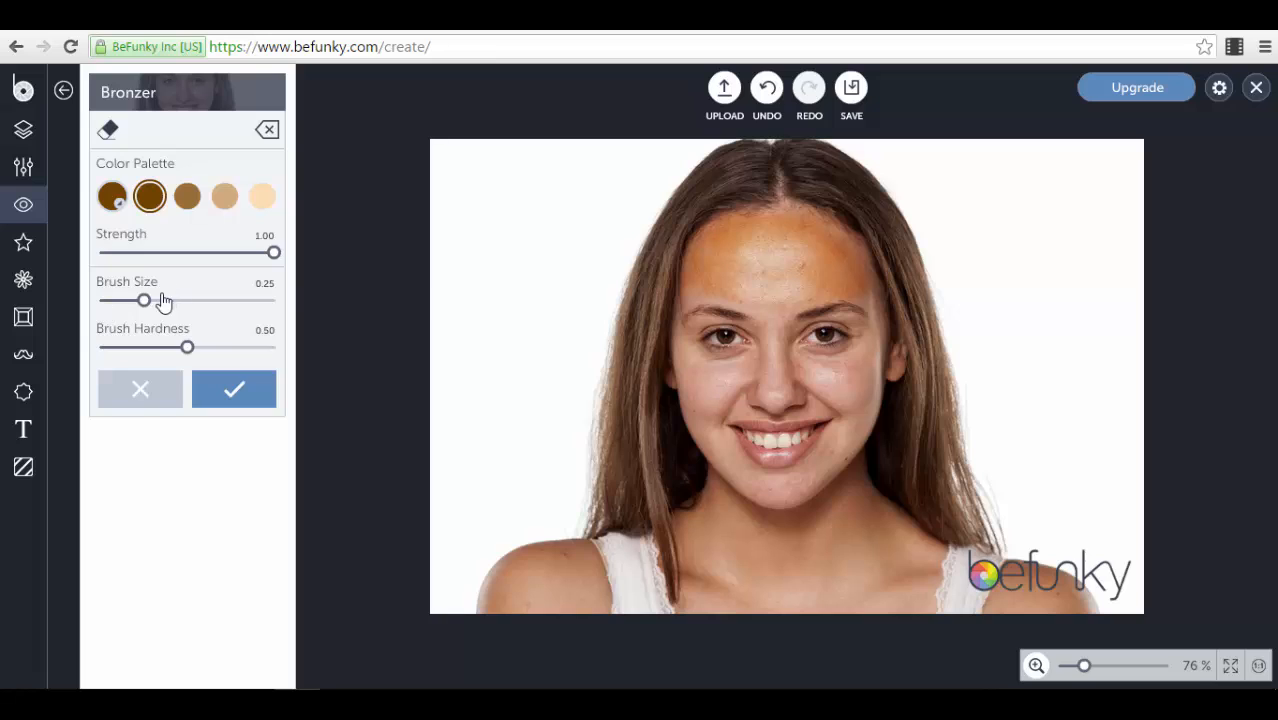
mouse_move(146, 302)
mouse_down()
mouse_move(207, 300)
mouse_move(157, 300)
mouse_up()
mouse_move(187, 347)
mouse_down()
mouse_move(217, 347)
mouse_move(183, 347)
mouse_up()
click(140, 390)
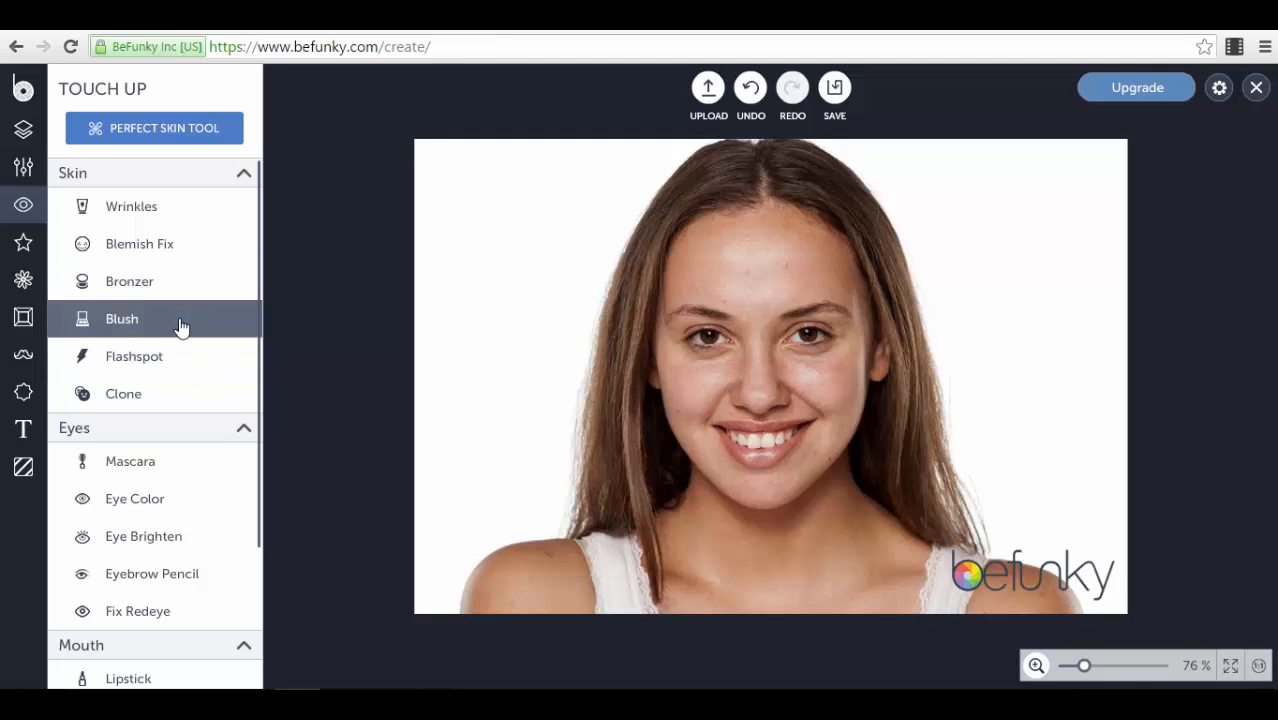
- Examine the Flashspot brush settings without applying them and look through the remaining eye, mouth and miscellaneous touch-up tools
click(150, 356)
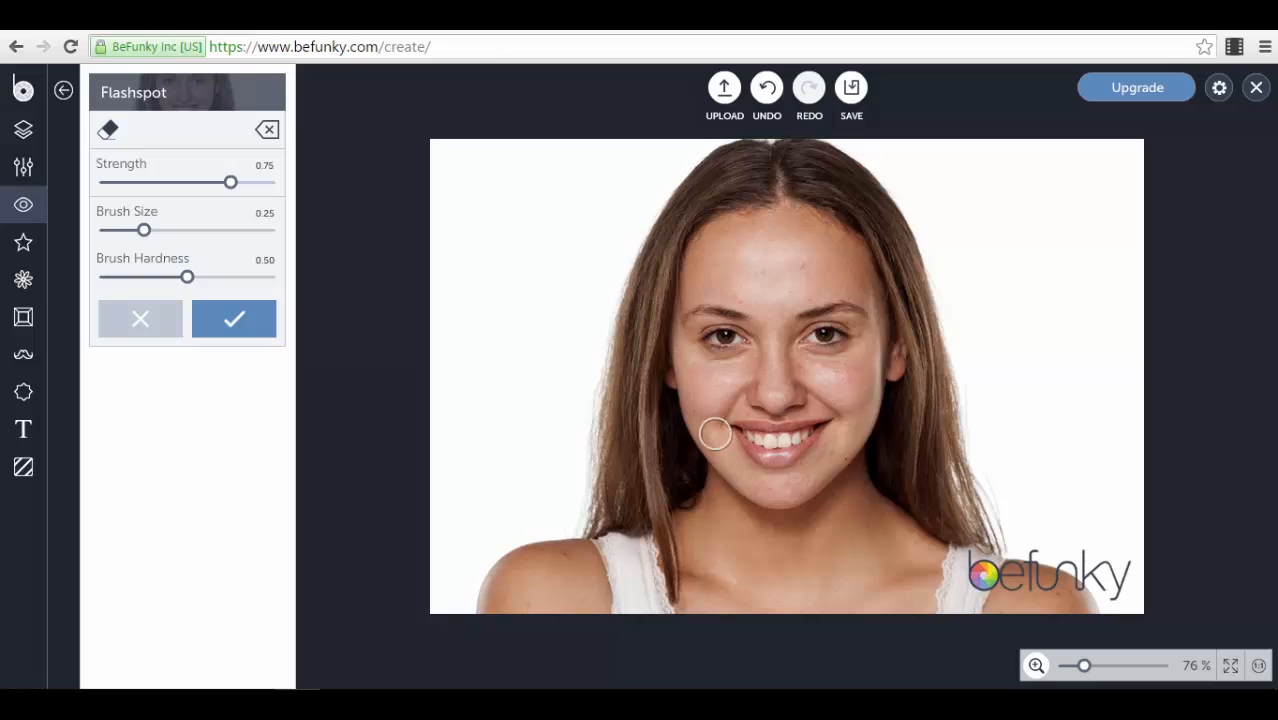
click(148, 318)
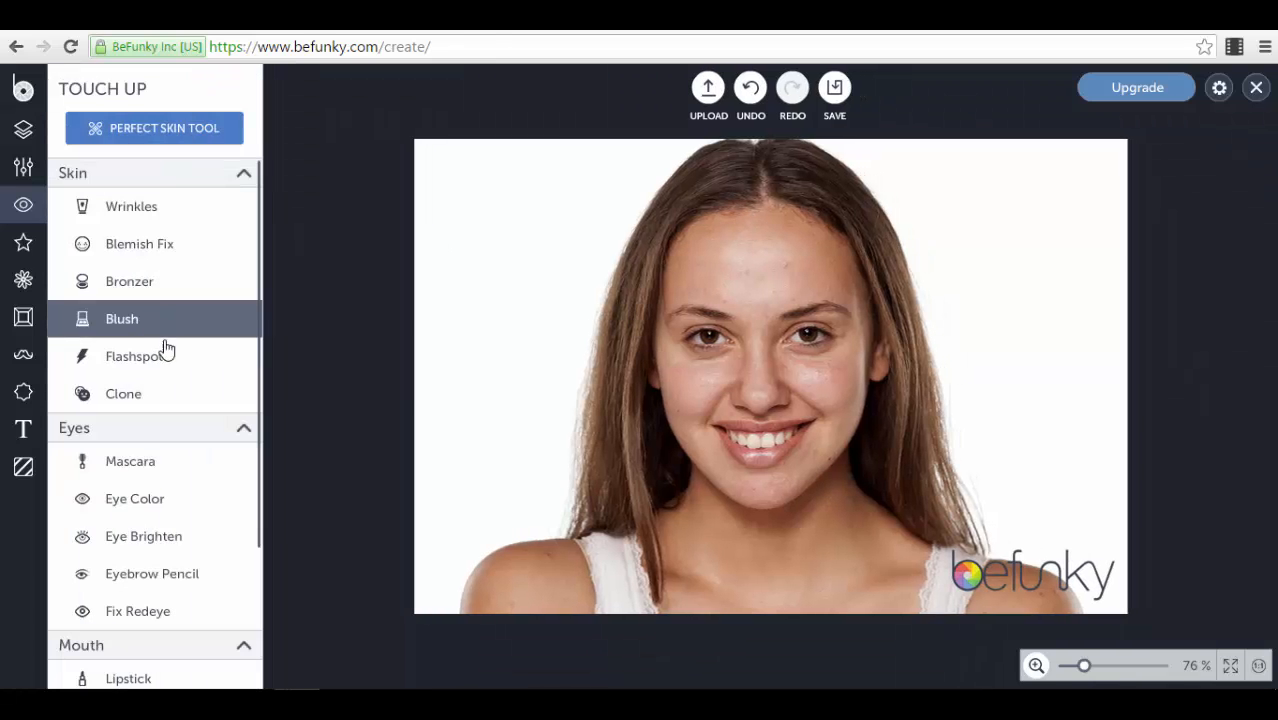
scroll(157, 505, down, 3)
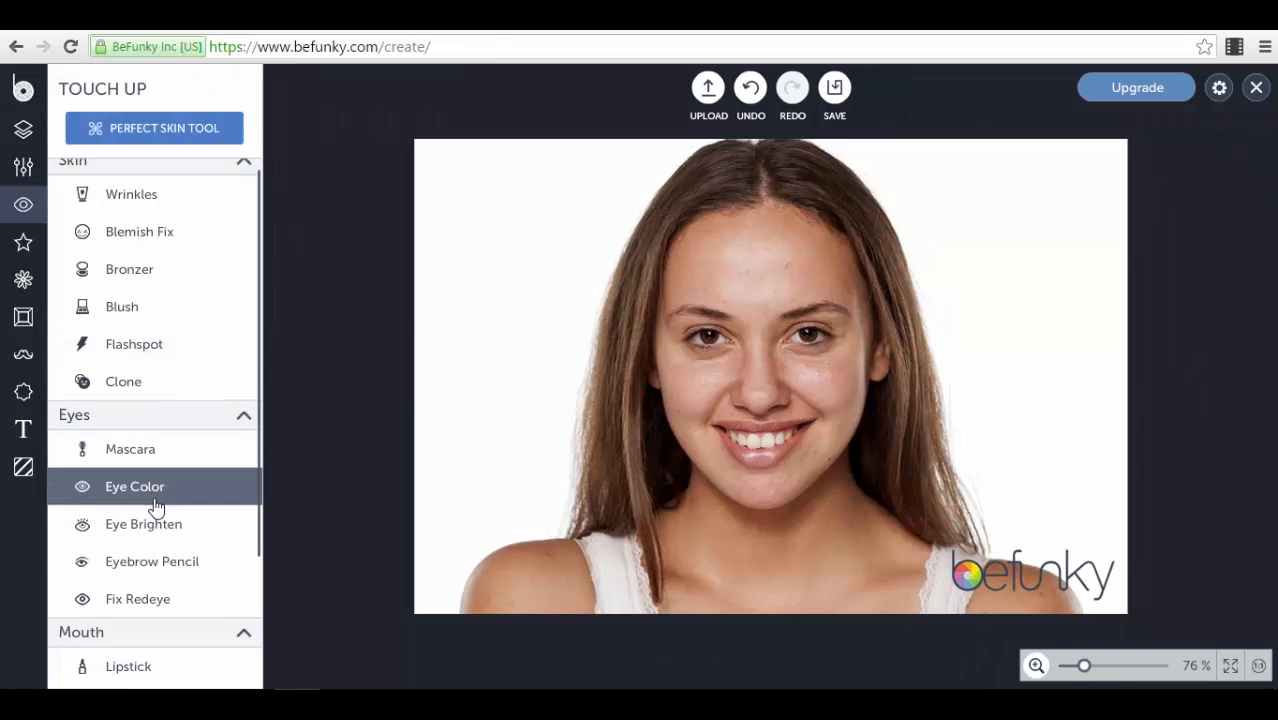
scroll(168, 230, up, 3)
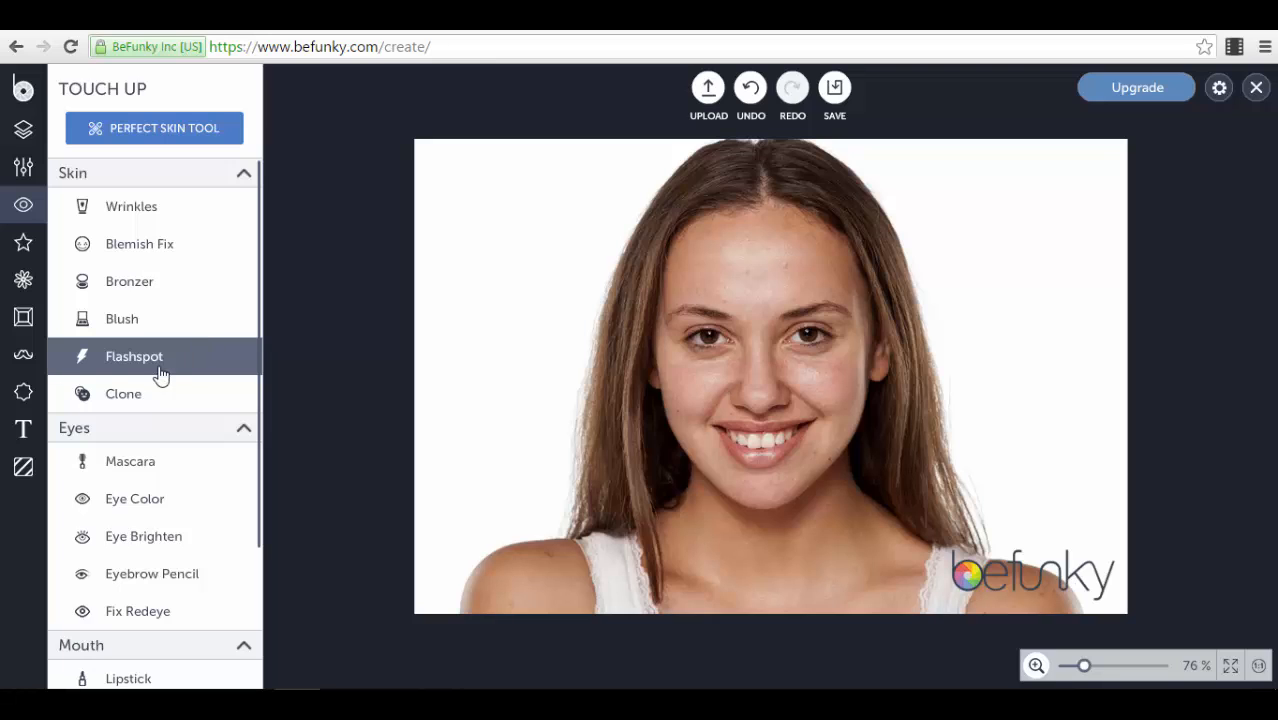
scroll(160, 375, down, 3)
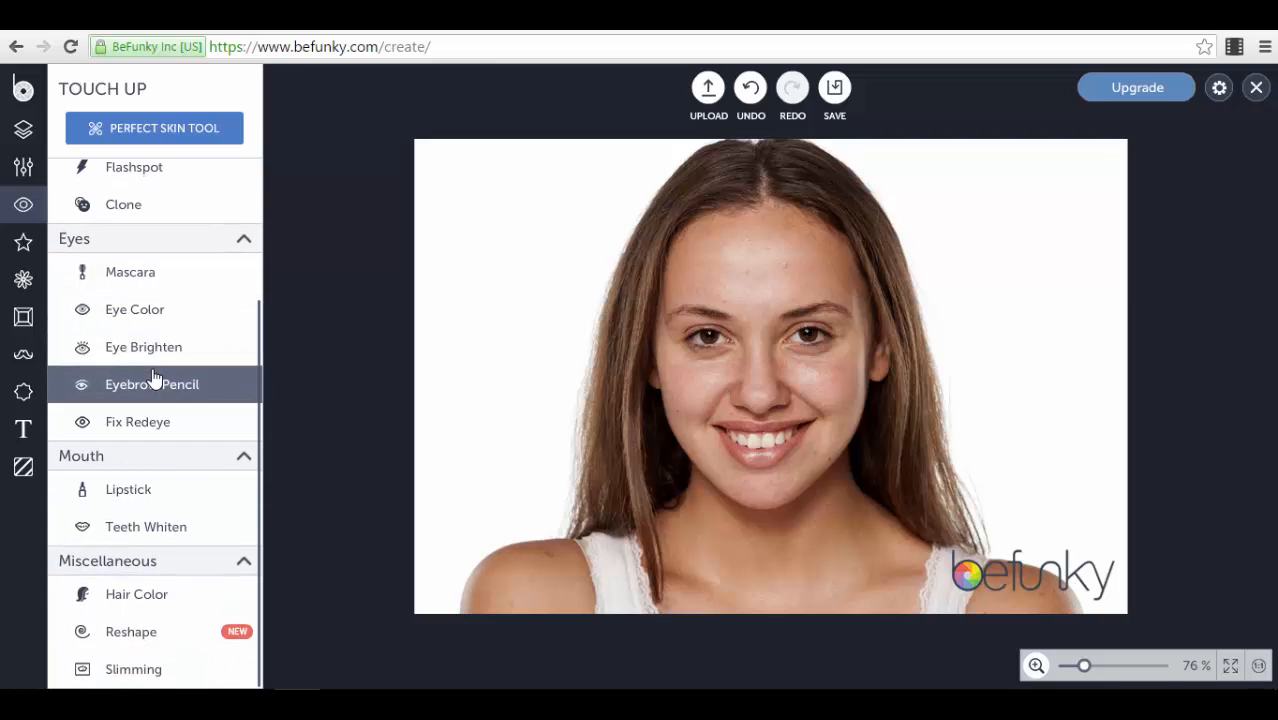
- Preview the first Featured effect and the warm grayscale one on the portrait, then return to the effect categories without applying either
click(24, 244)
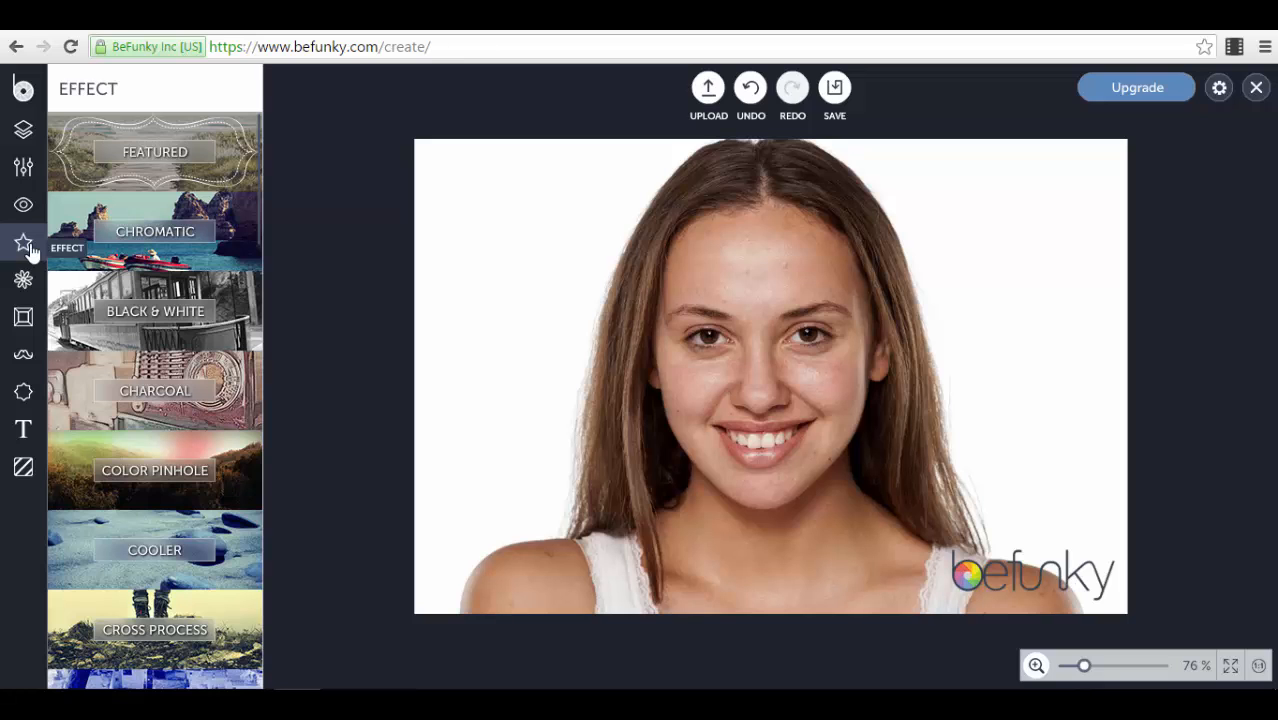
click(231, 170)
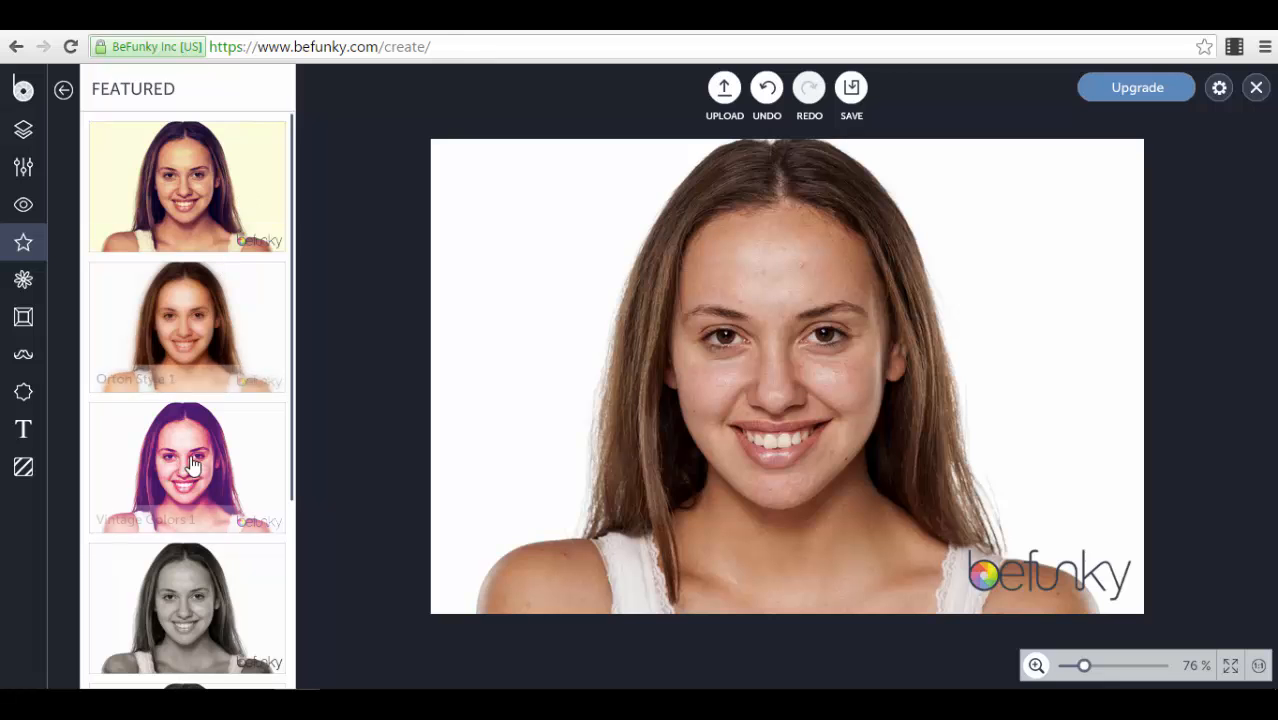
click(231, 177)
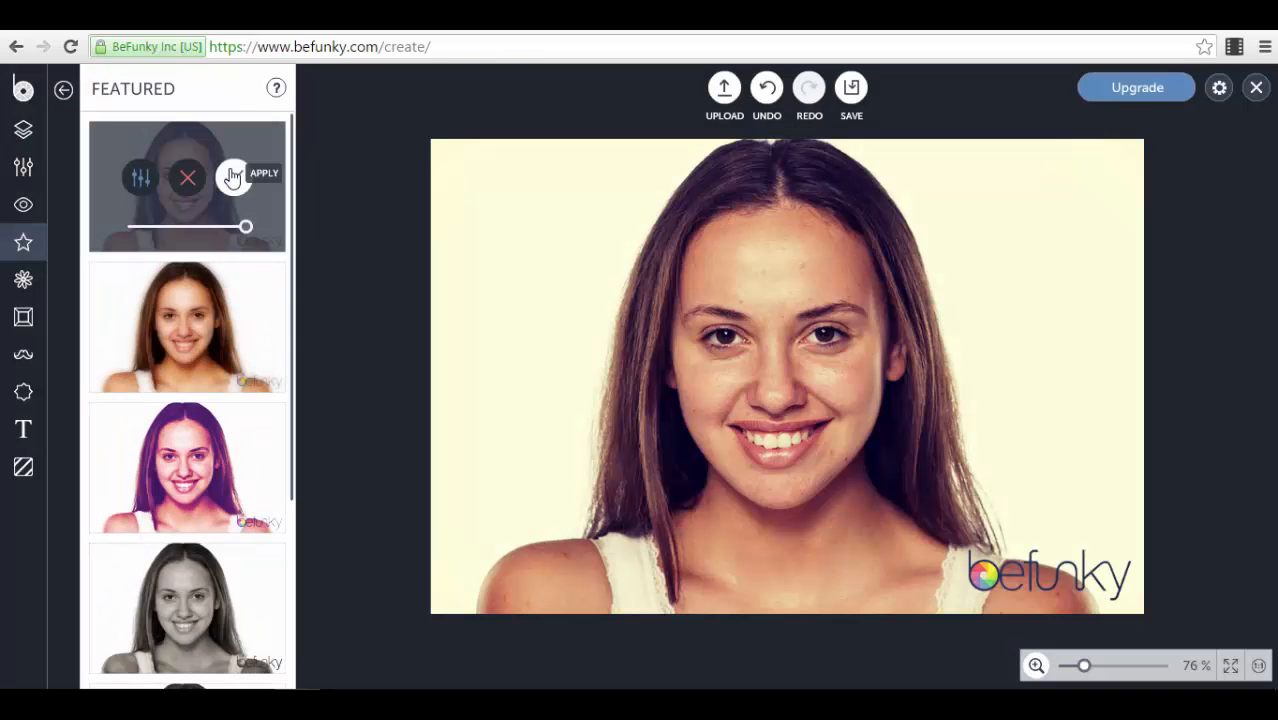
scroll(237, 232, down, 3)
click(206, 325)
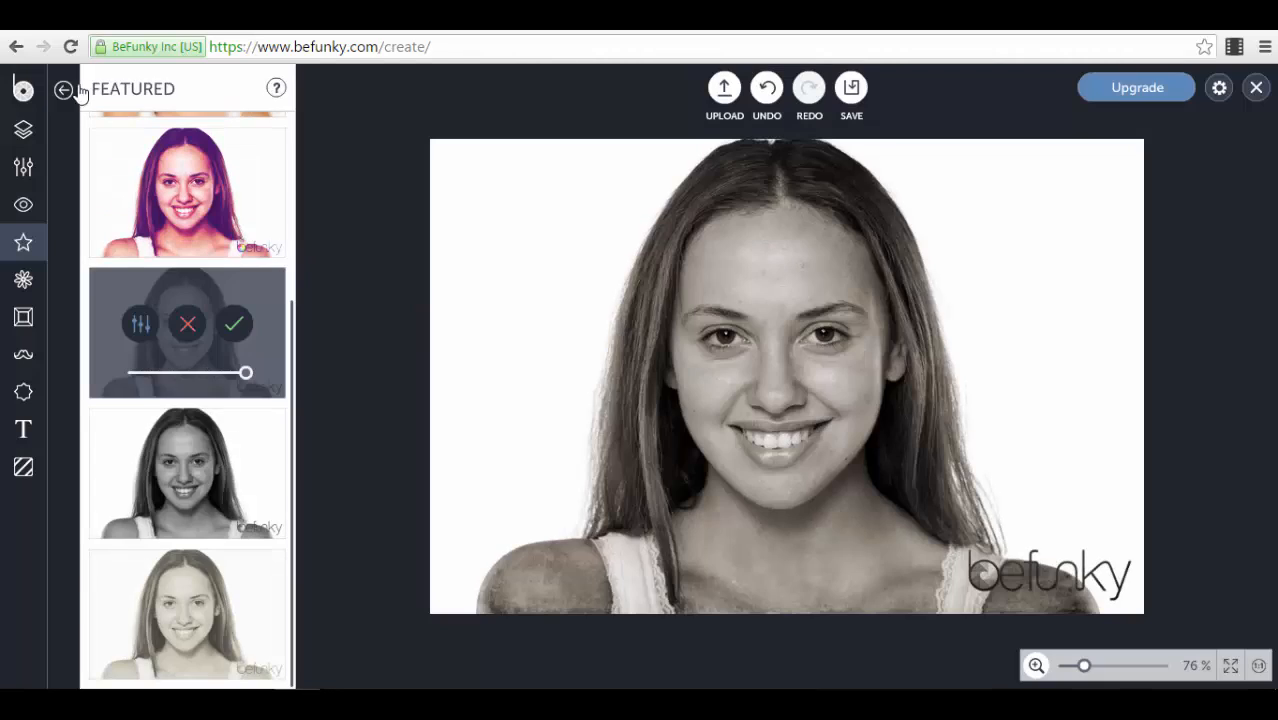
click(62, 92)
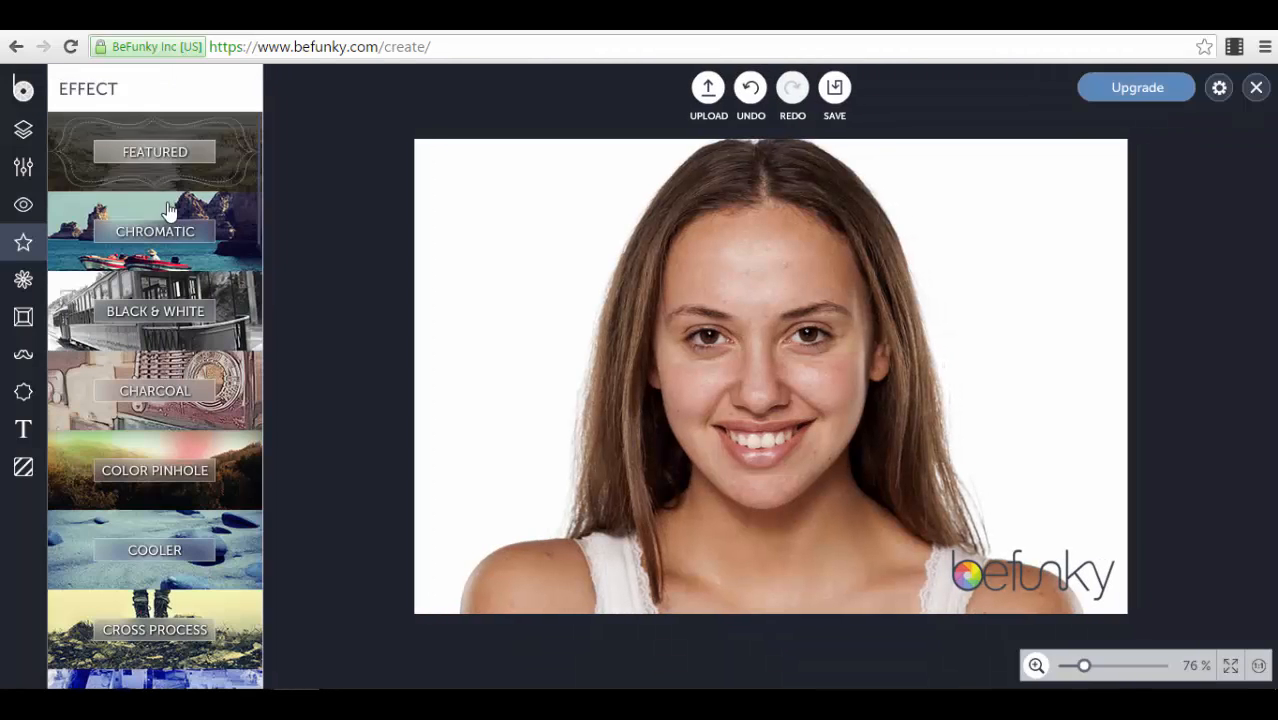
click(178, 202)
click(63, 89)
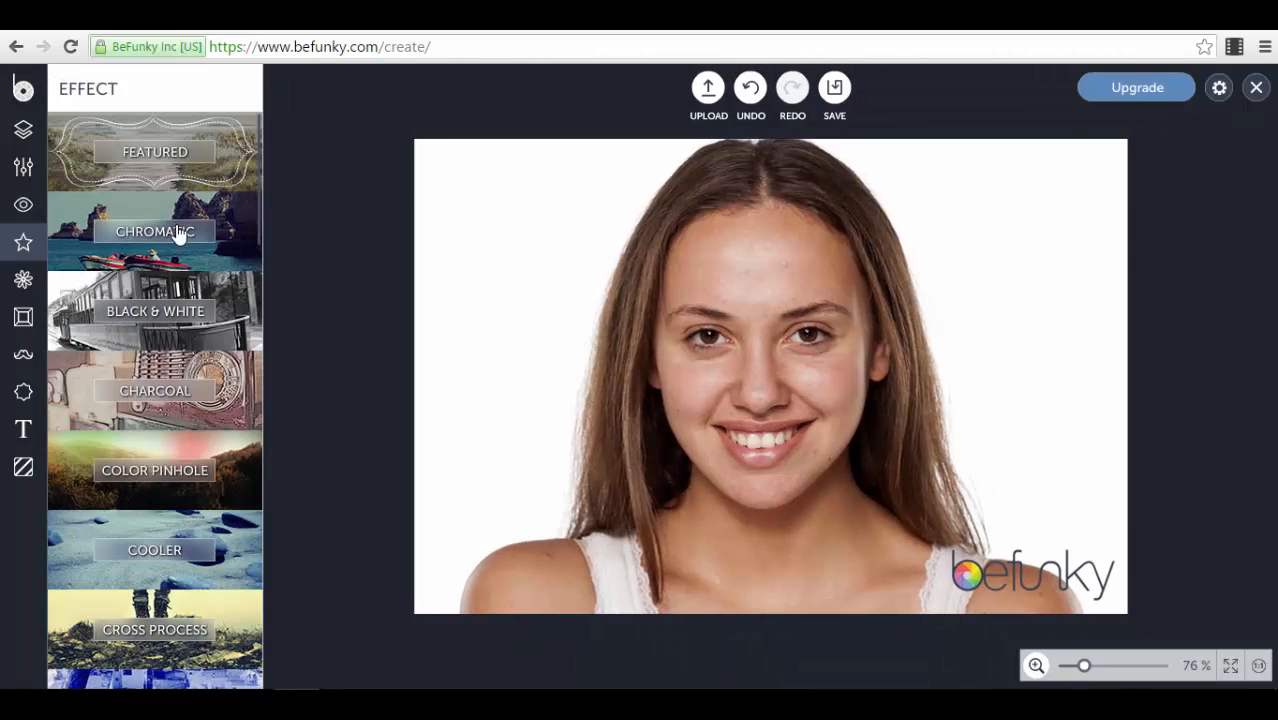
- Browse the Chromatic and Black & White effect collections without applying any of them
click(177, 217)
scroll(228, 430, down, 6)
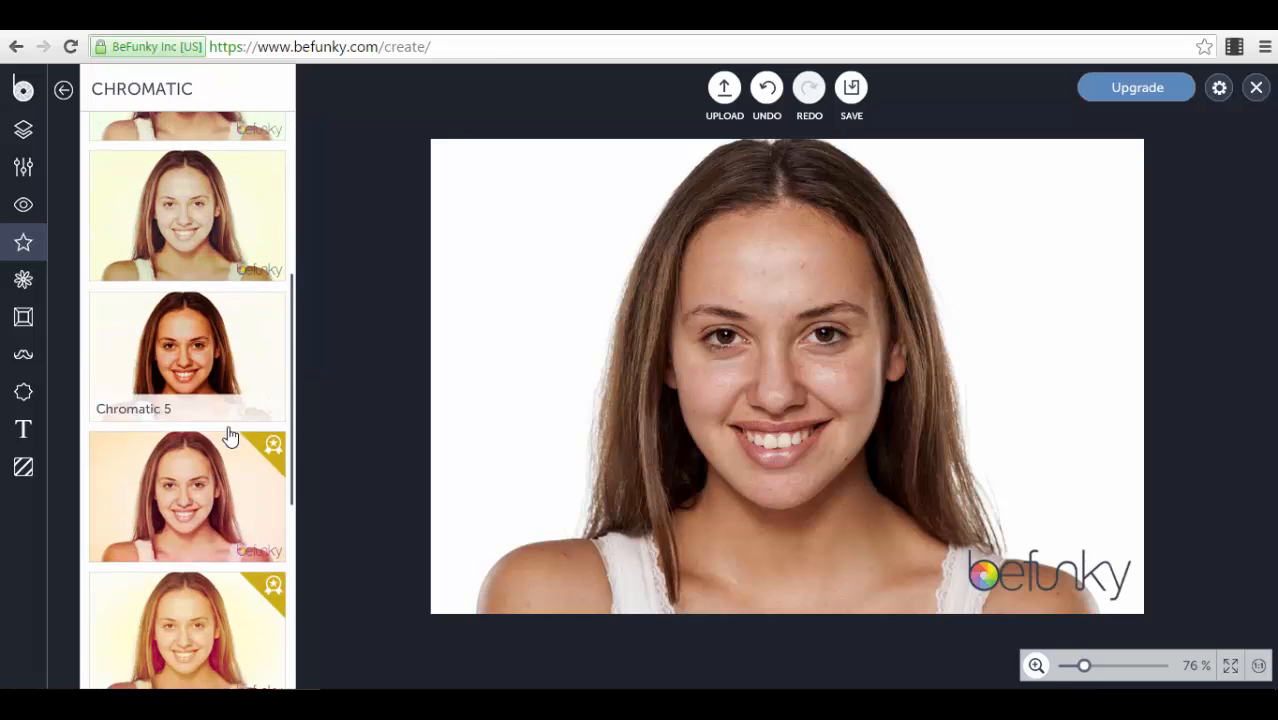
scroll(223, 345, down, 1)
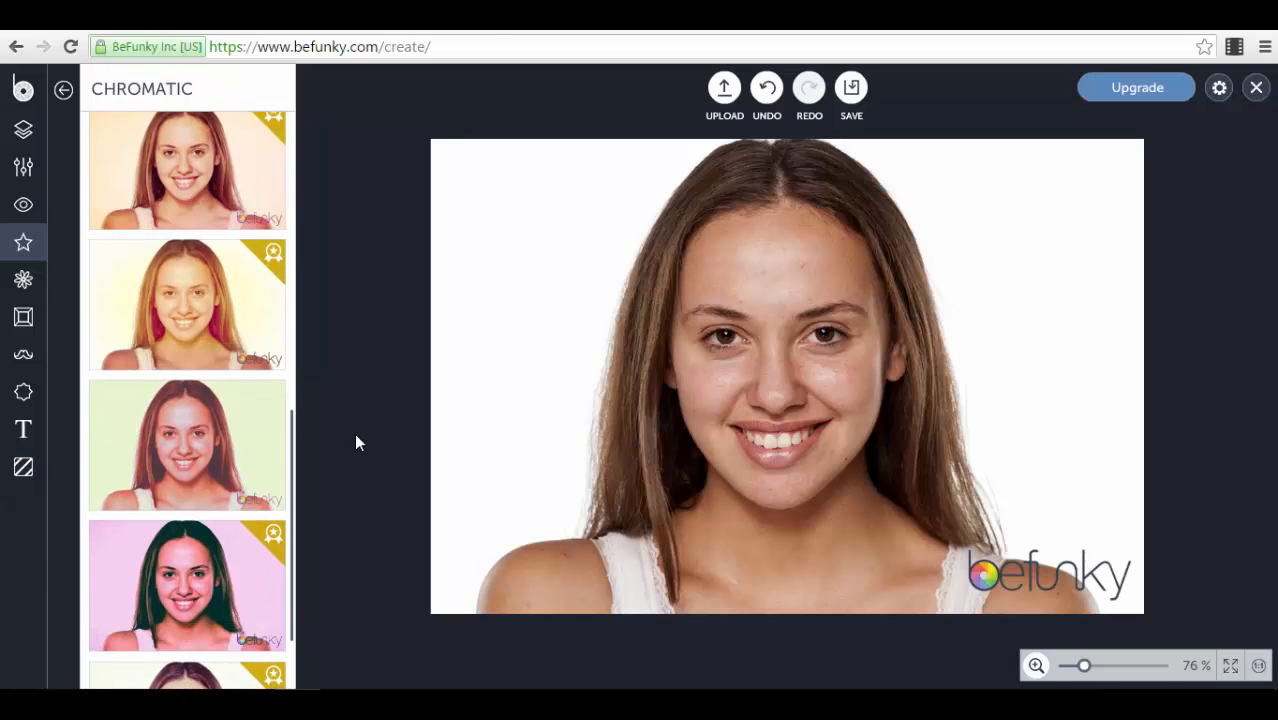
scroll(114, 151, down, 2)
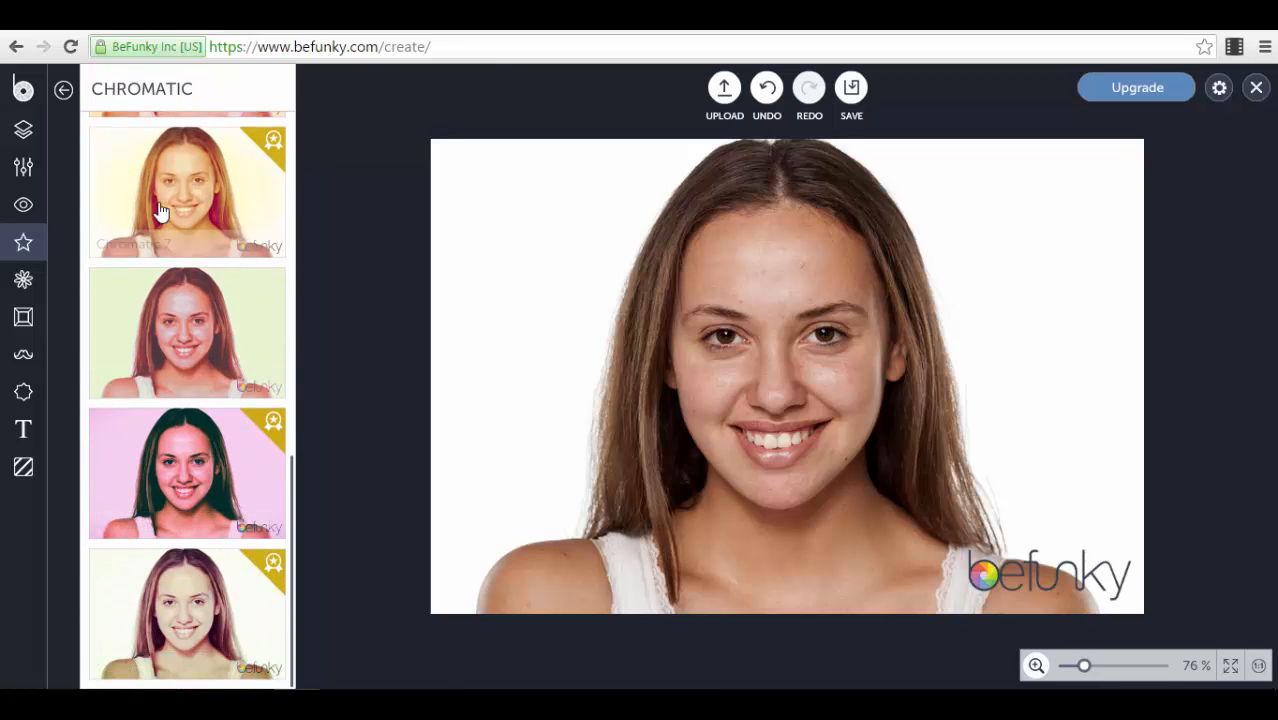
click(63, 89)
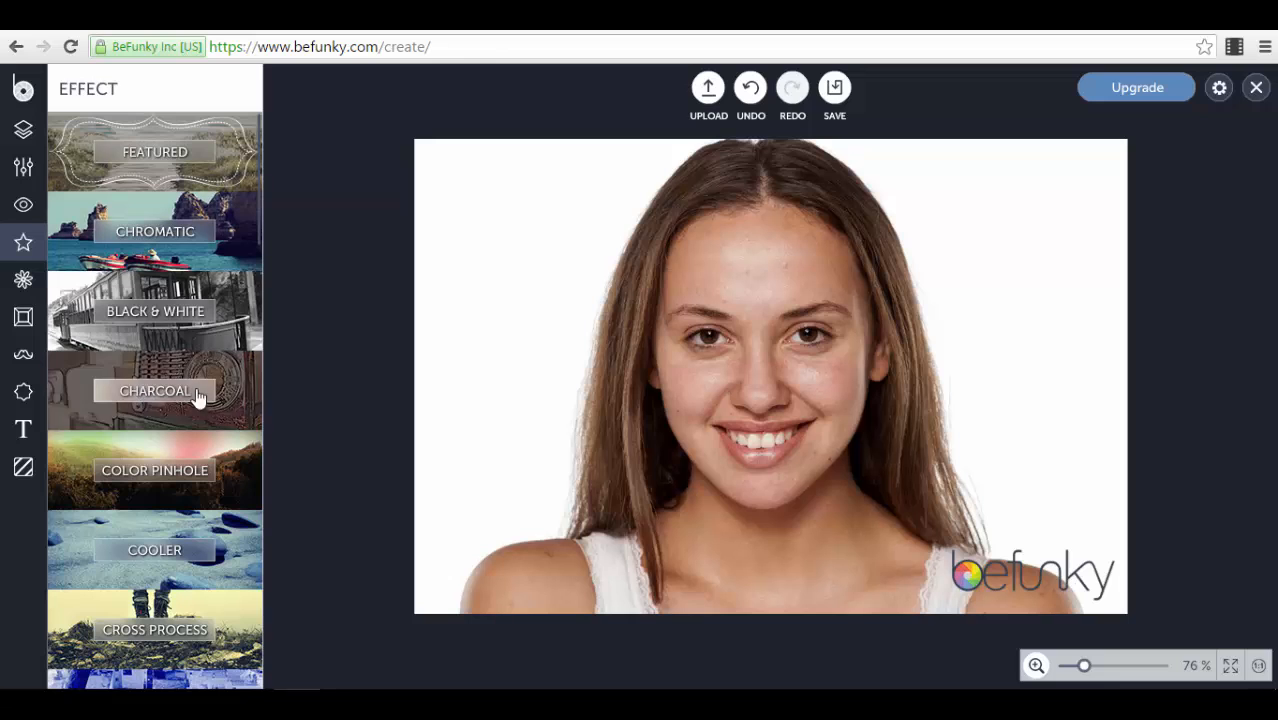
click(234, 291)
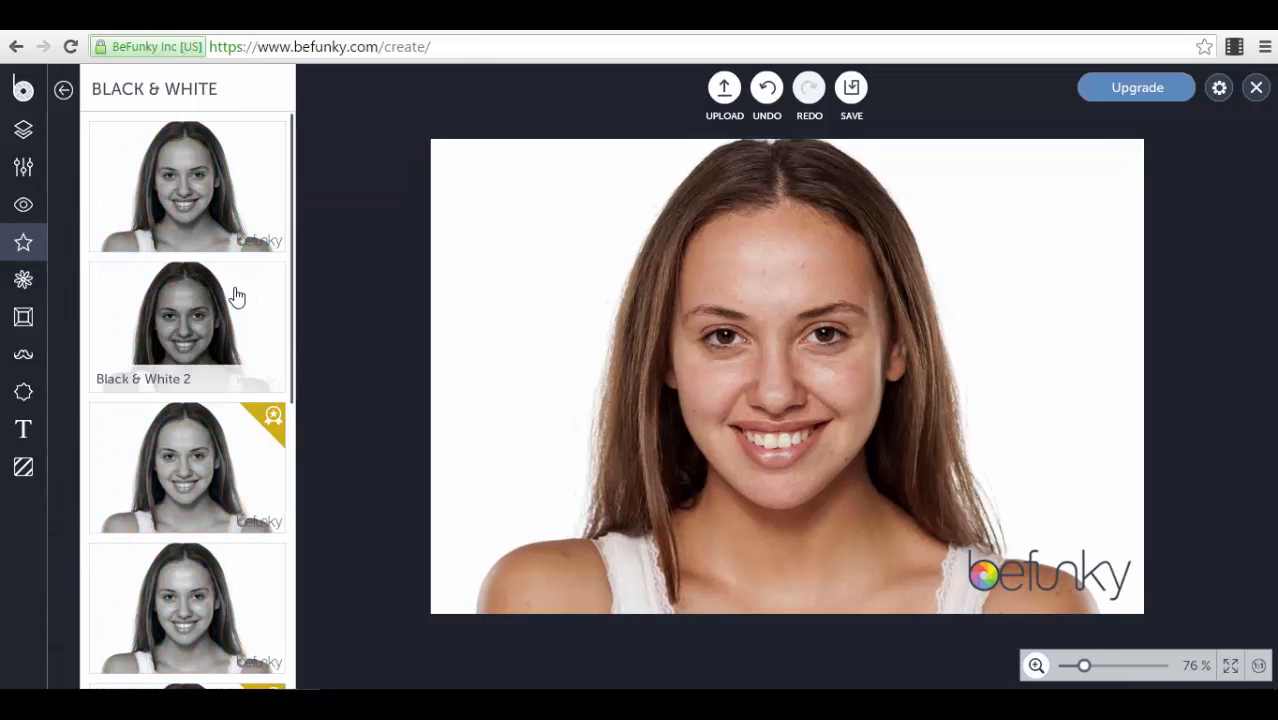
click(63, 89)
- Look through the Grunge and Holga Art effects and the further effect categories down to Patriotic
scroll(165, 318, down, 1)
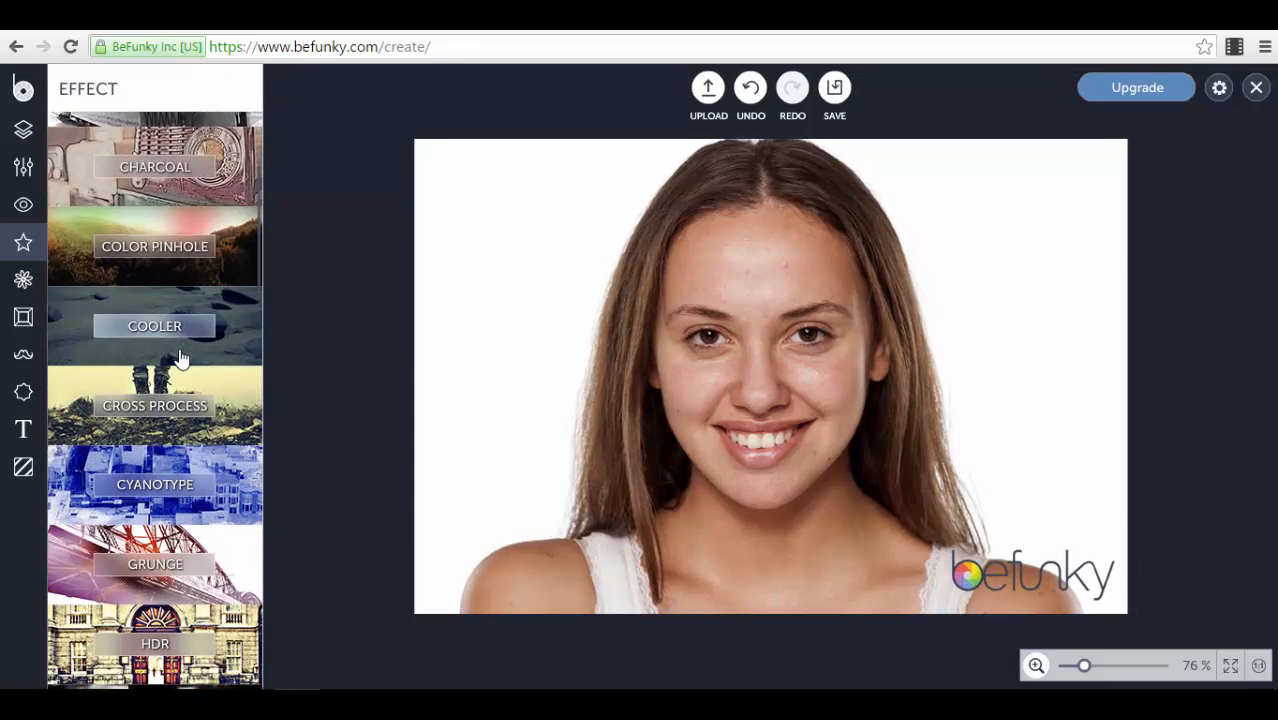
scroll(228, 446, down, 4)
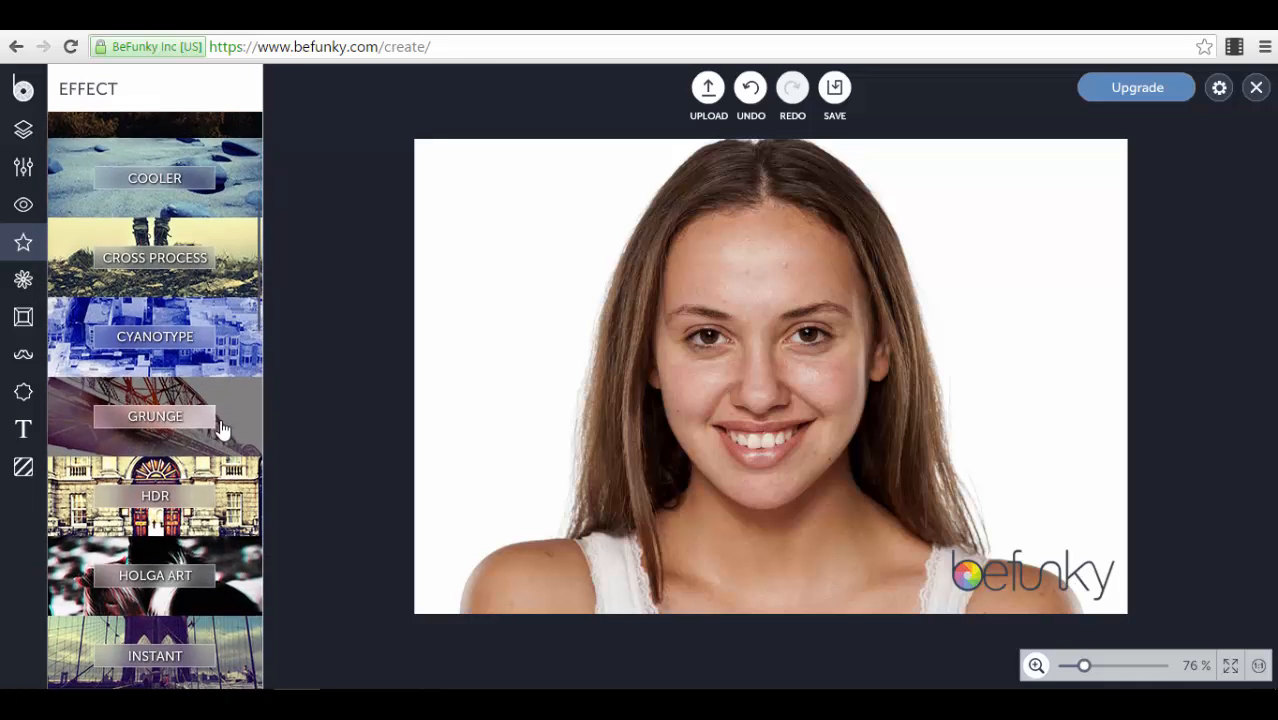
click(222, 428)
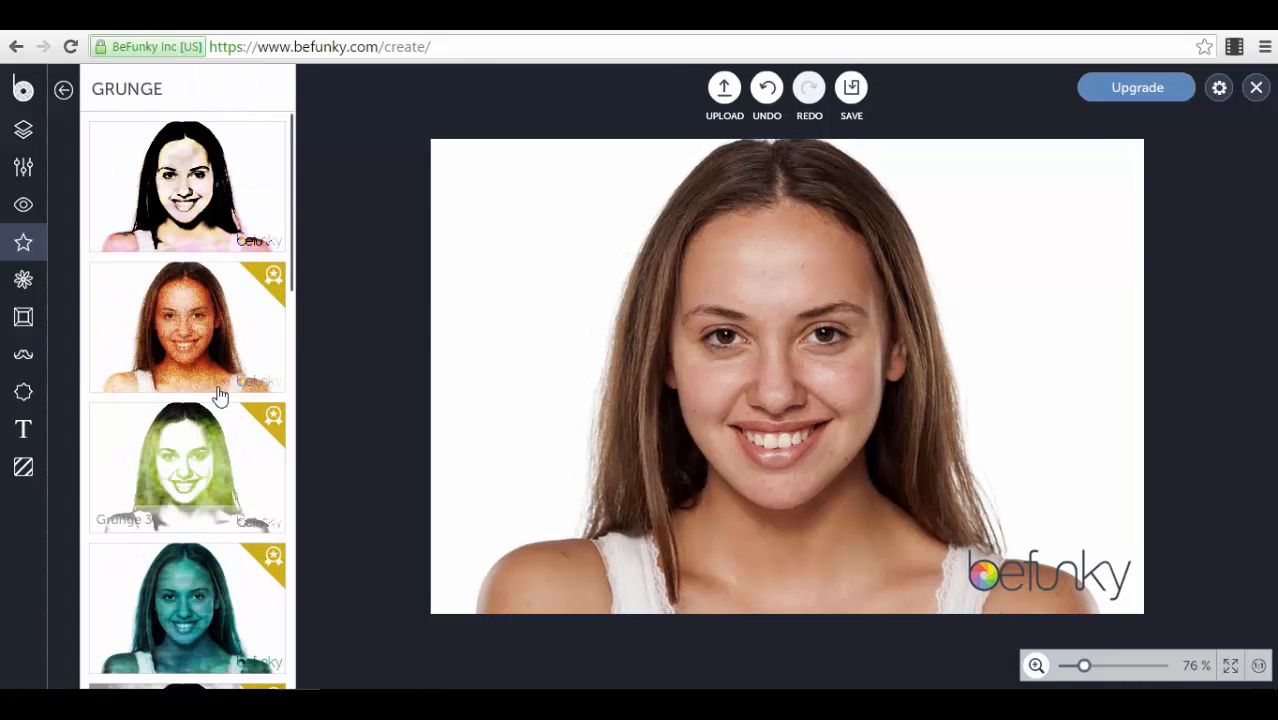
click(63, 89)
scroll(174, 405, down, 5)
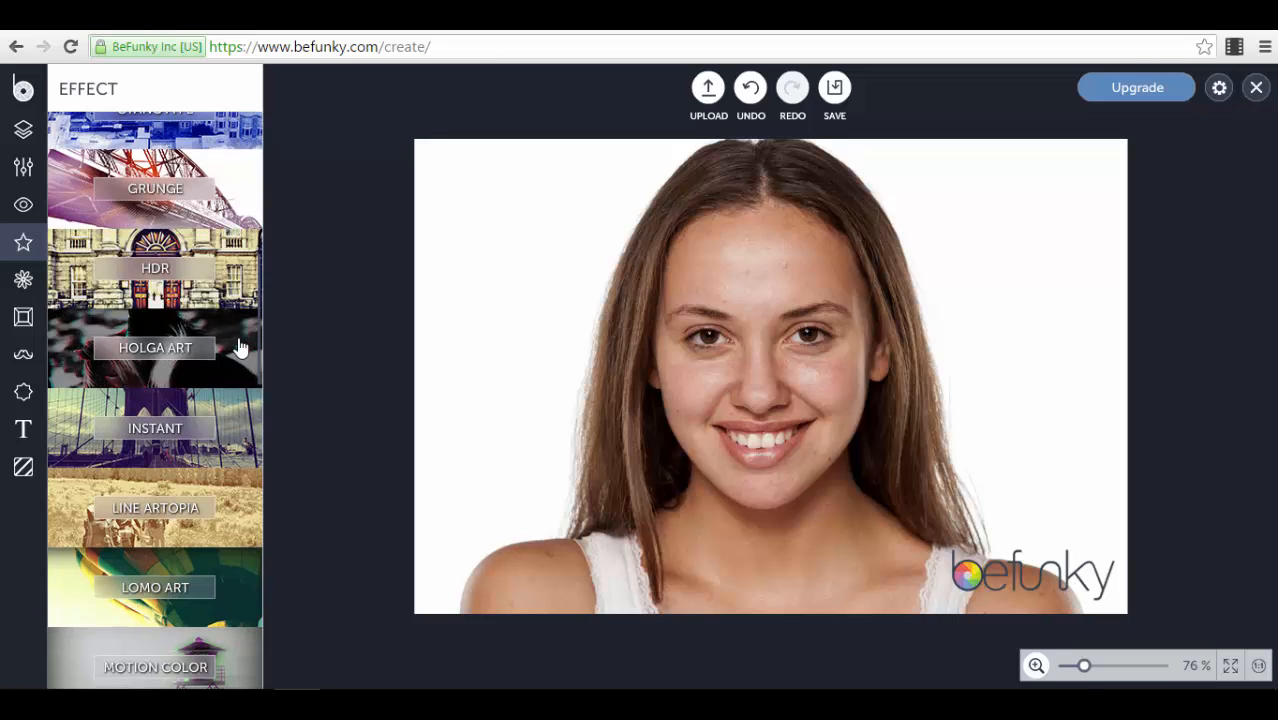
click(240, 347)
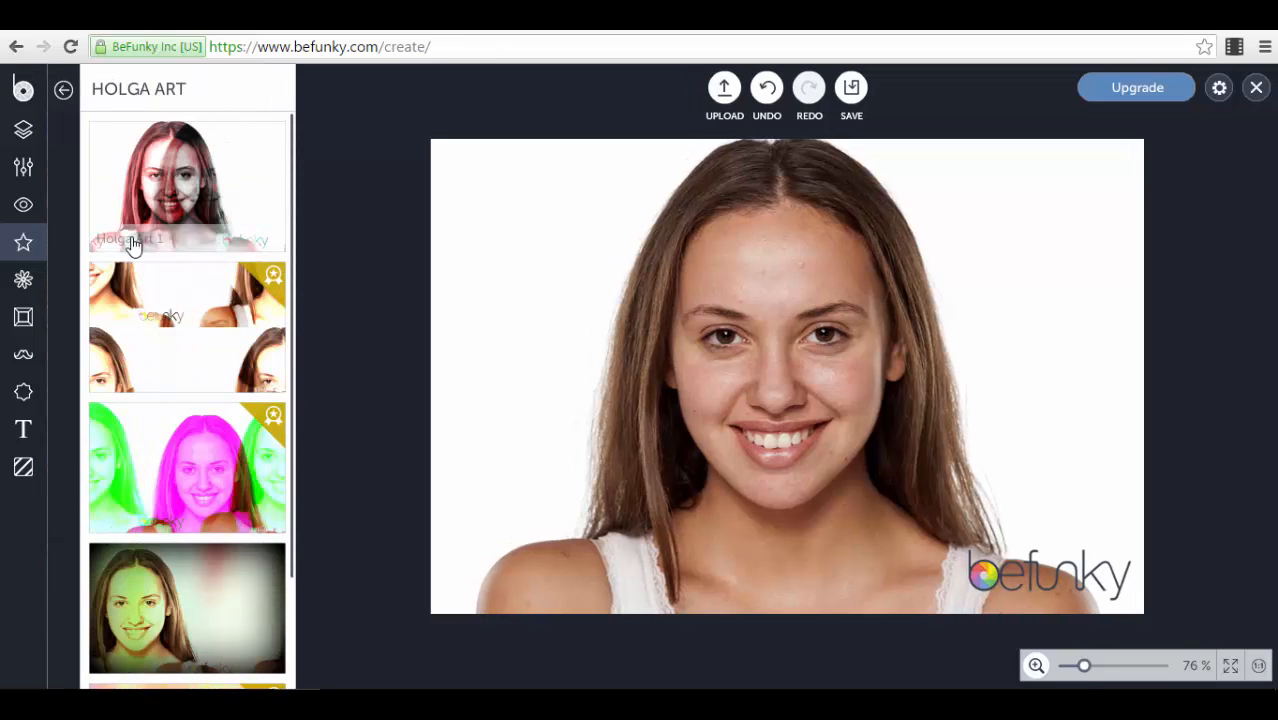
scroll(133, 245, down, 3)
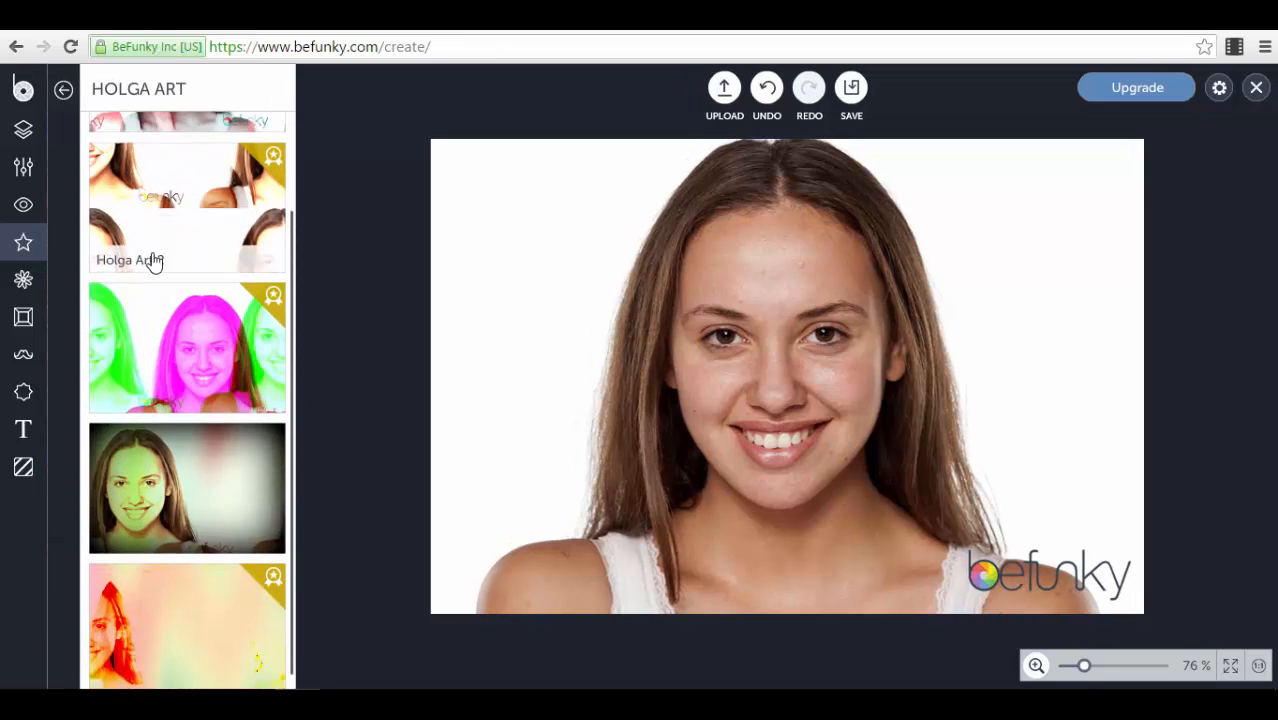
click(63, 92)
scroll(133, 340, down, 5)
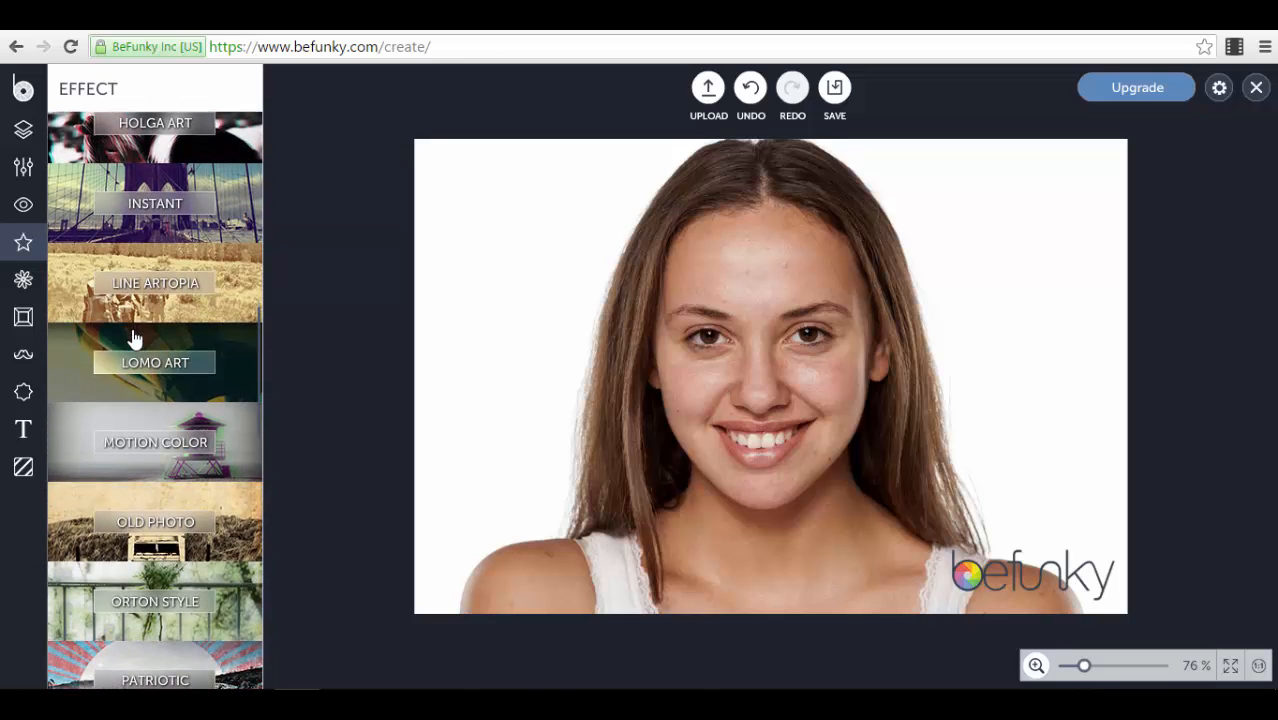
- View the Artsy effect categories, then try a Grunge frame around the portrait and leave it unapplied
click(21, 281)
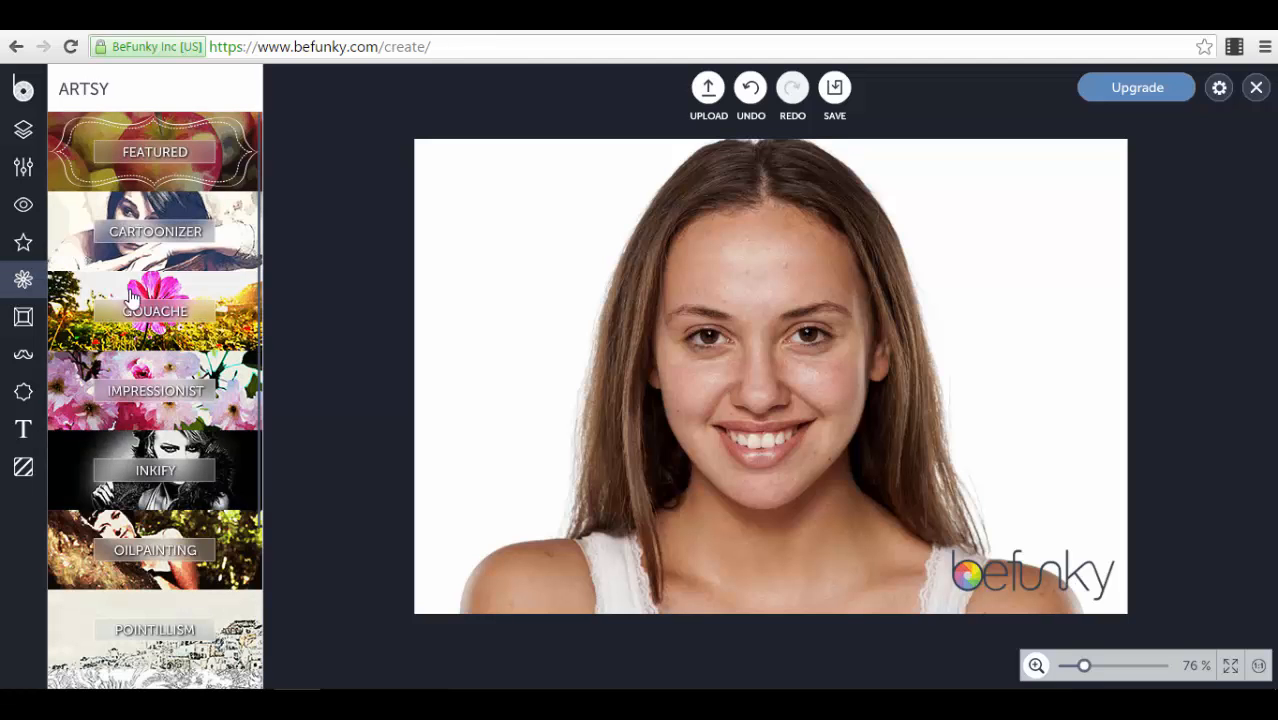
click(23, 317)
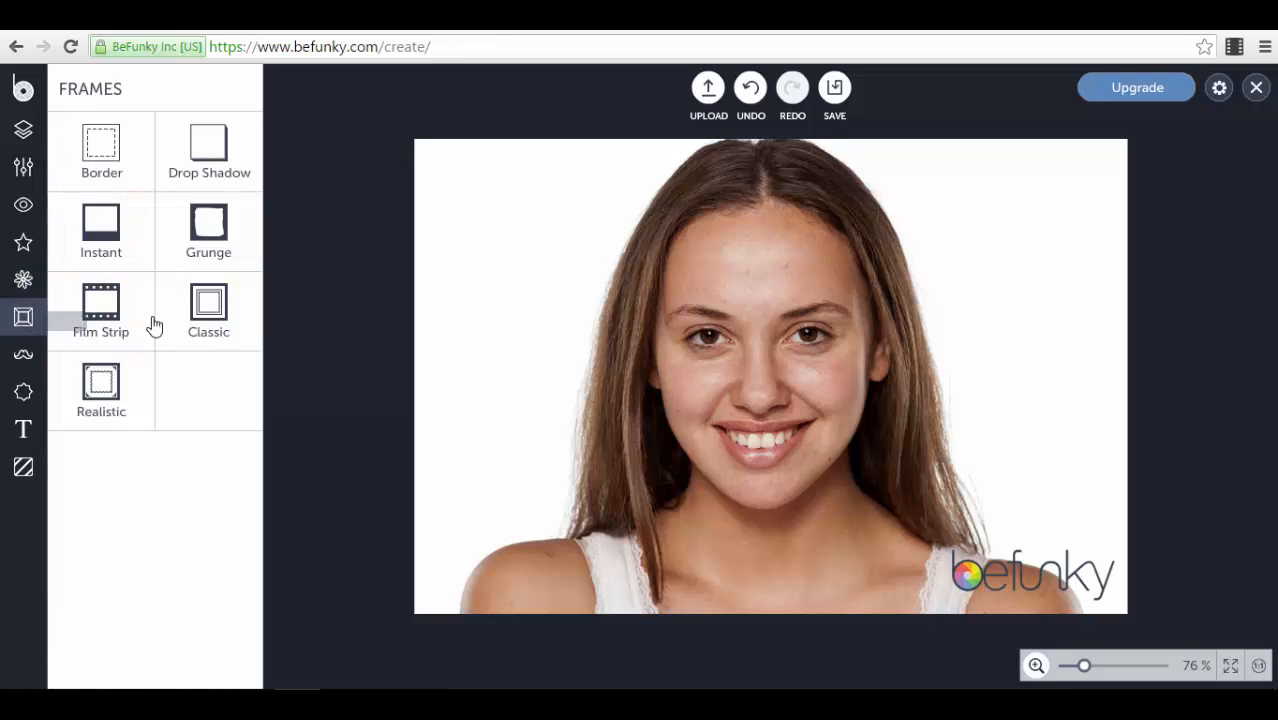
click(209, 248)
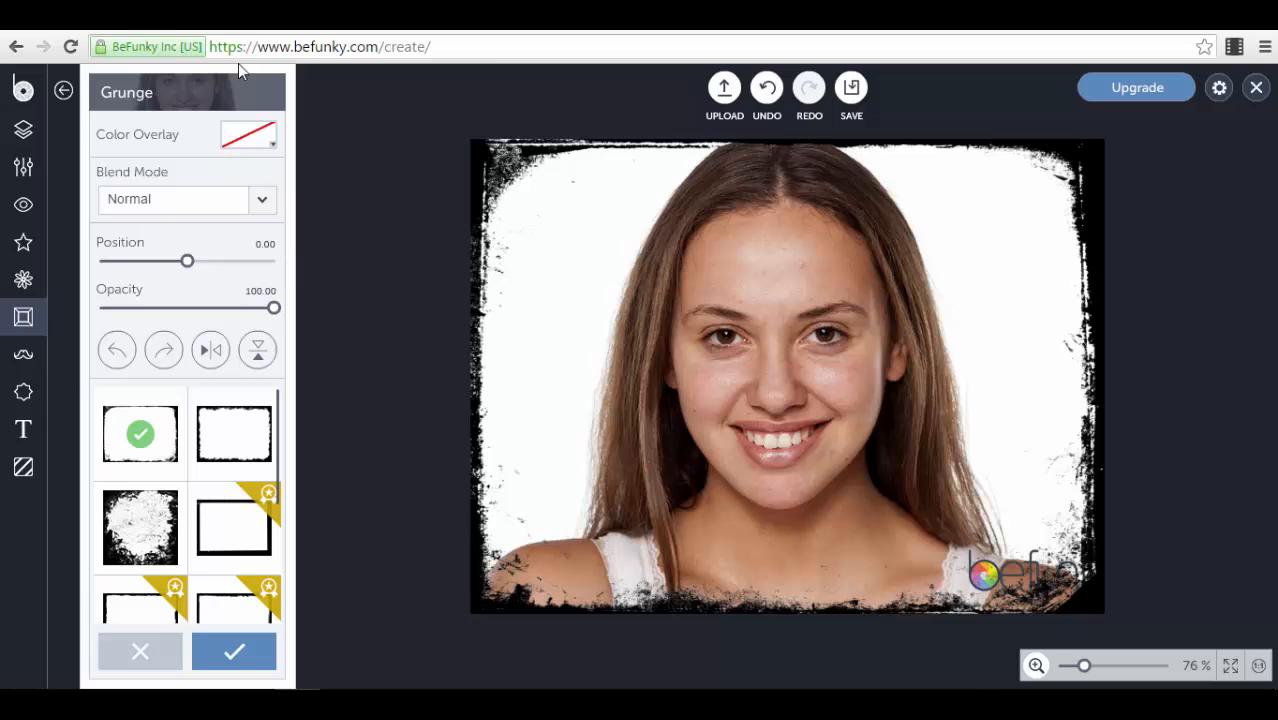
click(60, 89)
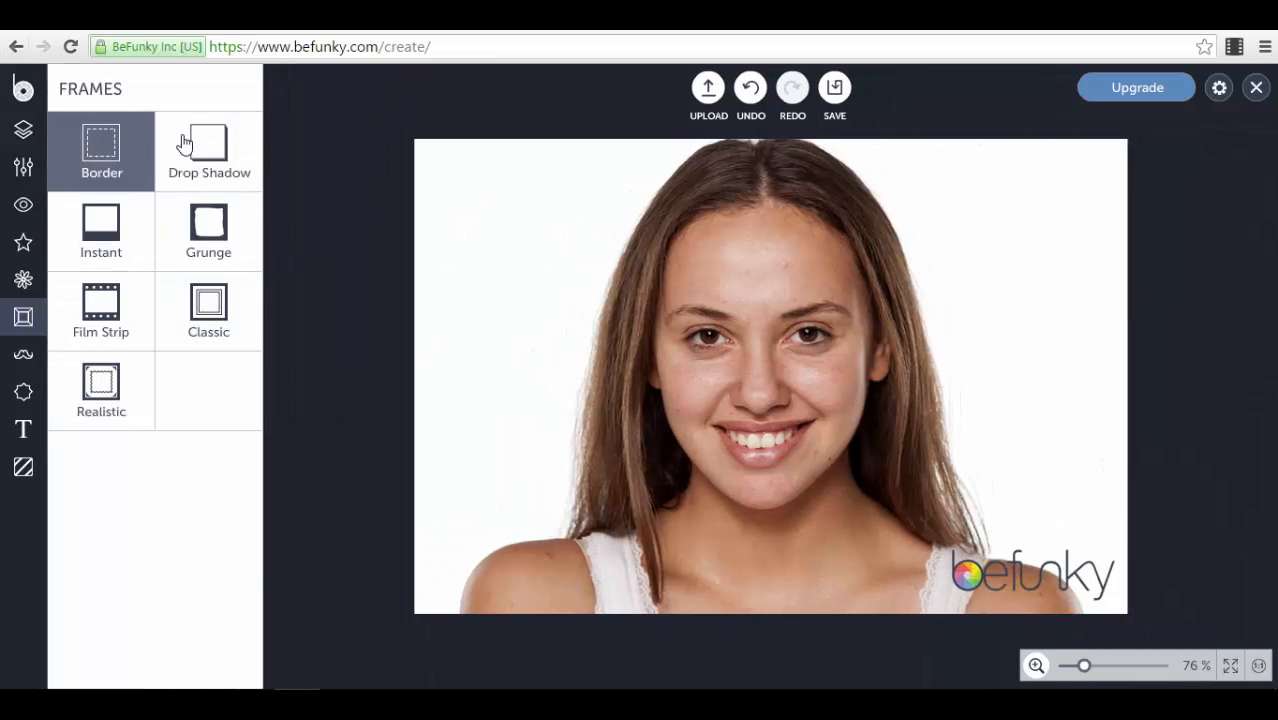
- Add the Featured "YES!" graphic to the portrait, shrink it to about half size and place it in the photo's upper-left corner
click(22, 366)
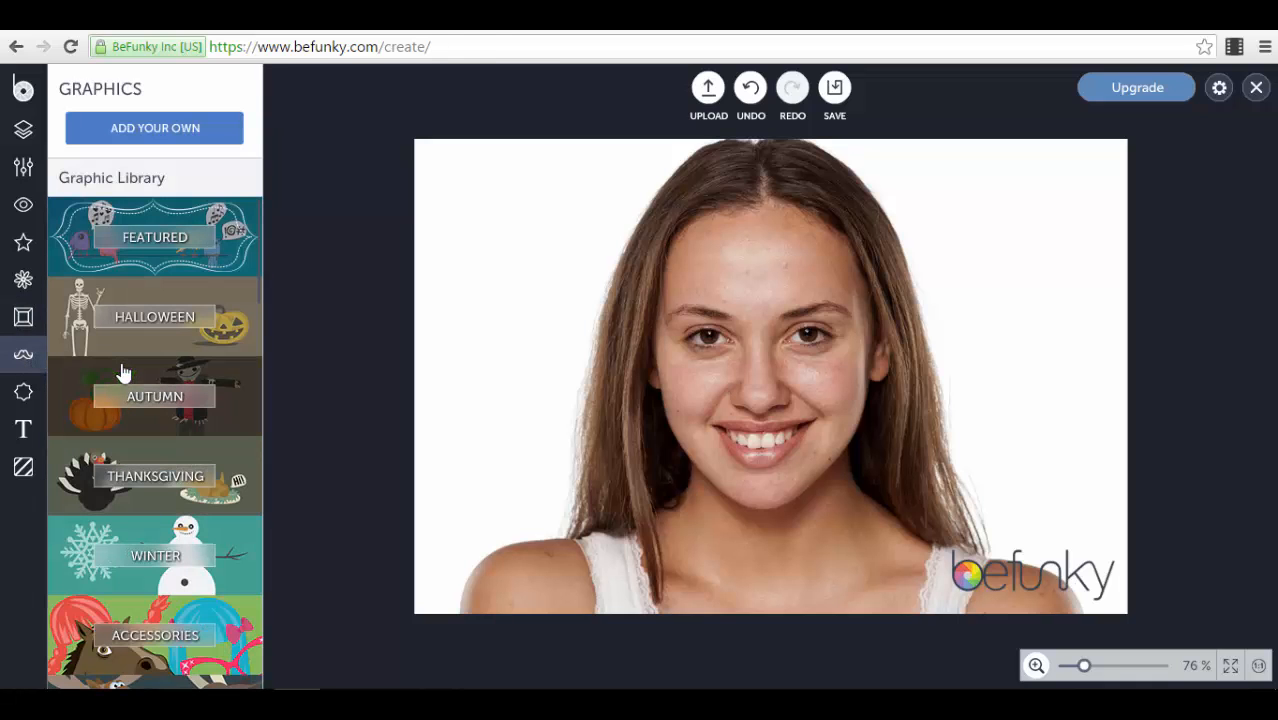
click(220, 255)
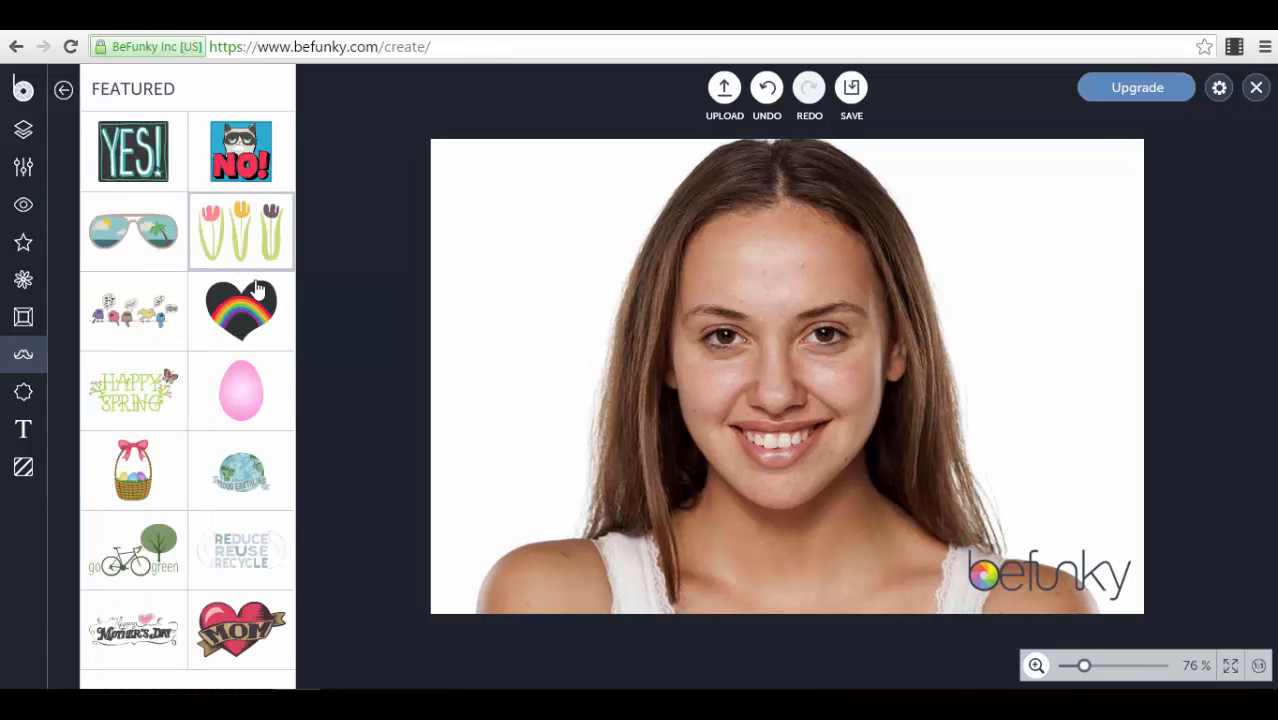
click(134, 152)
drag(843, 389, 645, 300)
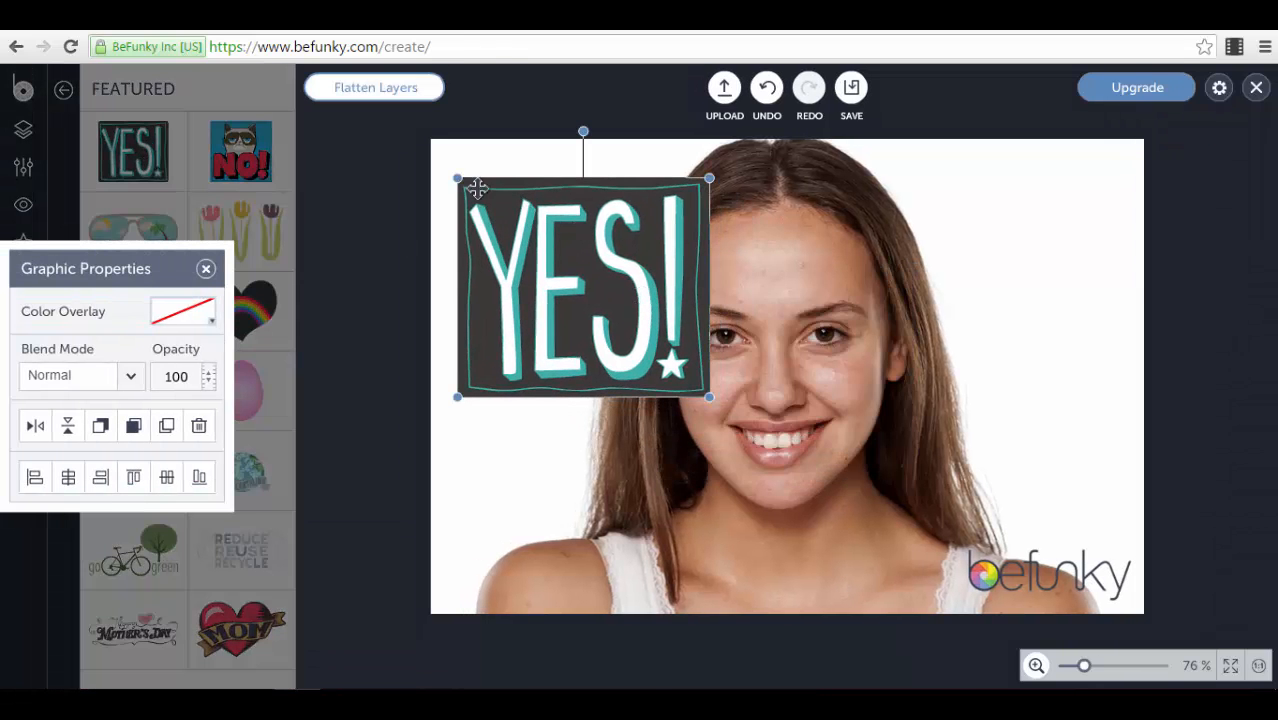
drag(457, 183, 572, 278)
drag(637, 328, 523, 225)
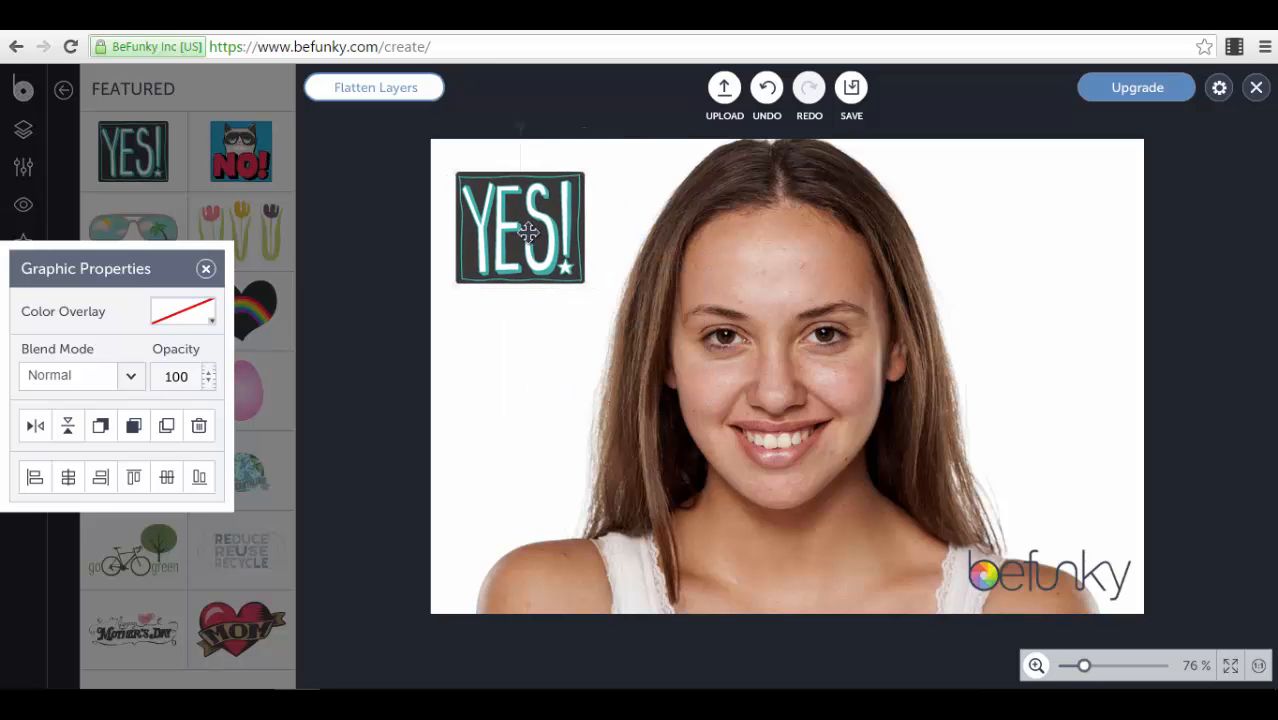
click(419, 348)
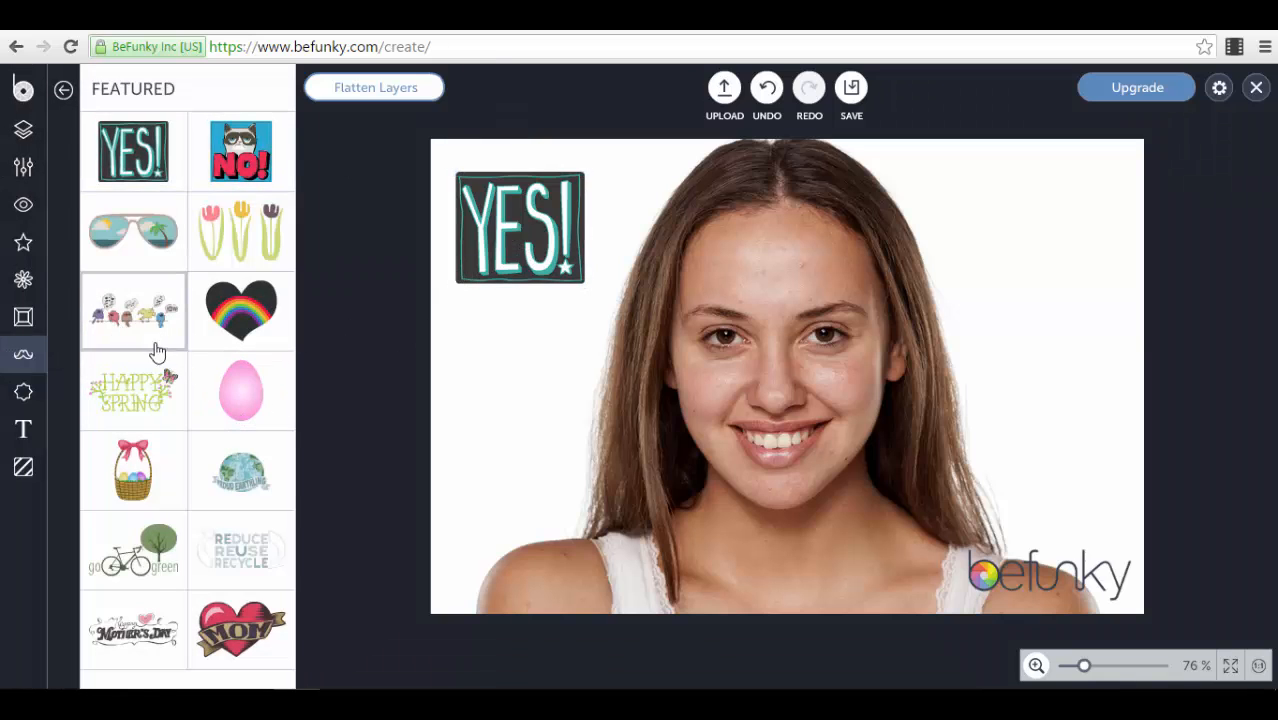
- Look through the remaining graphic library categories, from Halloween down to Zodiac
click(63, 89)
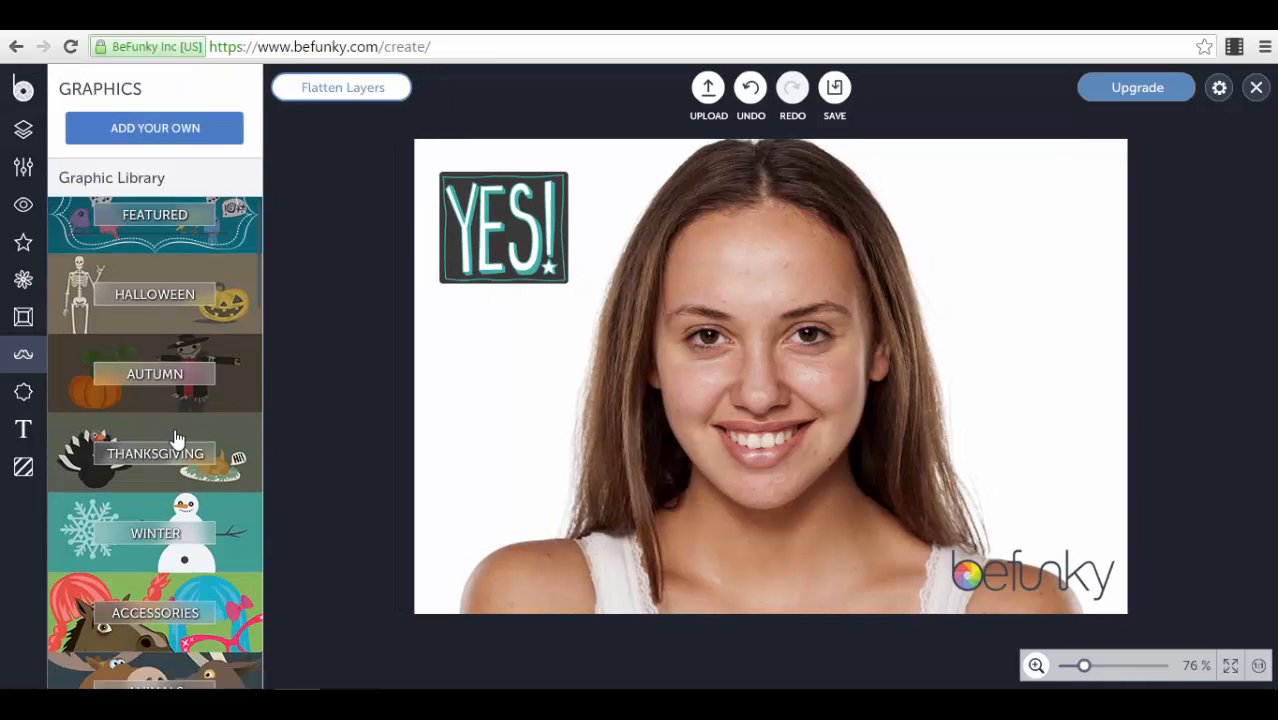
scroll(174, 440, down, 15)
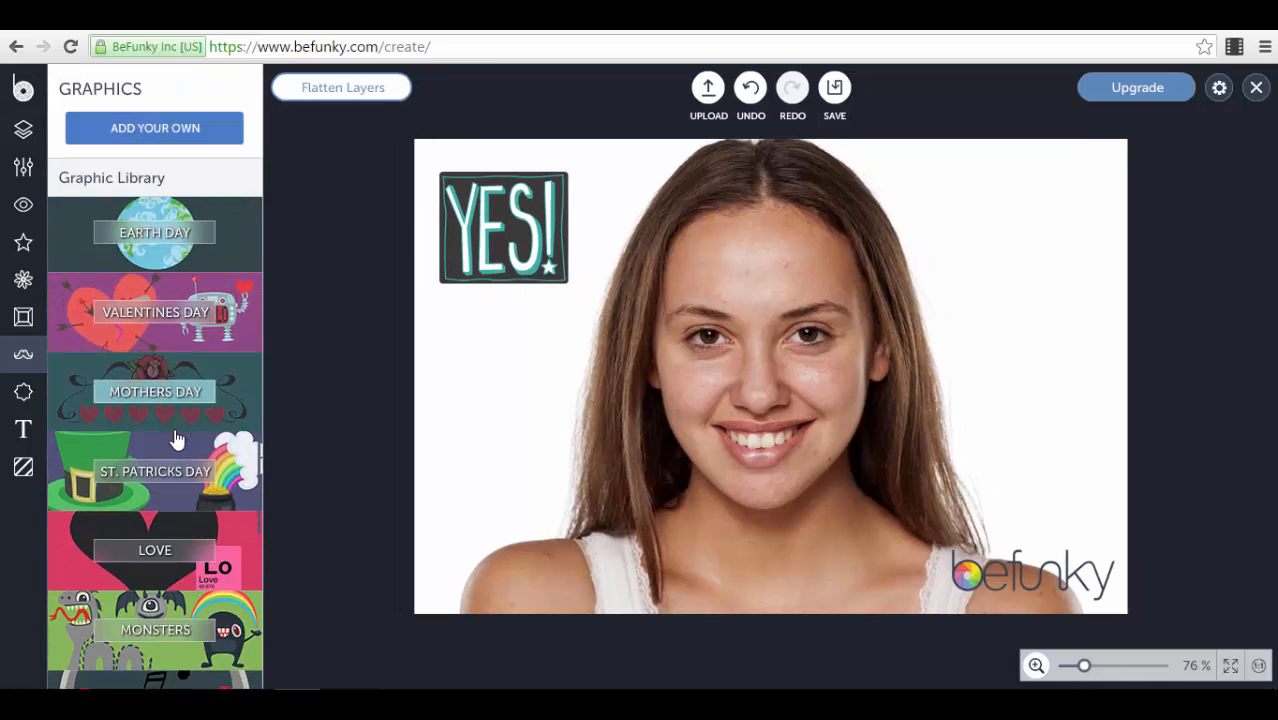
scroll(174, 440, down, 10)
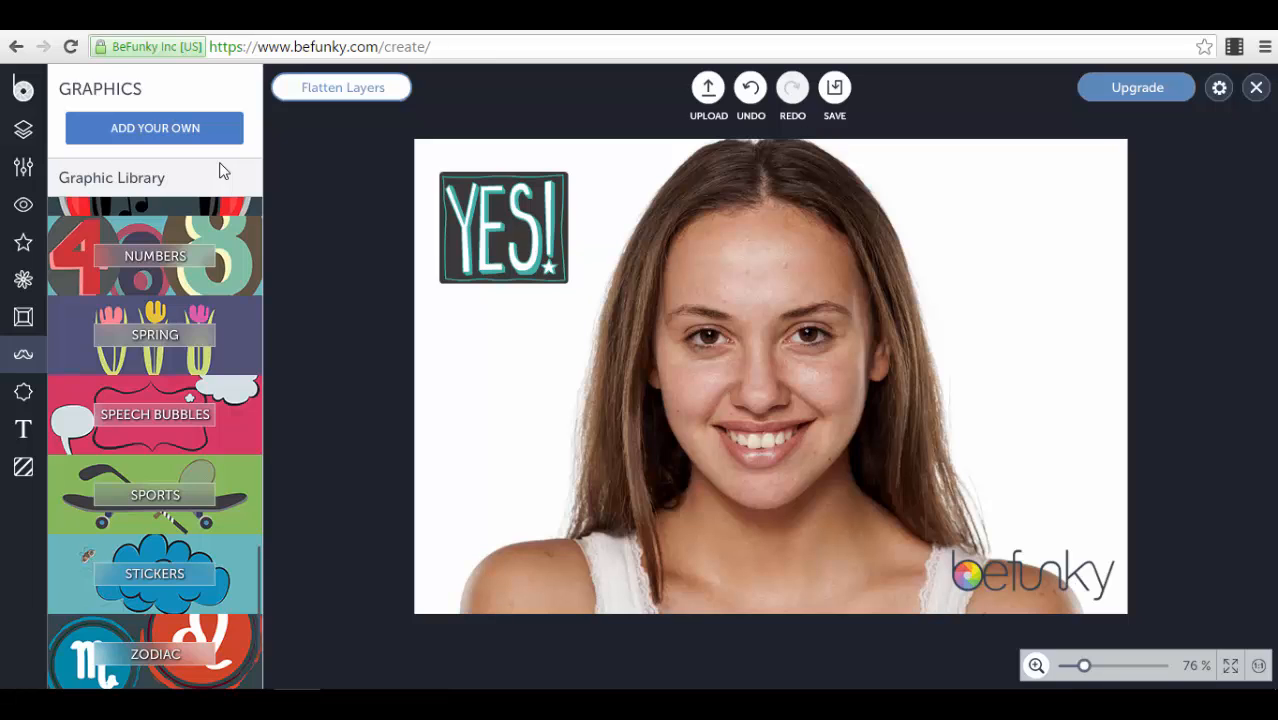
- Browse the Winter Holidays overlays and the available text presets without adding any to the photo
click(23, 391)
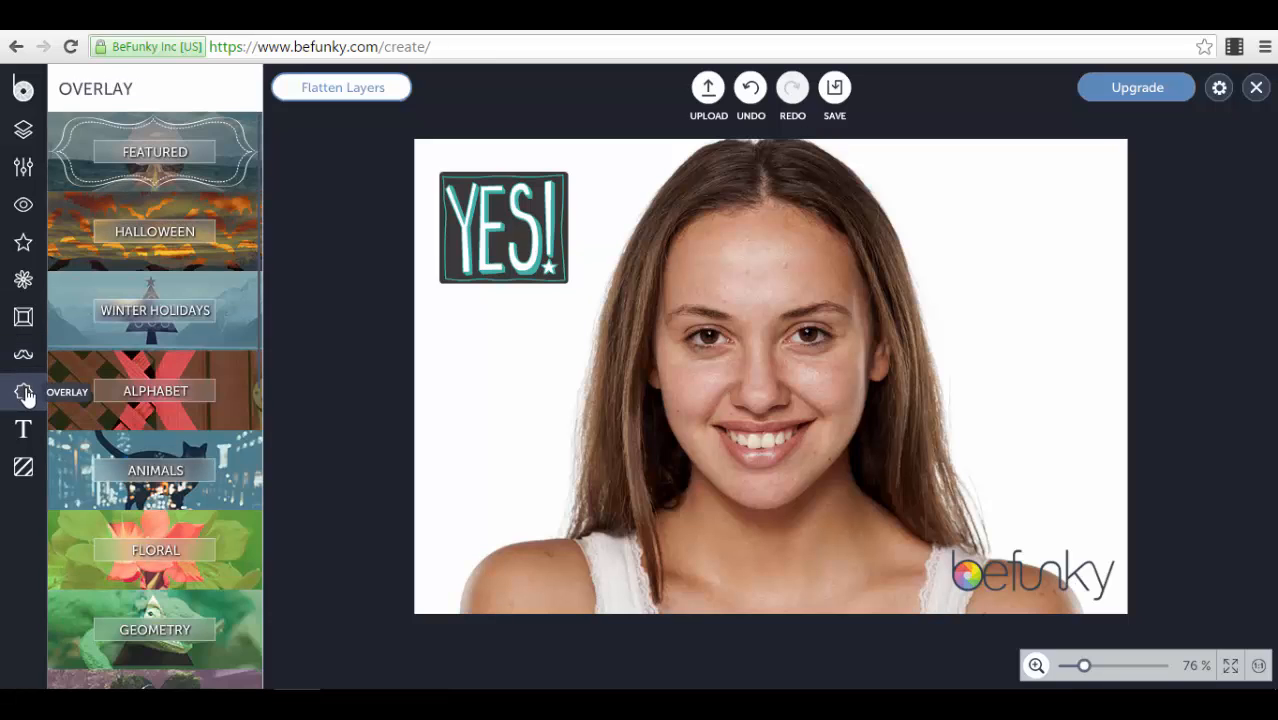
click(238, 317)
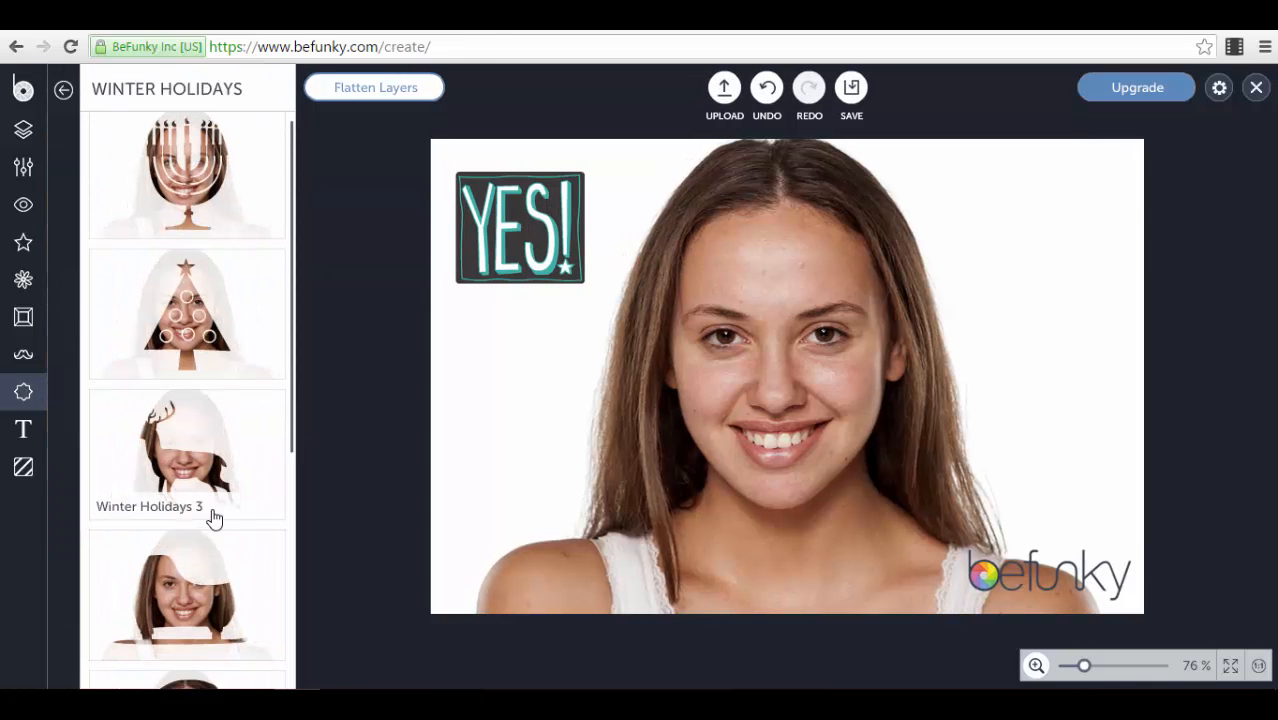
scroll(213, 518, down, 4)
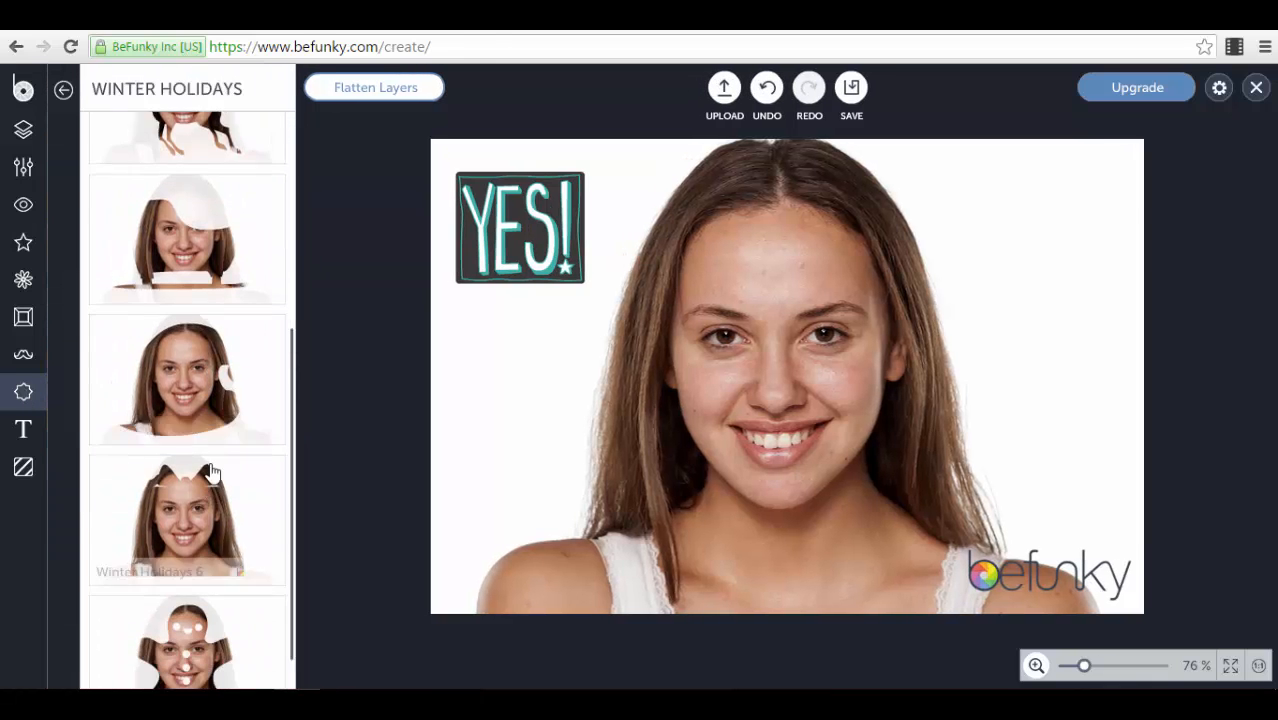
click(25, 430)
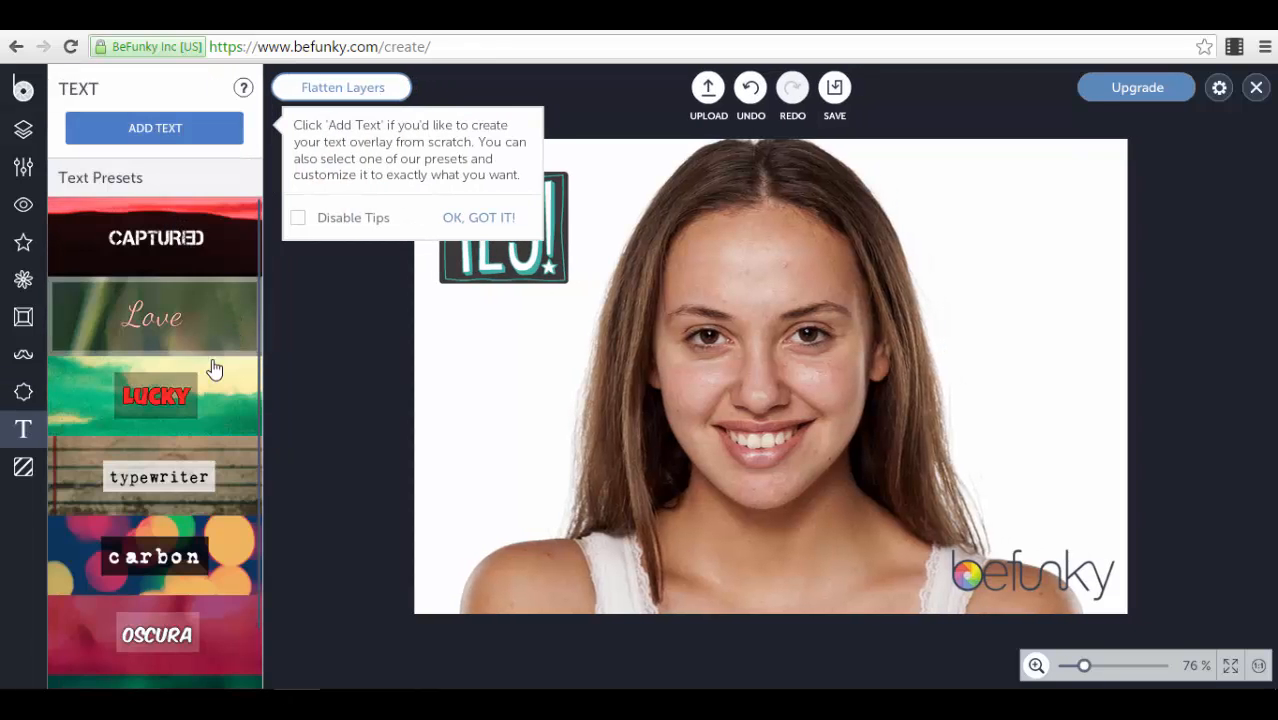
scroll(213, 370, down, 1)
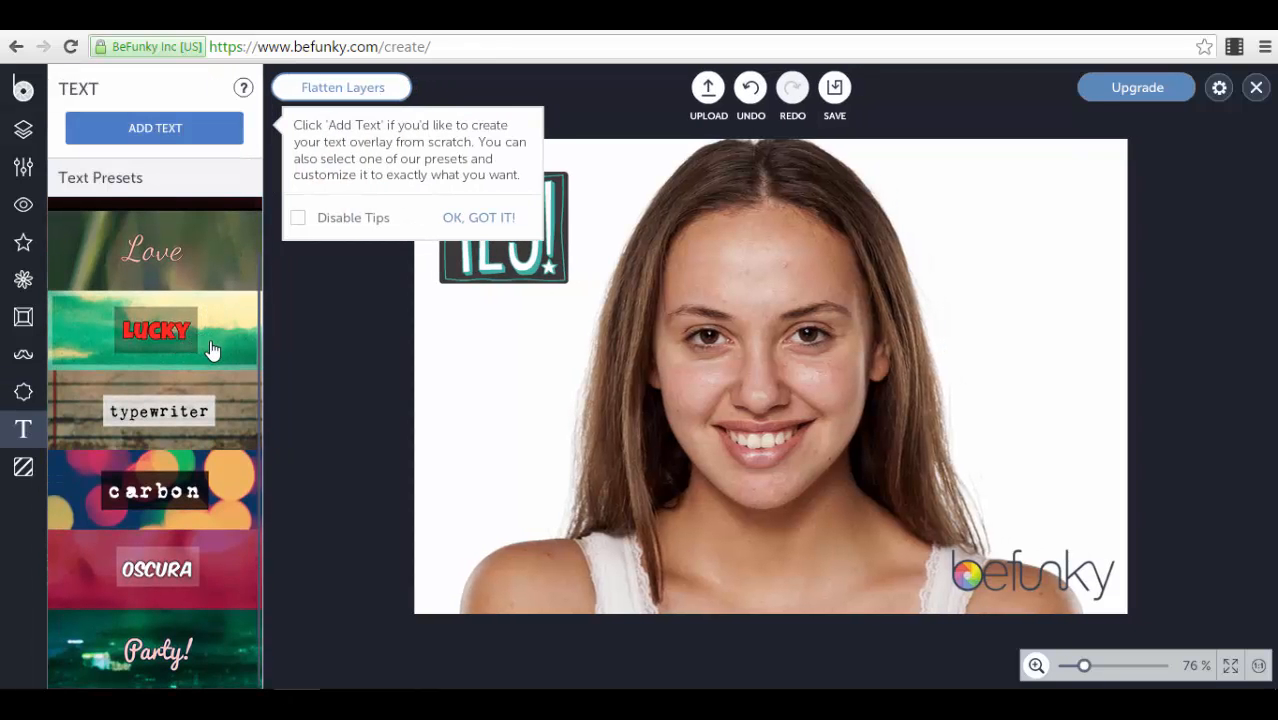
- Add the Lucky text preset to the portrait, dismiss its properties tip with tips disabled, and move the text to the photo's lower edge
click(224, 349)
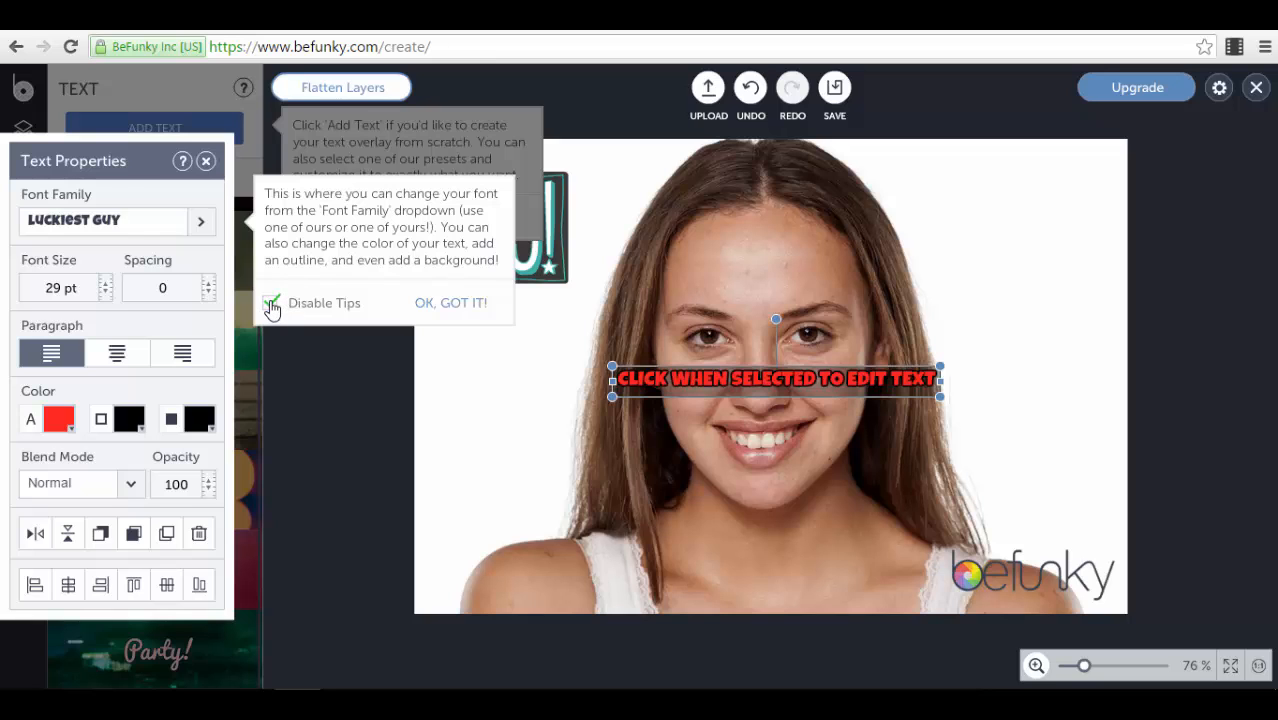
click(444, 303)
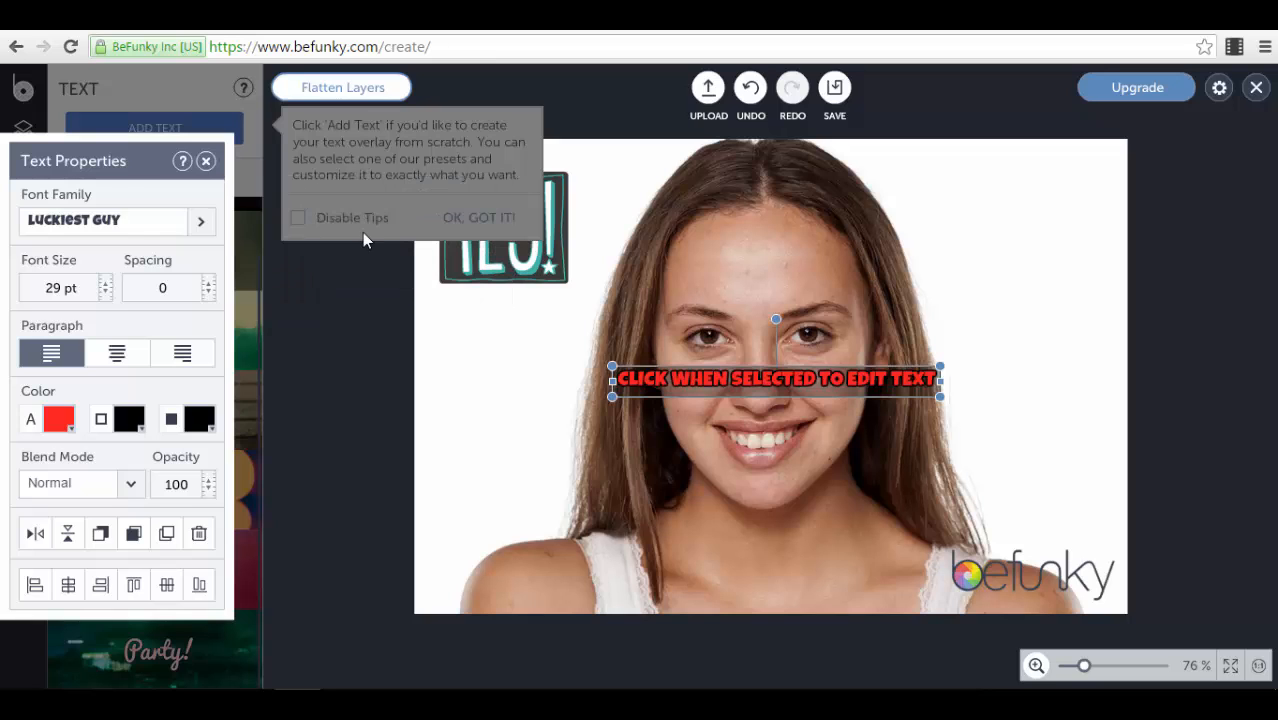
click(400, 291)
drag(710, 391, 726, 585)
- Try selecting the Lucky text's wording for editing, close the text properties and dismiss the remaining Text tip
click(725, 572)
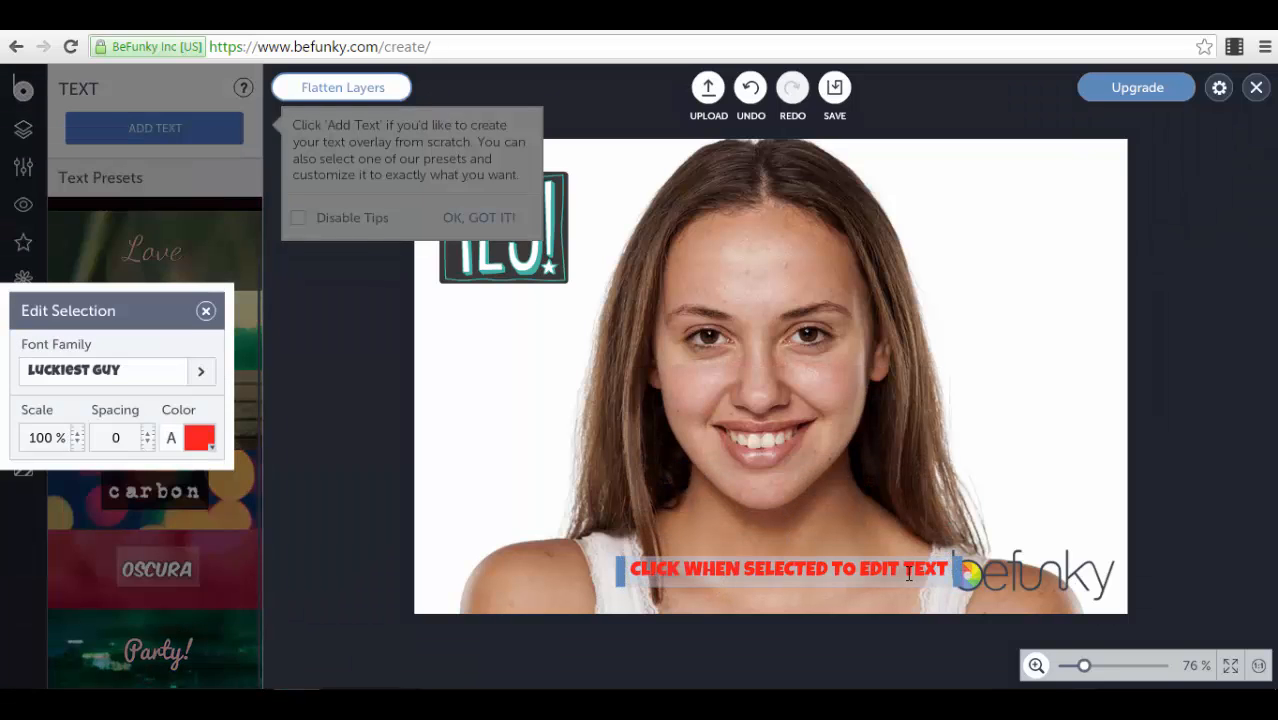
drag(820, 576, 638, 576)
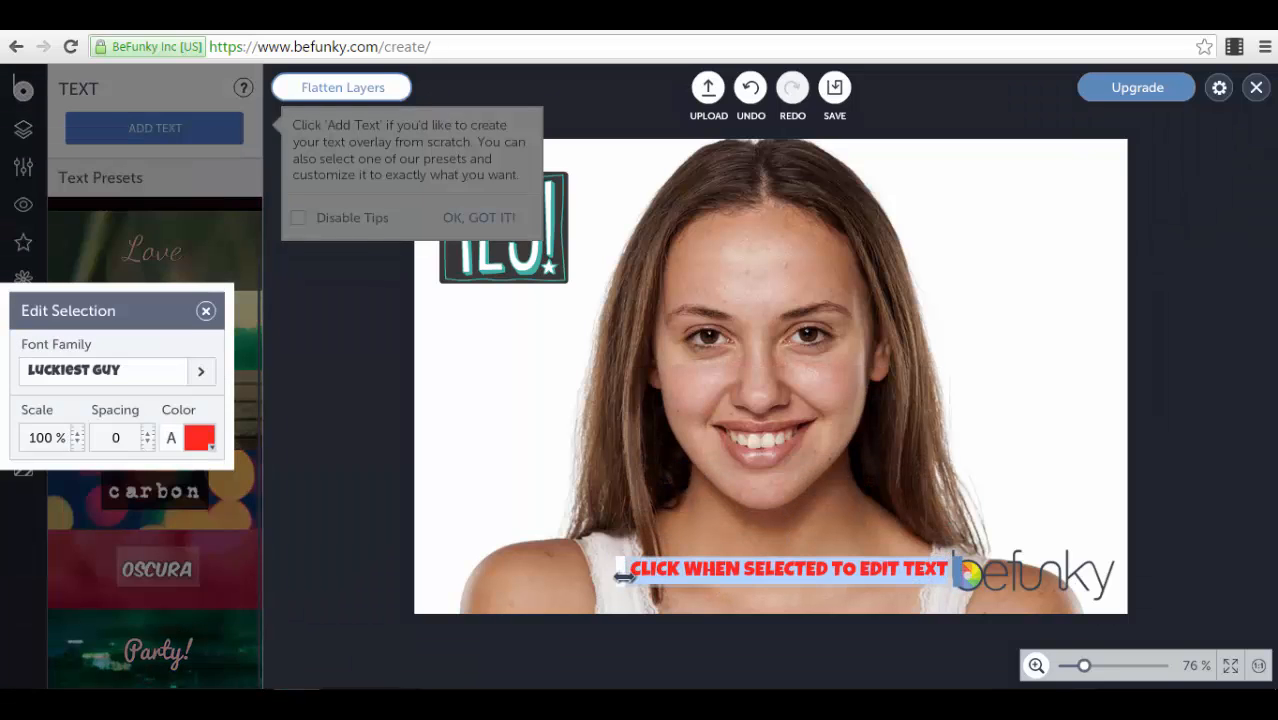
click(472, 424)
click(834, 570)
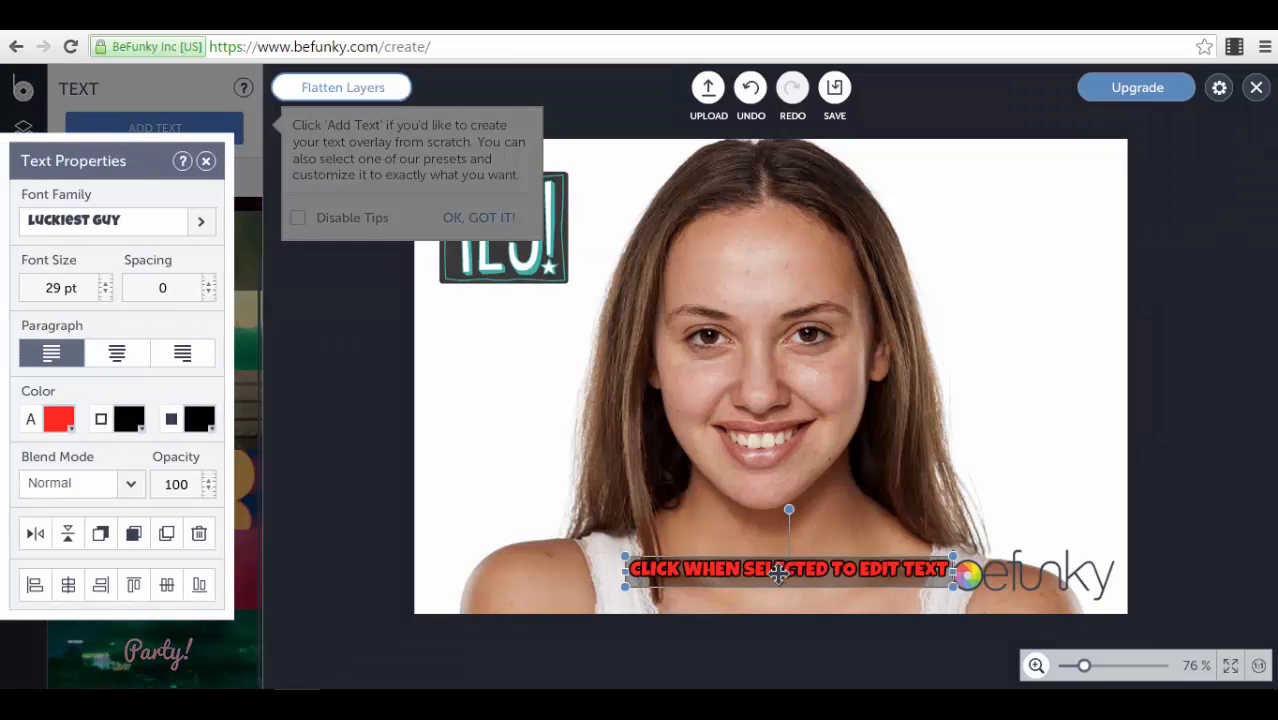
click(450, 424)
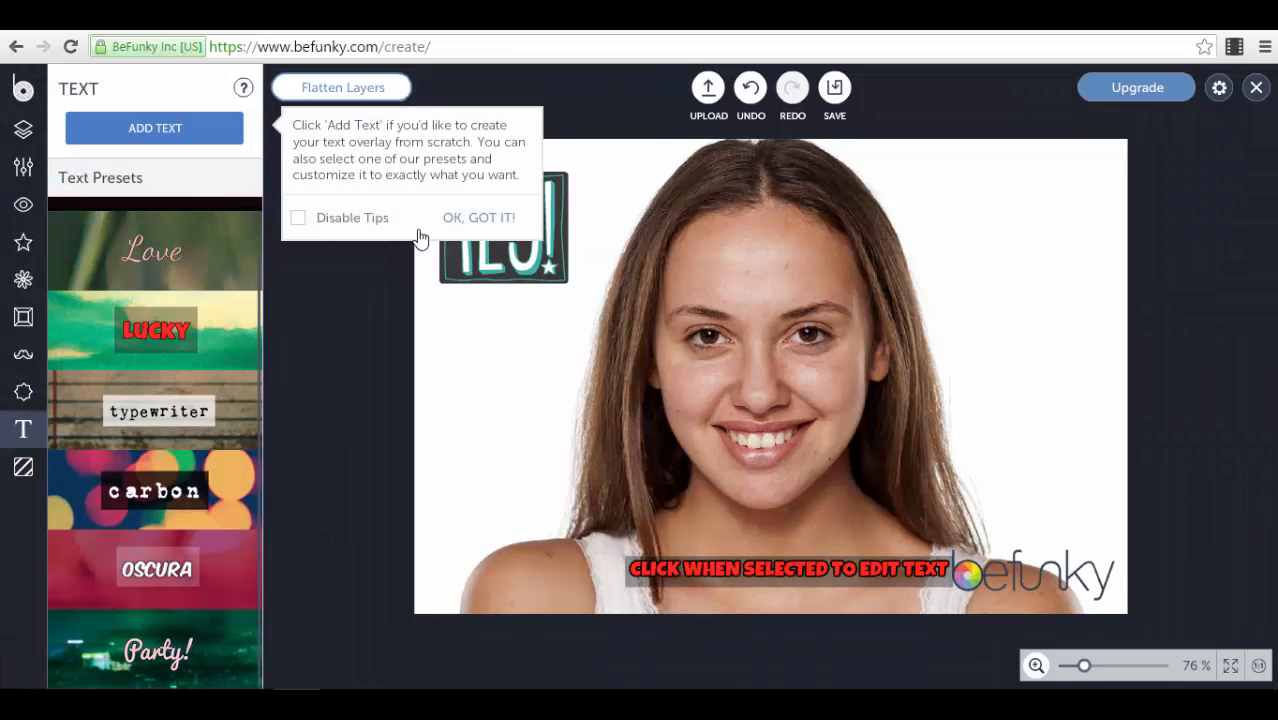
click(478, 218)
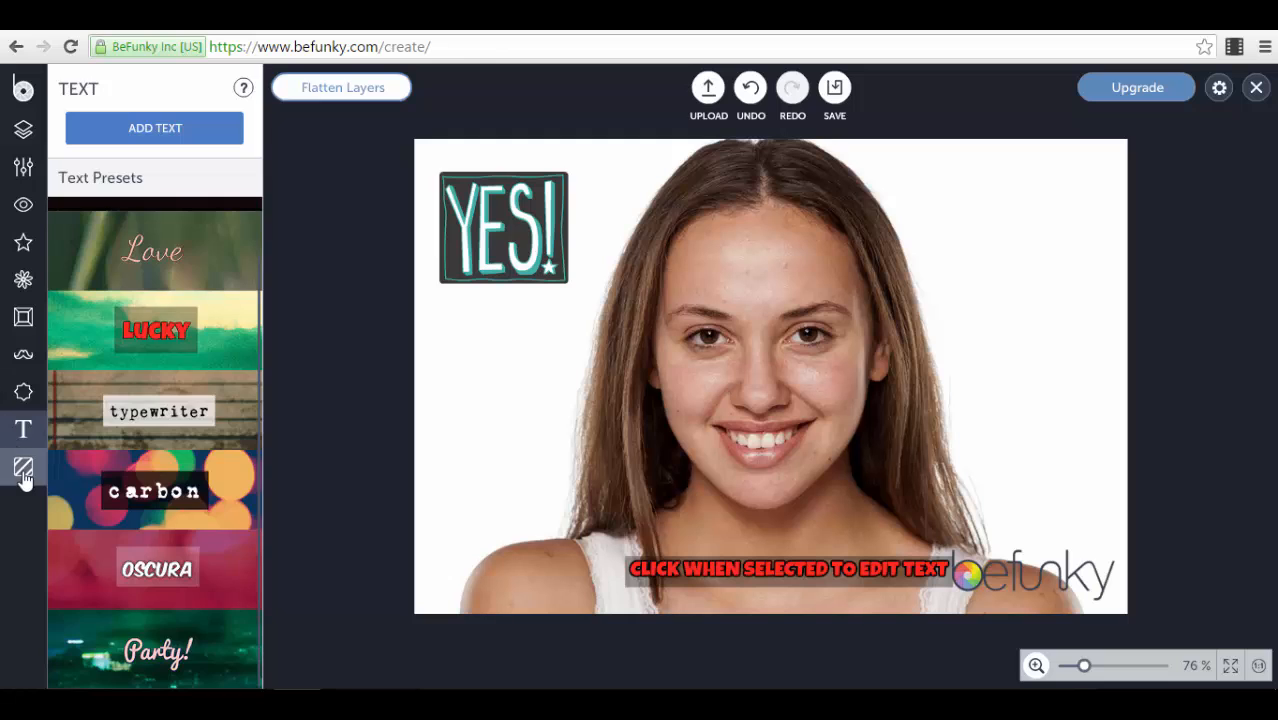
- Open the Light Trails textures and move the Lucky text up across the portrait's forehead
click(23, 467)
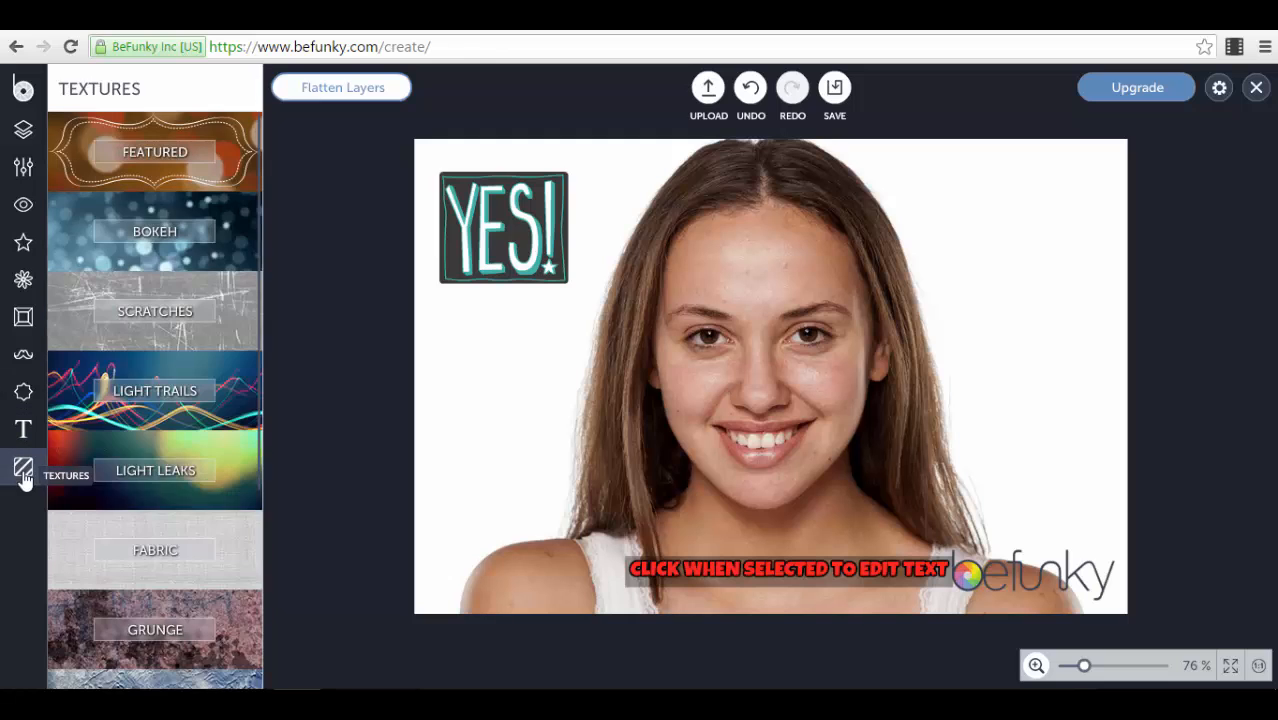
click(225, 390)
click(760, 588)
drag(760, 588, 740, 320)
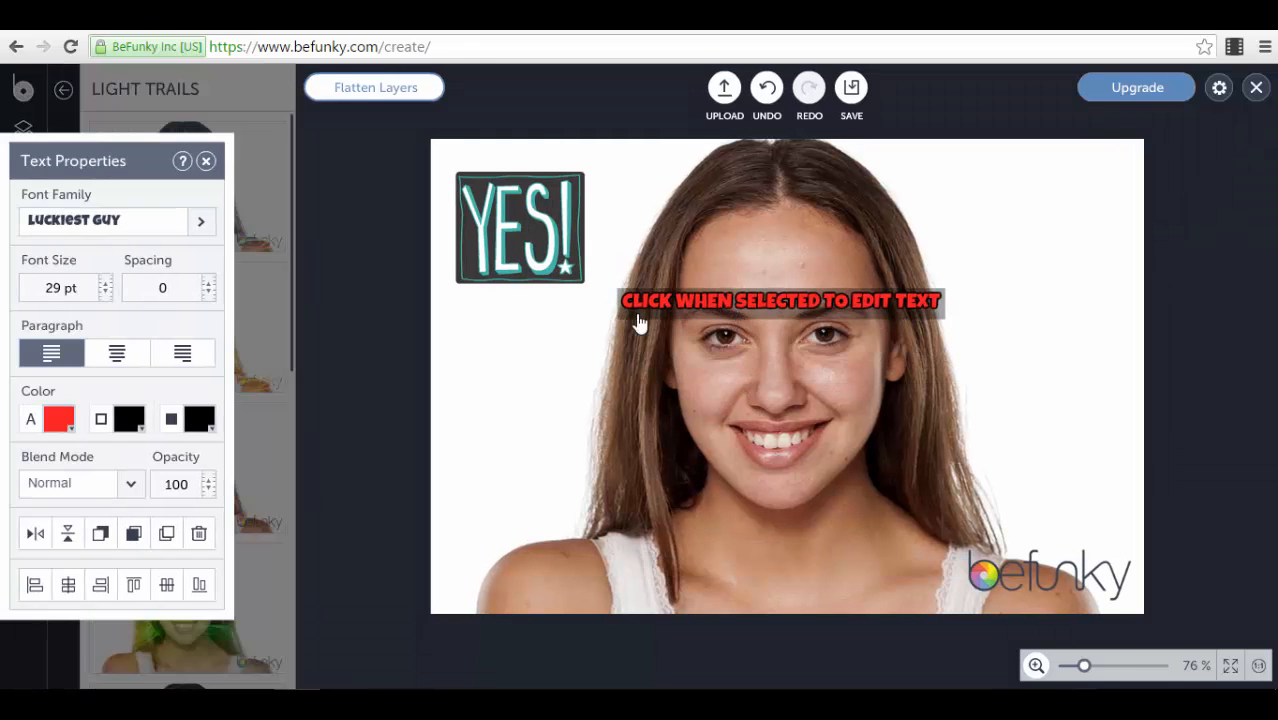
click(499, 448)
- Try the last Light Trails texture on the portrait, then return to the texture categories without applying it
scroll(222, 440, down, 7)
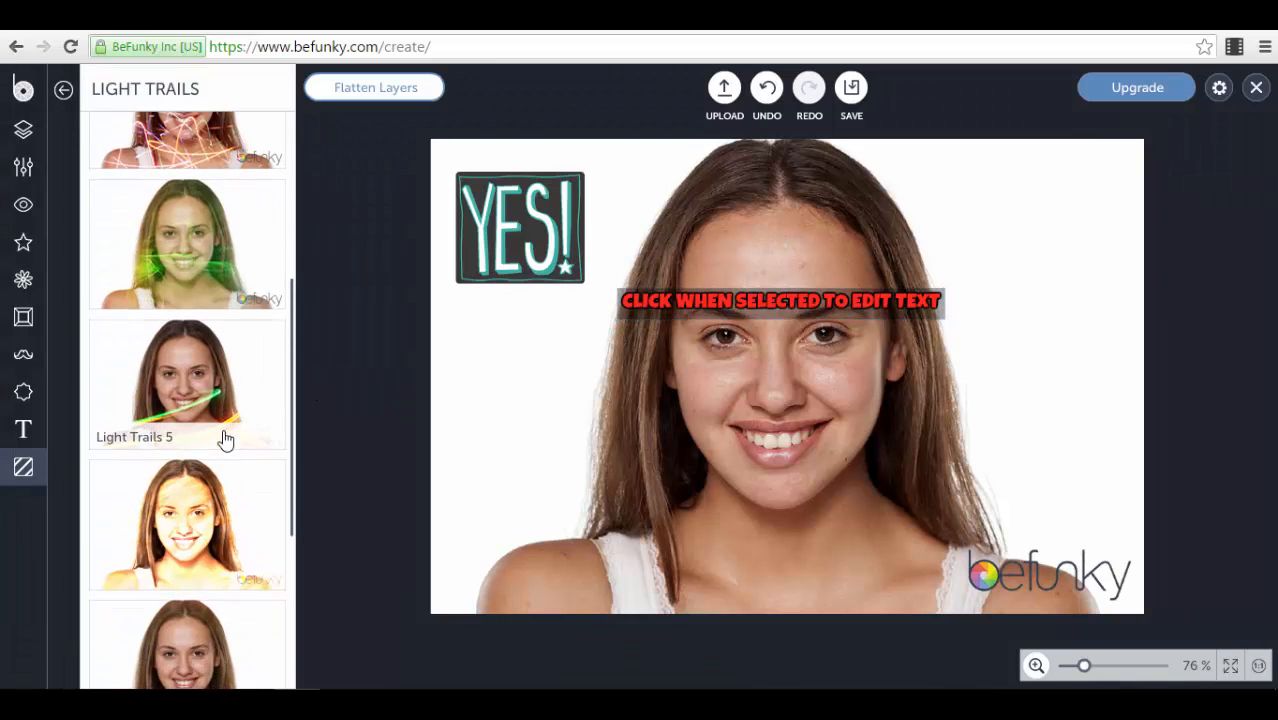
click(232, 615)
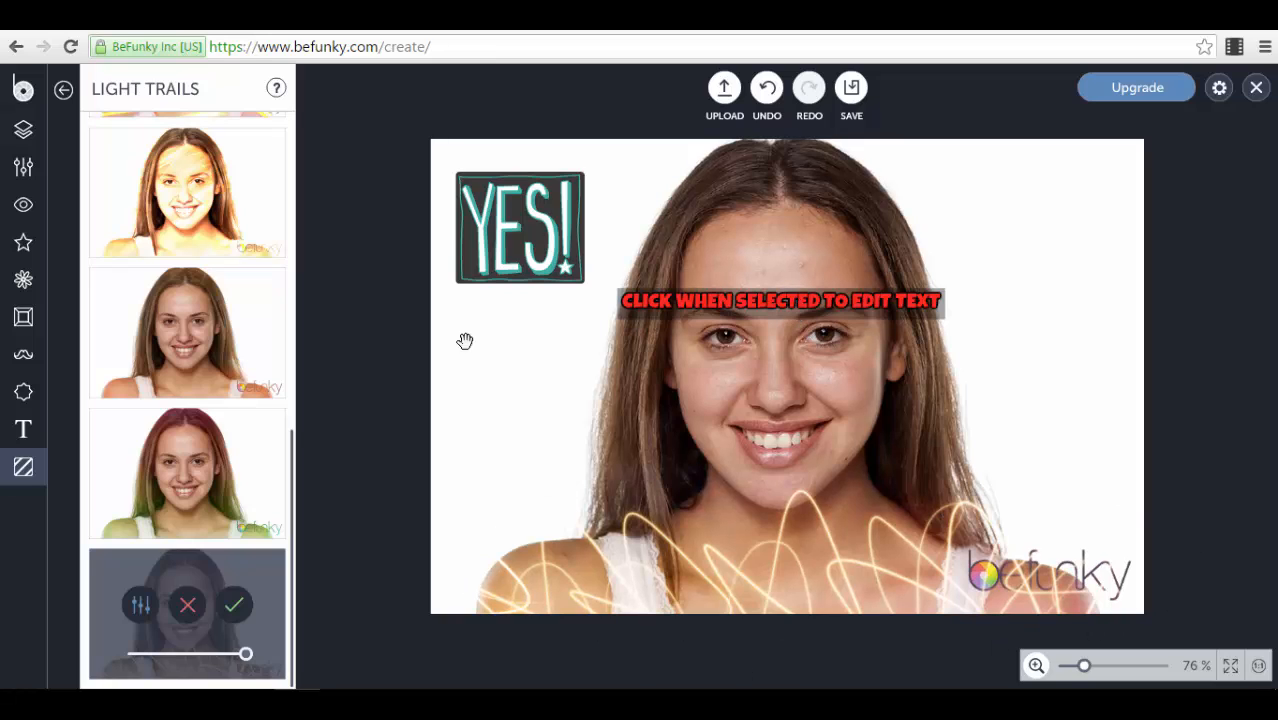
click(66, 92)
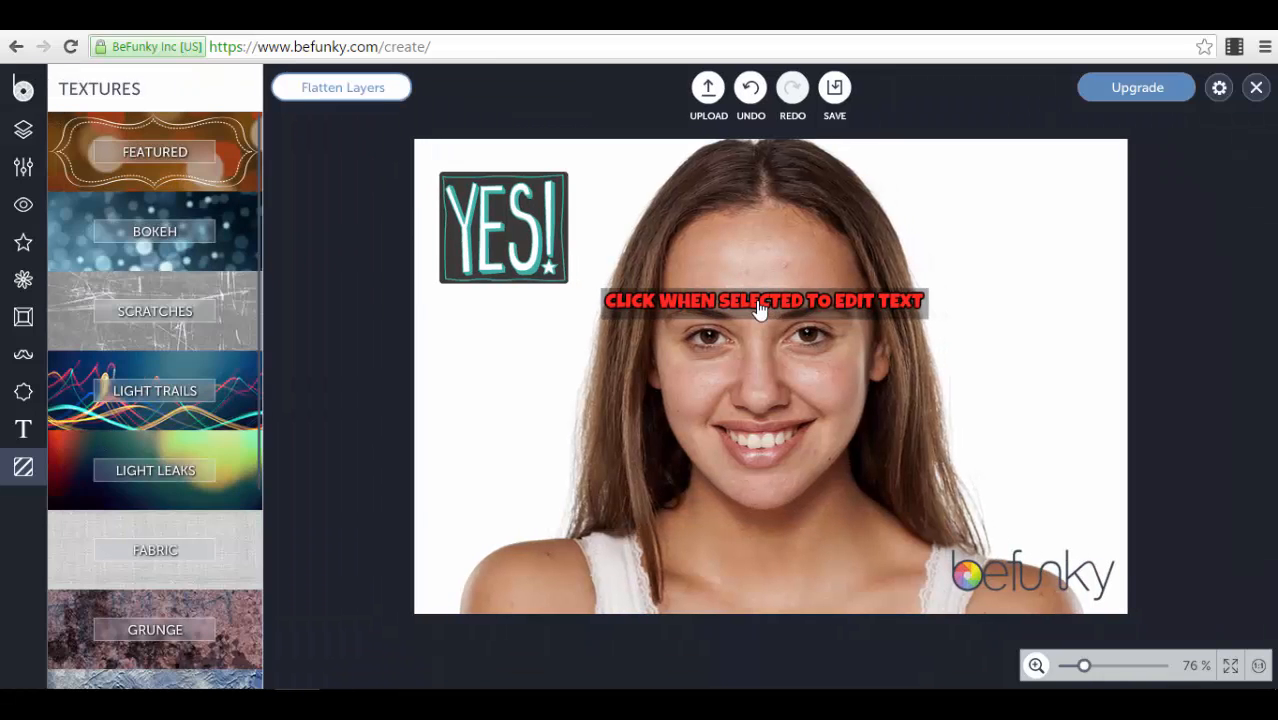
- Delete the Lucky text from the portrait
click(758, 300)
key(Delete)
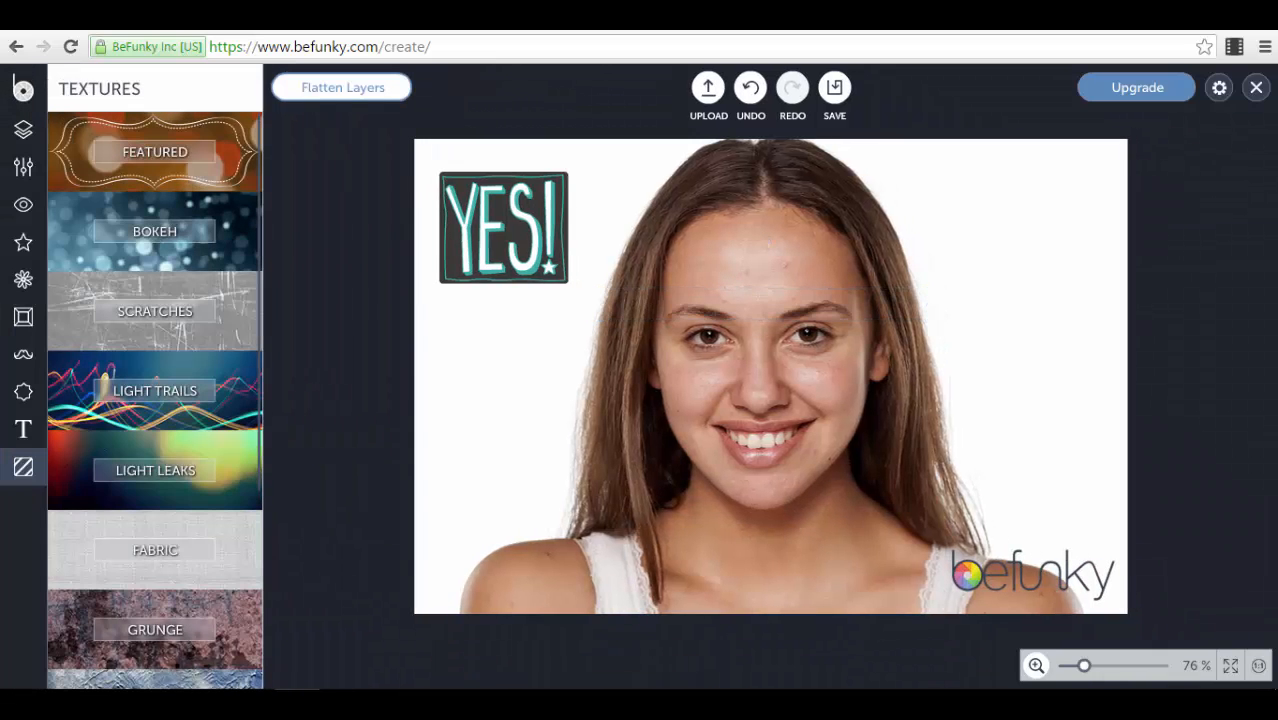